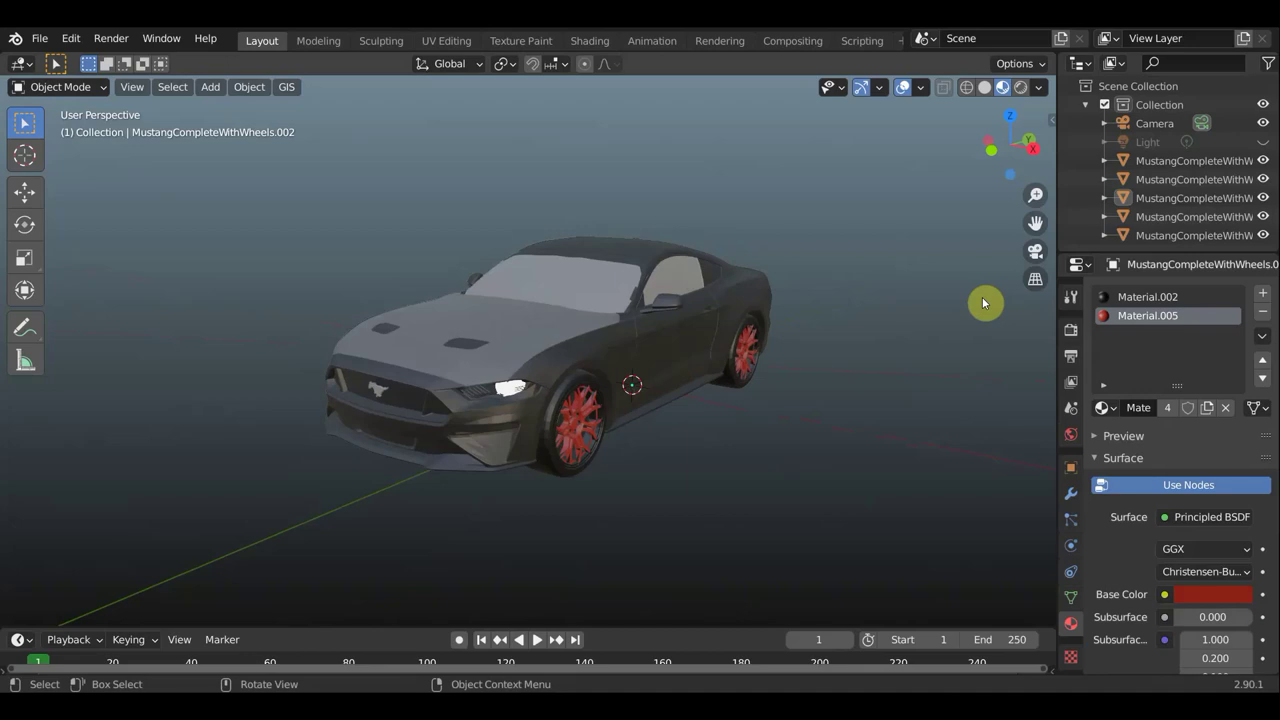
- Orbit and zoom around the Mustang to inspect it from several angles
scroll(775, 408, "up", 4)
scroll(773, 407, "down", 3)
scroll(772, 402, "down", 2)
mouse_move(766, 408)
middle_mouse_down()
mouse_move(752, 392)
mouse_move(586, 366)
middle_mouse_up()
scroll(459, 352, "up", 5)
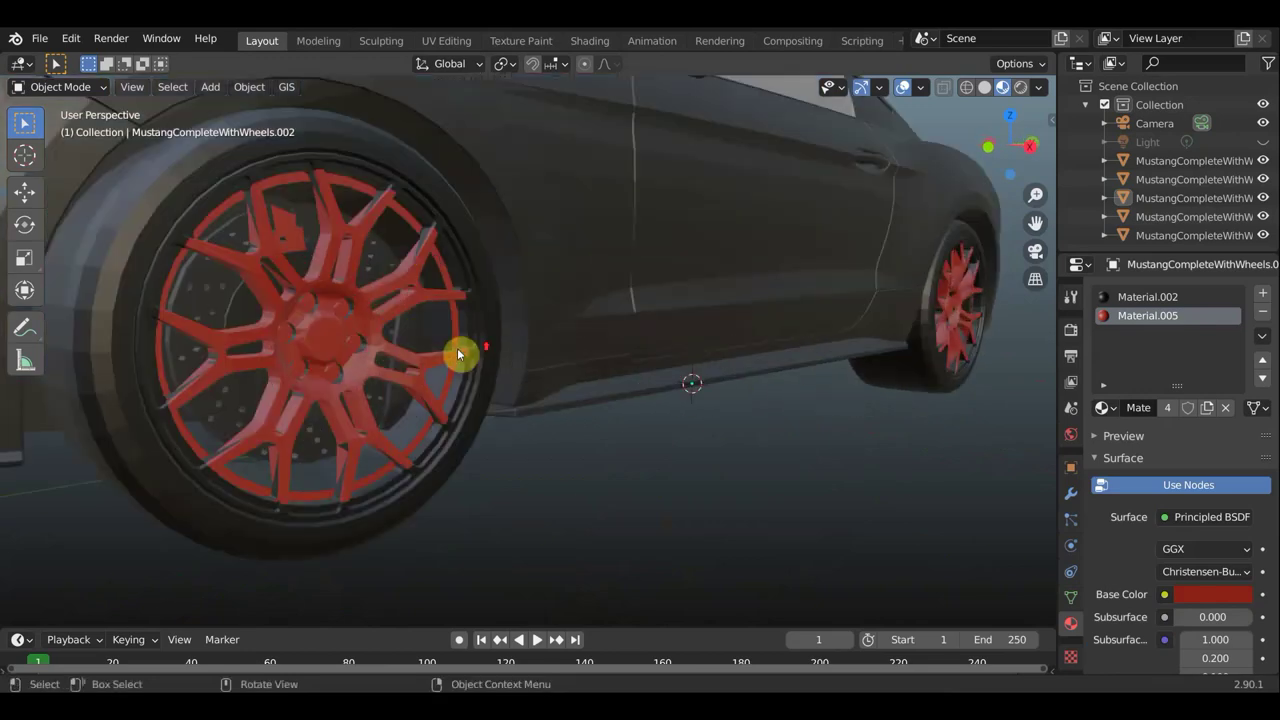
scroll(377, 373, "down", 5)
mouse_move(391, 369)
middle_mouse_down()
mouse_move(383, 381)
mouse_move(412, 369)
middle_mouse_up()
scroll(412, 369, "up", 2)
scroll(410, 372, "up", 3)
scroll(411, 372, "down", 3)
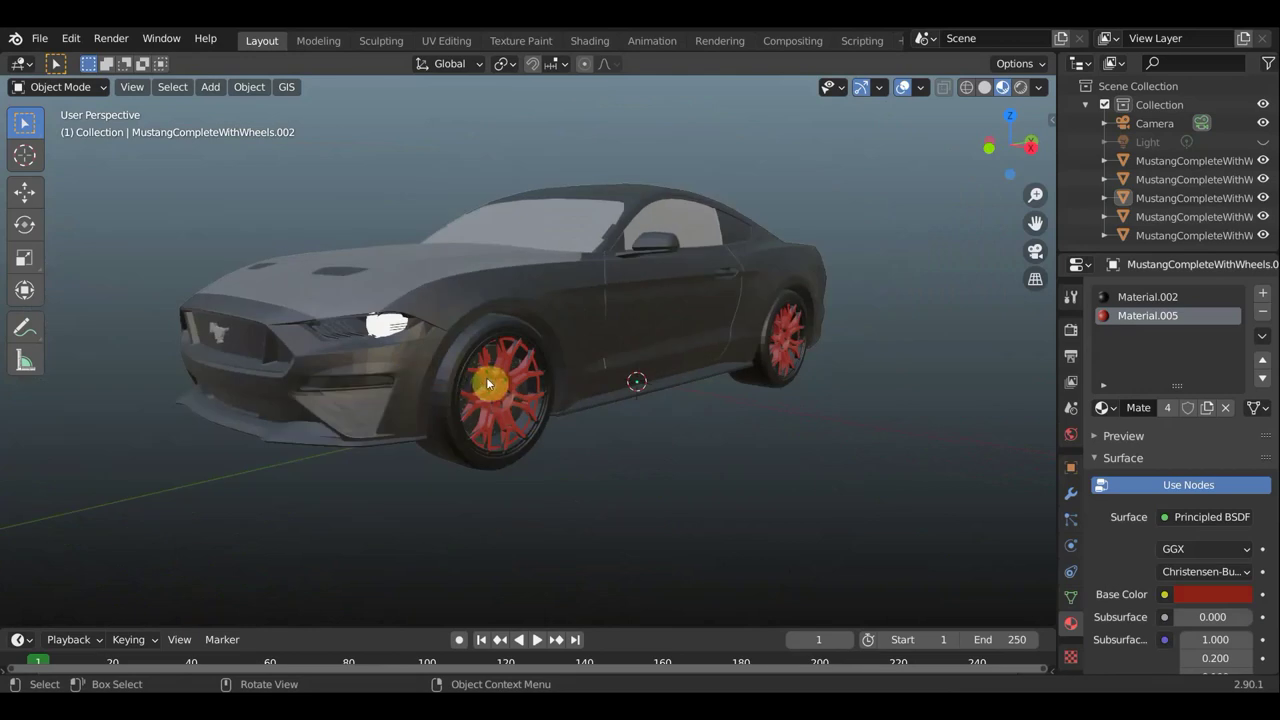
middle_click_drag(723, 376, 646, 380)
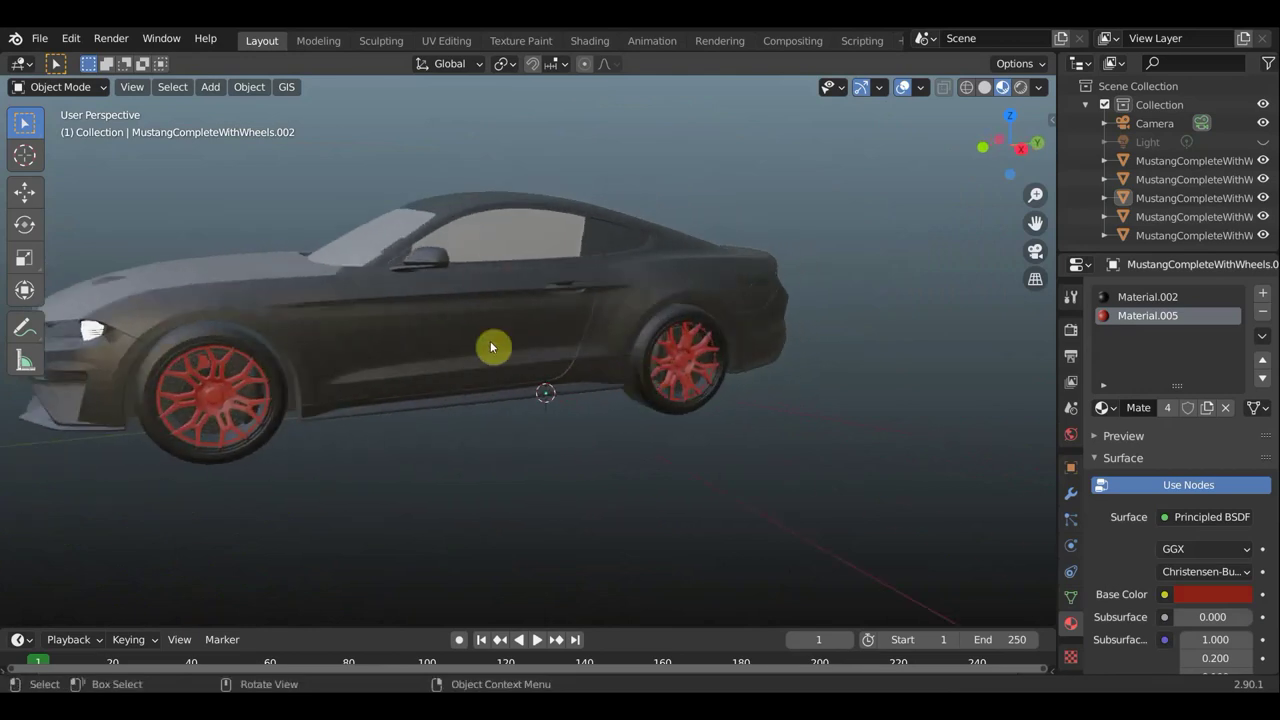
scroll(457, 320, "down", 2)
mouse_move(457, 320)
middle_mouse_down()
mouse_move(560, 319)
mouse_move(408, 323)
mouse_move(428, 309)
mouse_move(457, 328)
mouse_move(428, 332)
mouse_move(488, 322)
middle_mouse_up()
scroll(553, 317, "up", 3)
scroll(451, 329, "up", 4)
scroll(451, 328, "down", 2)
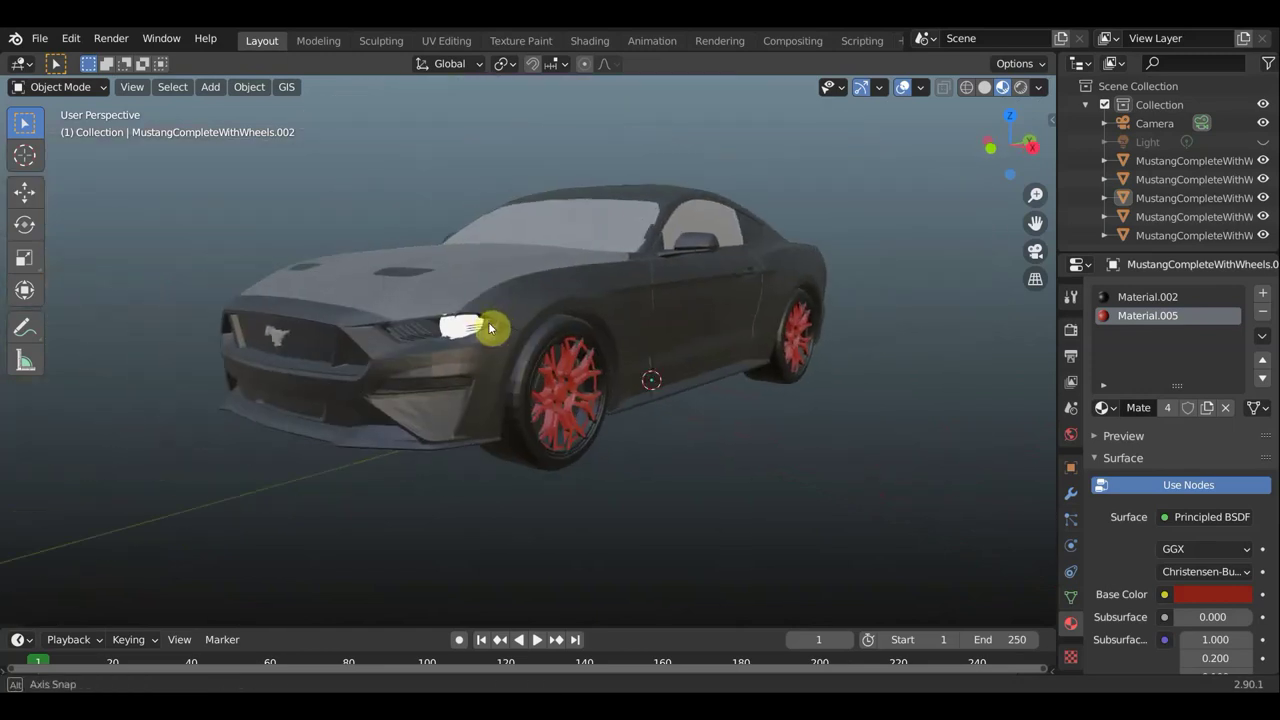
scroll(491, 320, "down", 2)
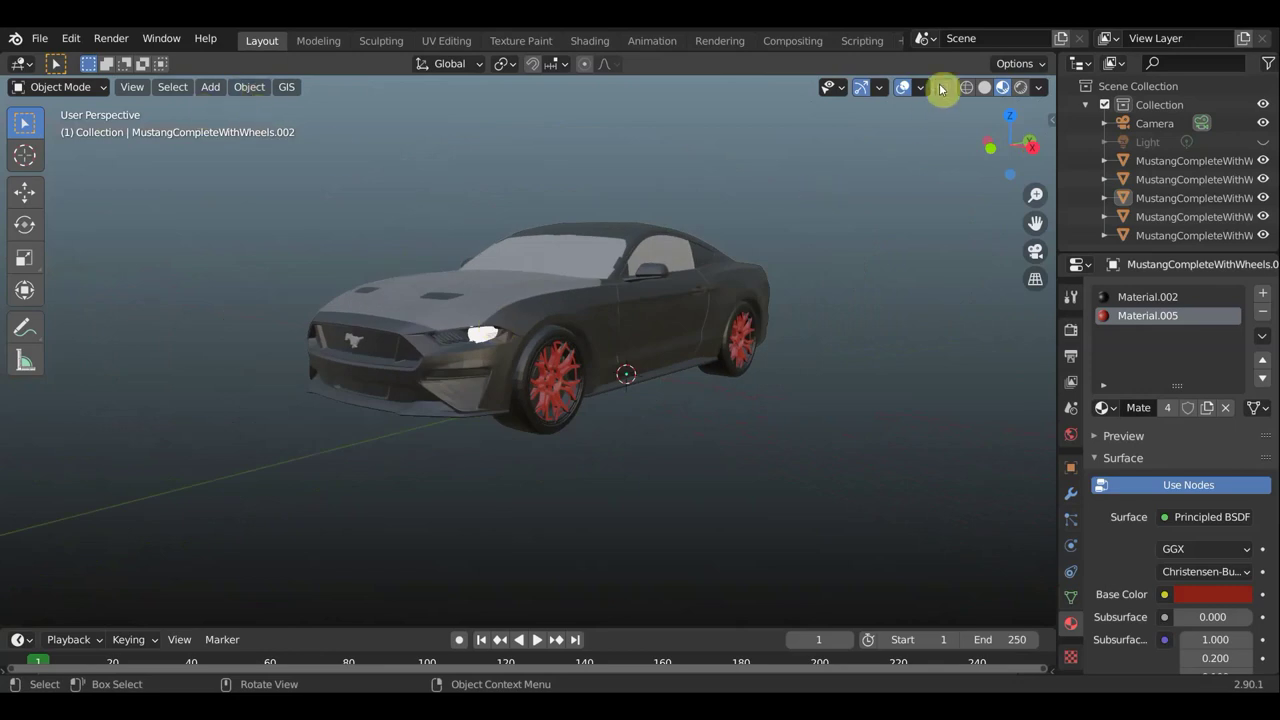
- Switch to solid shading, box-select the whole car in front view, and nudge it 0.12 m along X
left_click(984, 87)
middle_click_drag(822, 214, 783, 229)
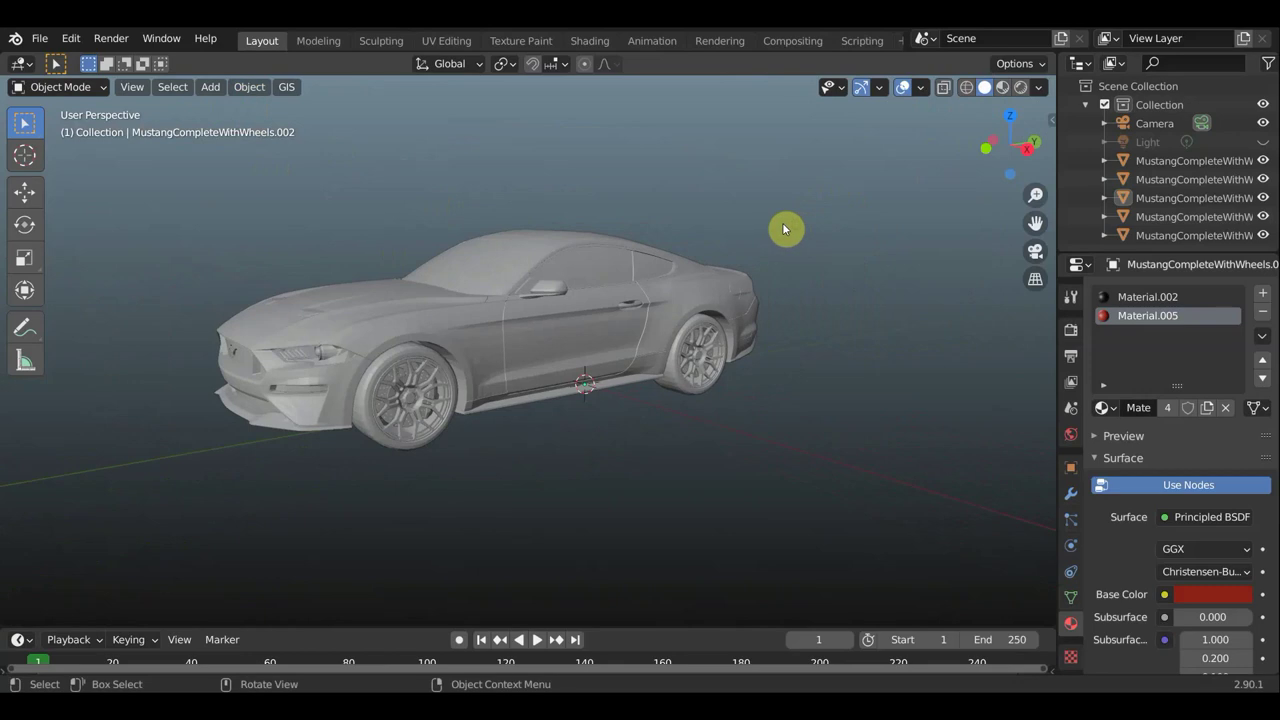
key("KP_1")
key("shift+b")
left_click_drag(840, 415, 517, 198)
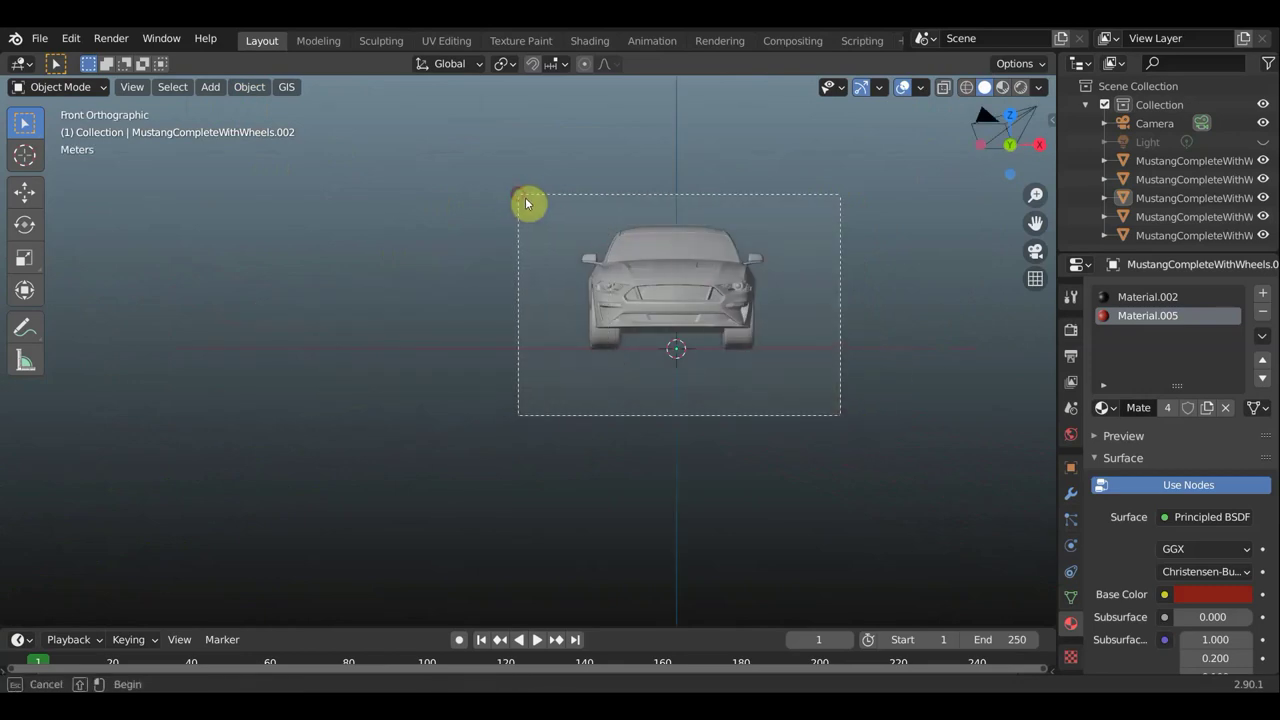
left_click(21, 195)
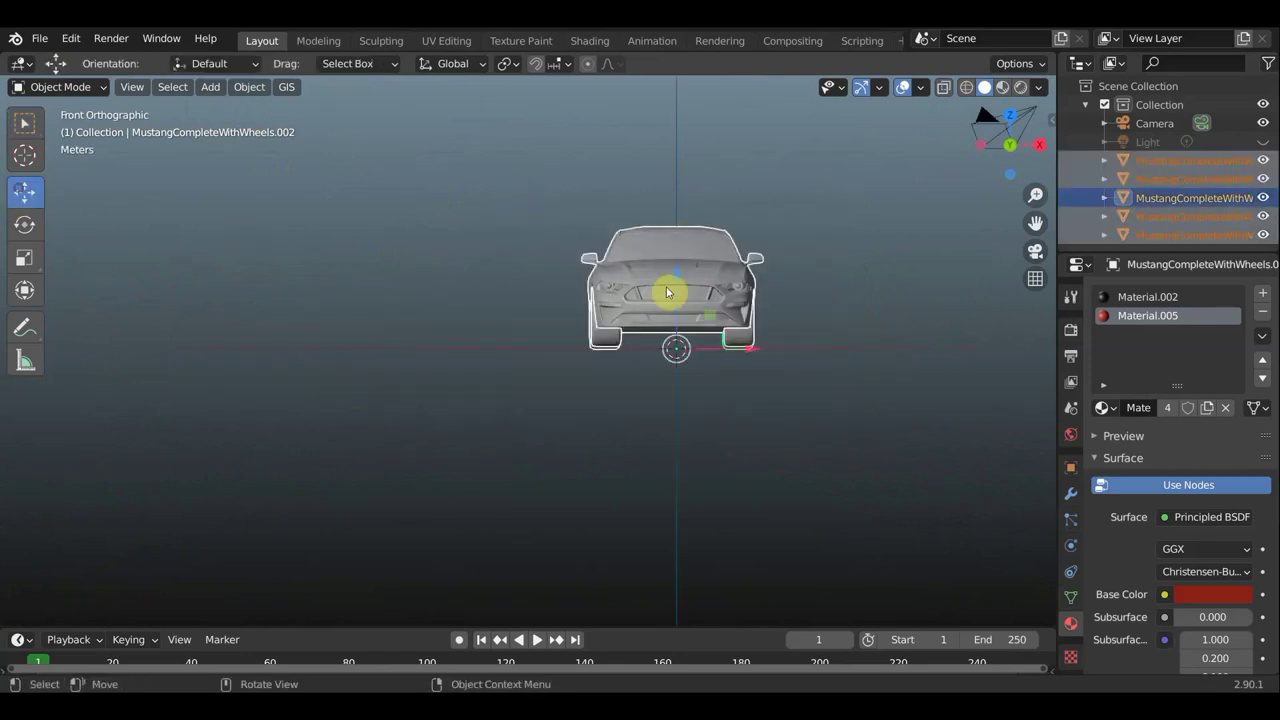
left_click_drag(753, 346, 763, 350)
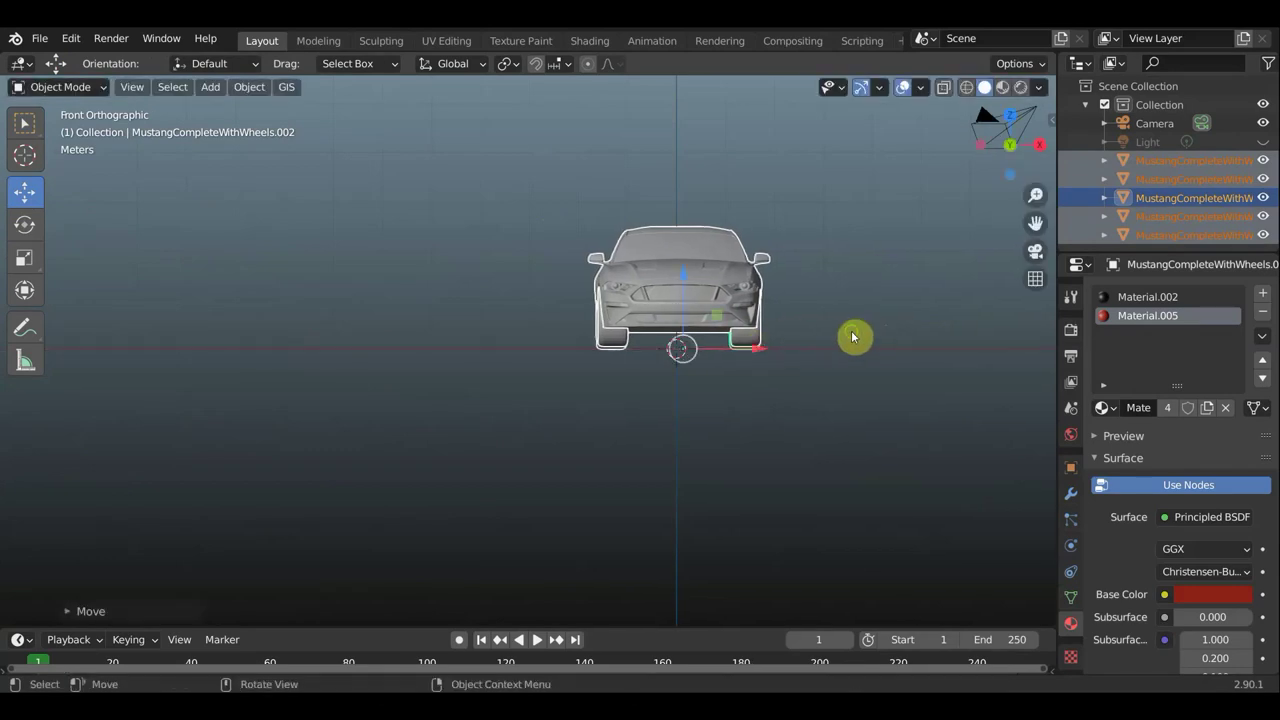
- In right side view, slide the selected car 1.361 m along its length (Y)
middle_click_drag(851, 337, 617, 366)
key("KP_3")
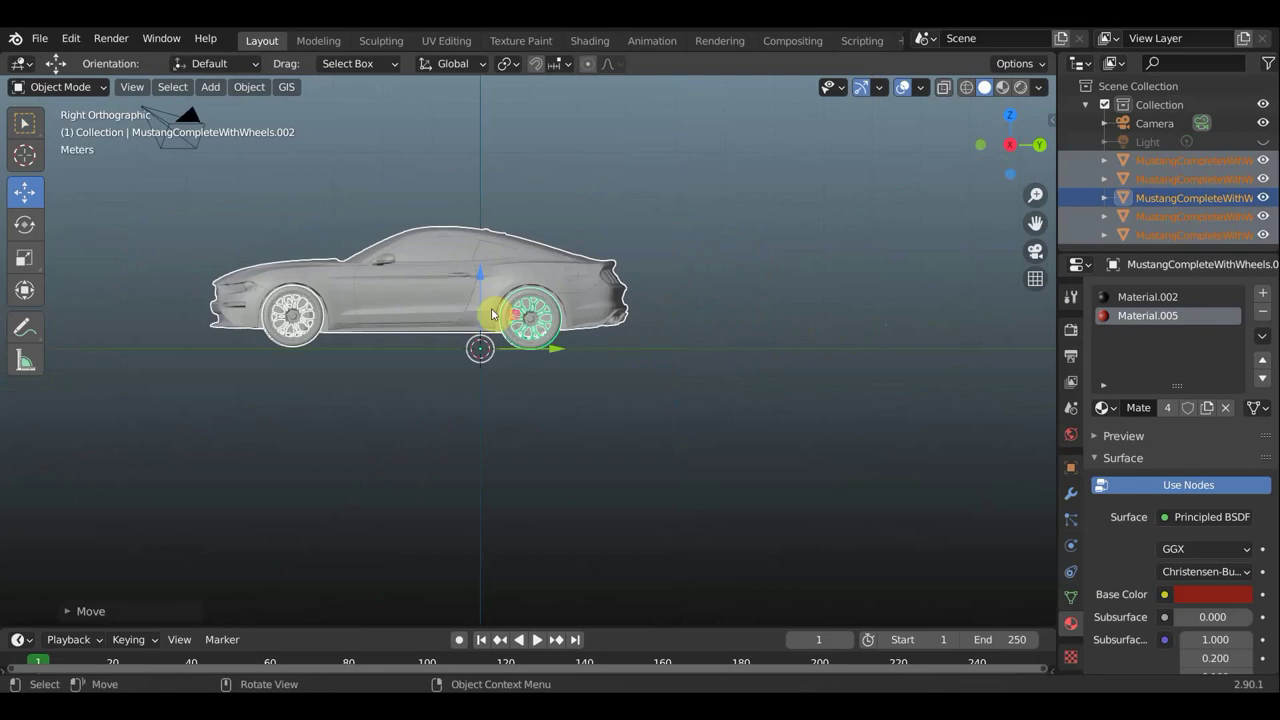
key("g")
left_click_drag(615, 359, 627, 362)
left_click(627, 362)
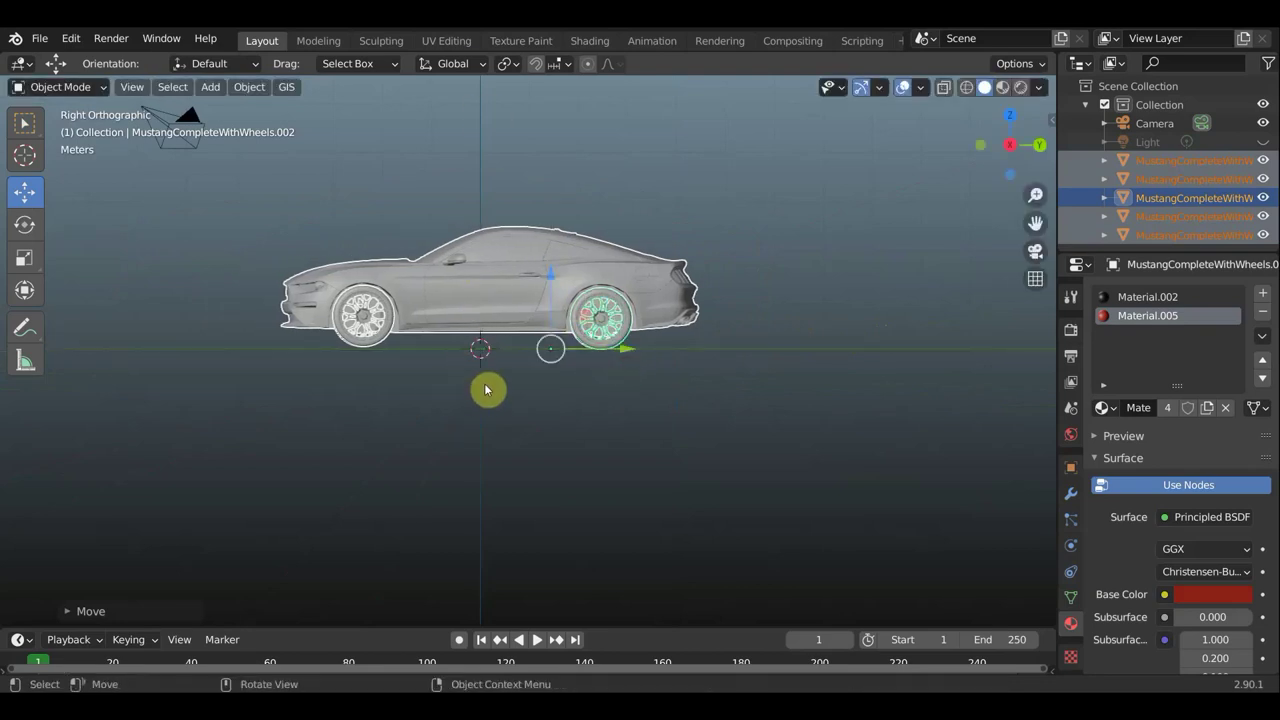
left_click(240, 90)
mouse_move(277, 127)
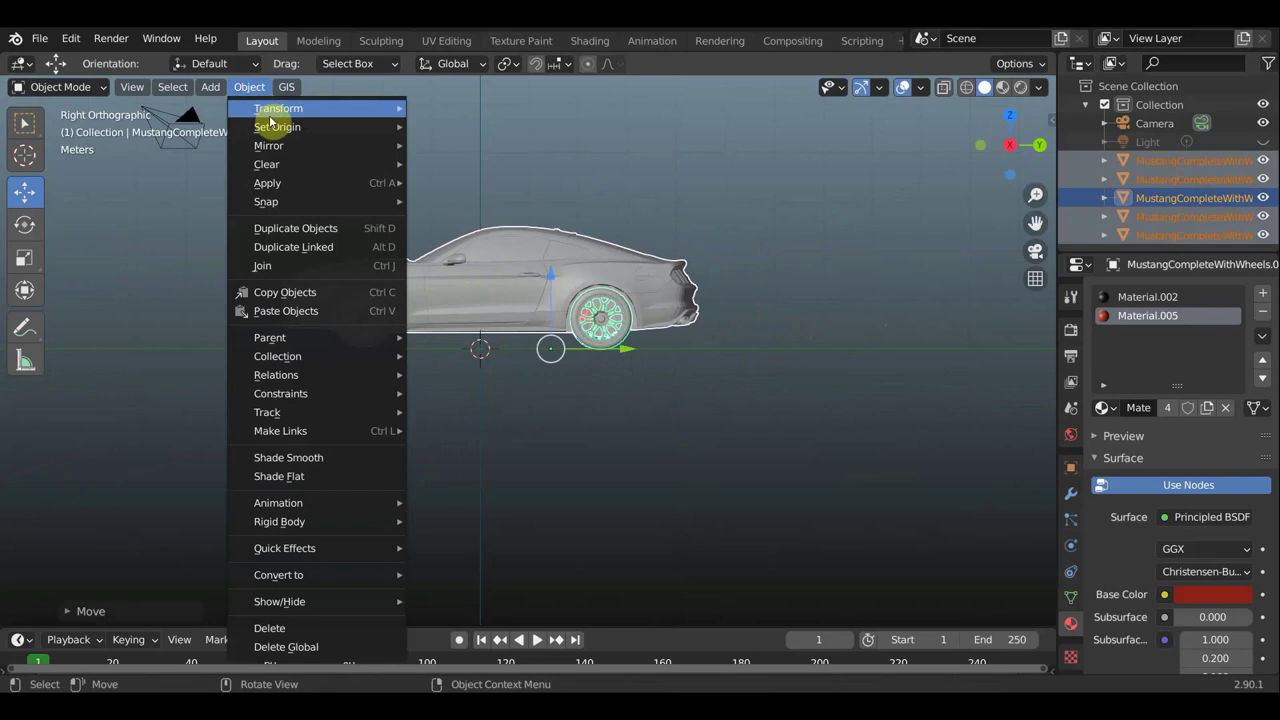
- Move the Mustang parts' origins to the 3D cursor, then add a Car deformation rig armature
left_click(488, 174)
middle_click_drag(543, 240, 677, 251)
mouse_move(635, 382)
middle_mouse_down()
mouse_move(678, 360)
mouse_move(573, 378)
mouse_move(317, 217)
middle_mouse_up()
left_click(209, 96)
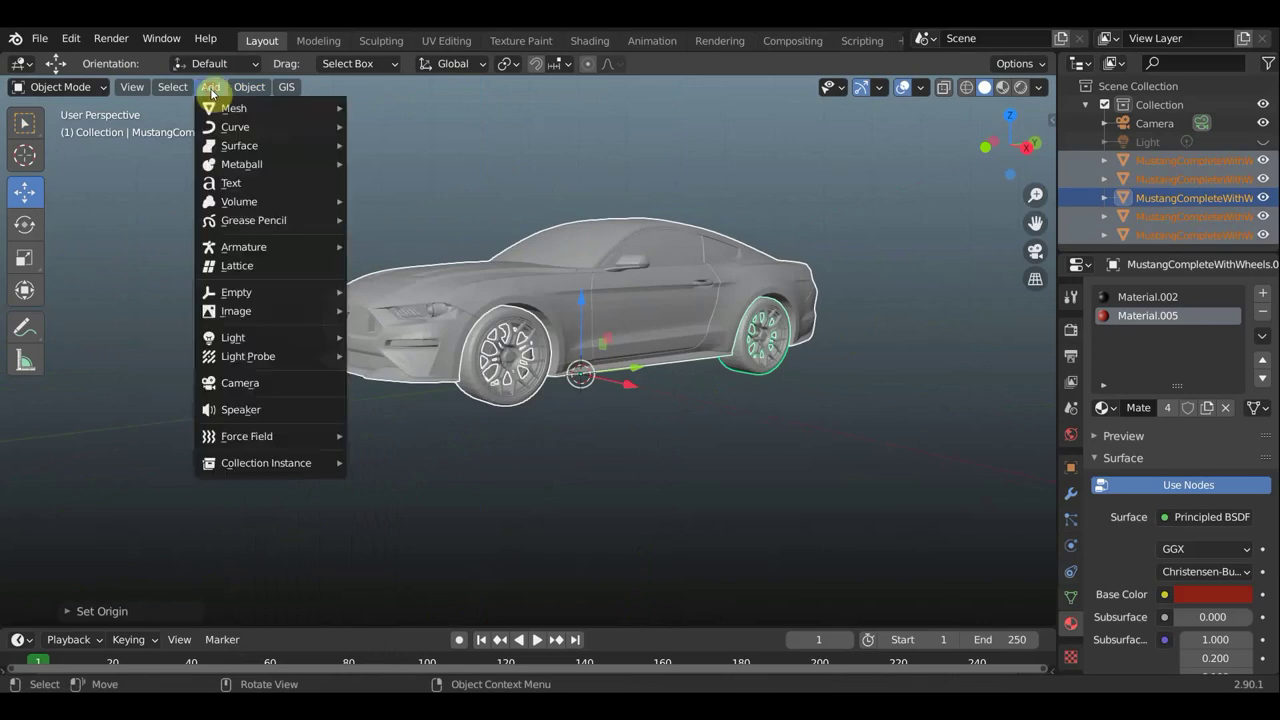
mouse_move(243, 247)
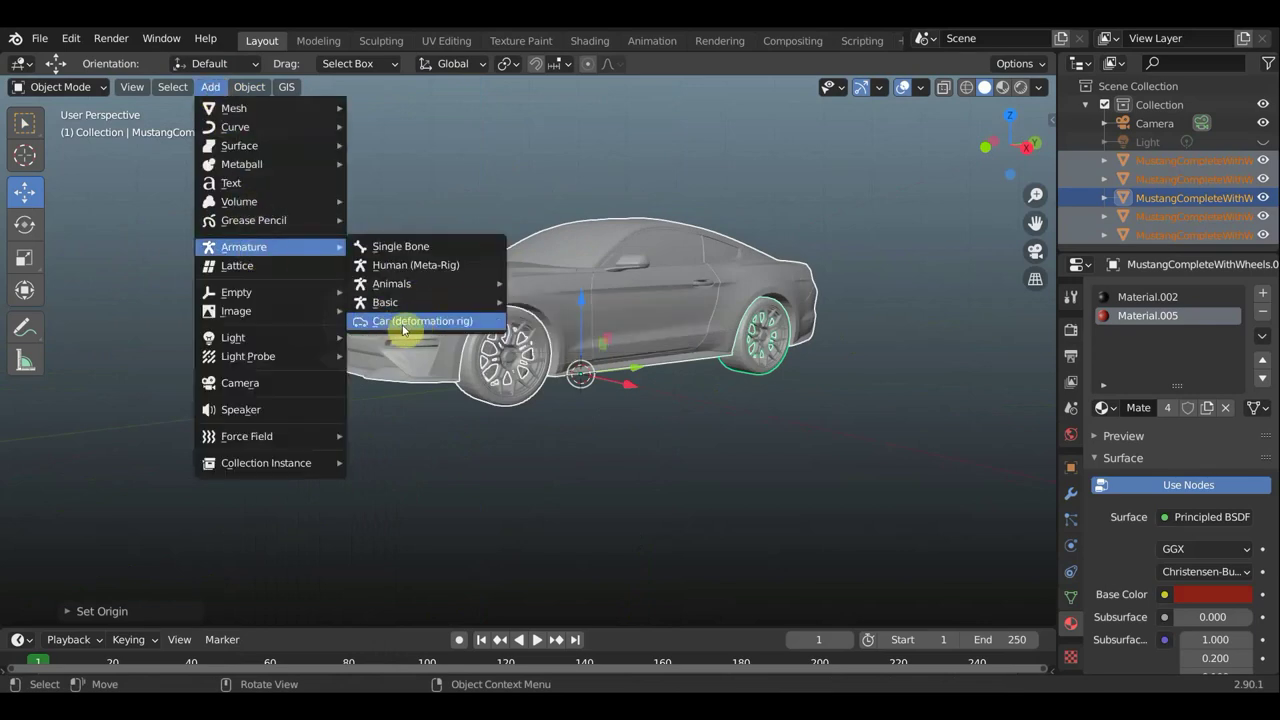
left_click(393, 328)
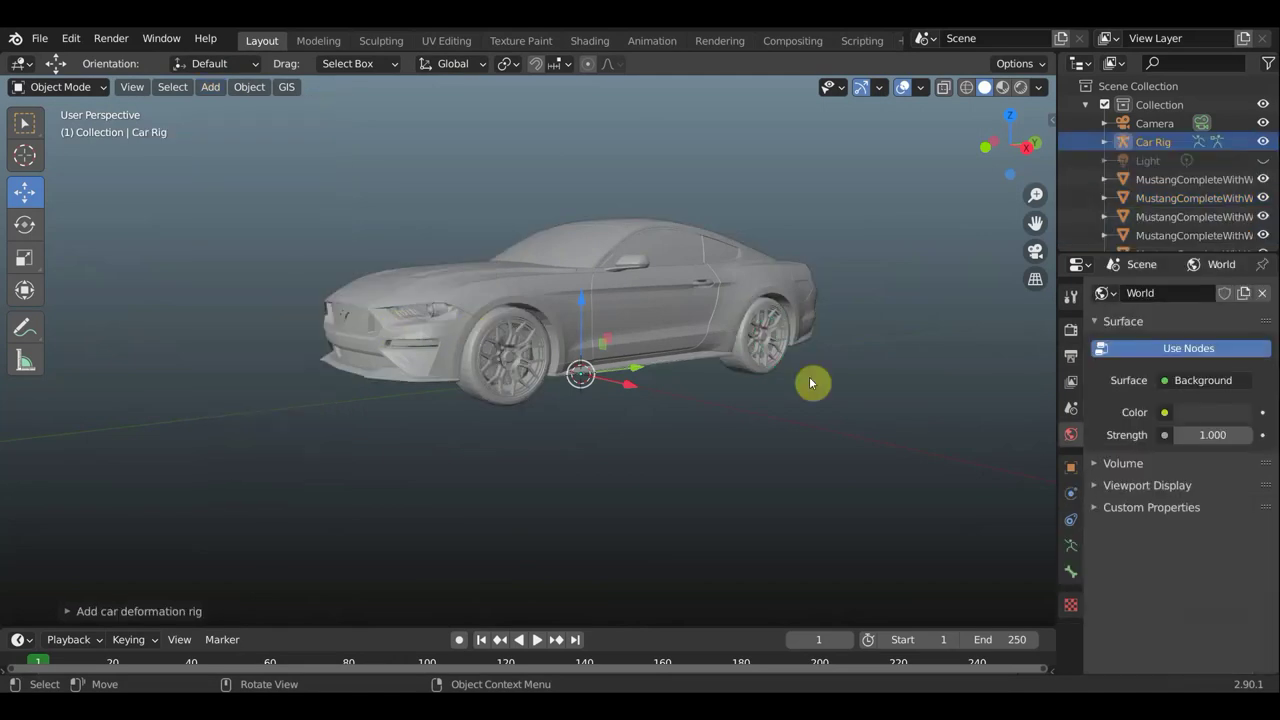
- Check front and right views, hide the camera, and switch to wireframe shading
middle_click_drag(797, 389, 770, 388)
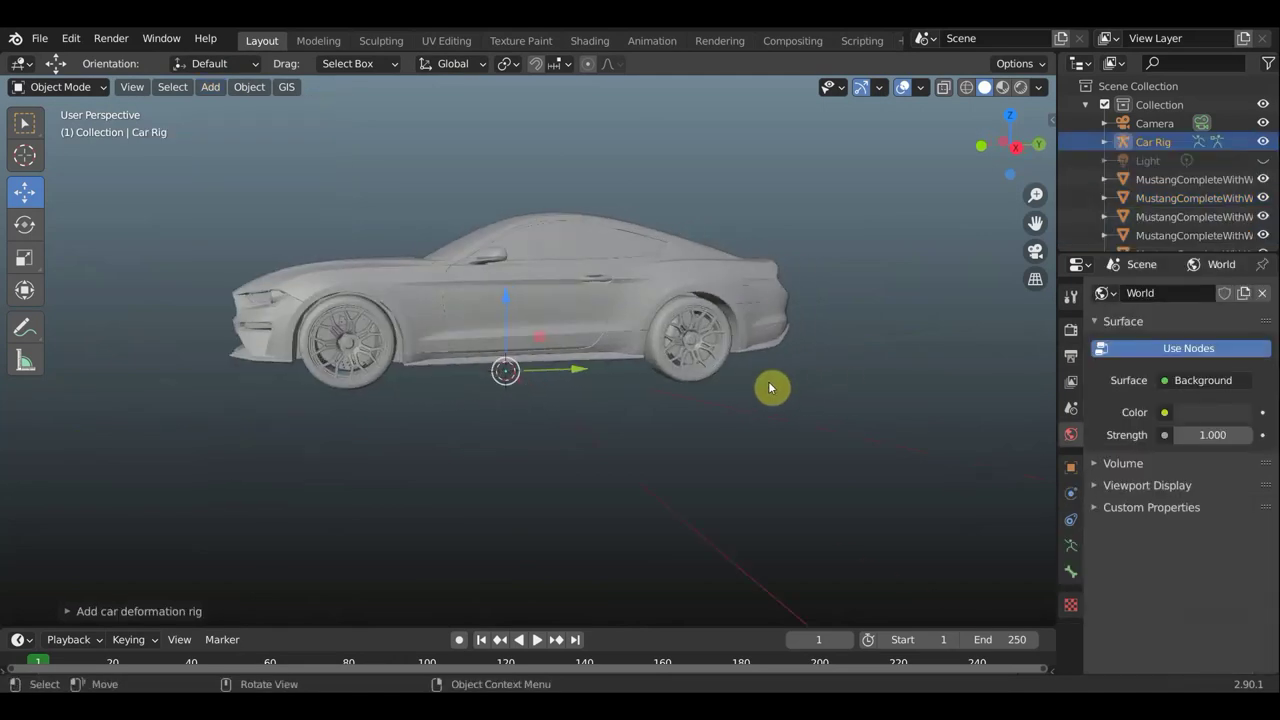
key("KP_1")
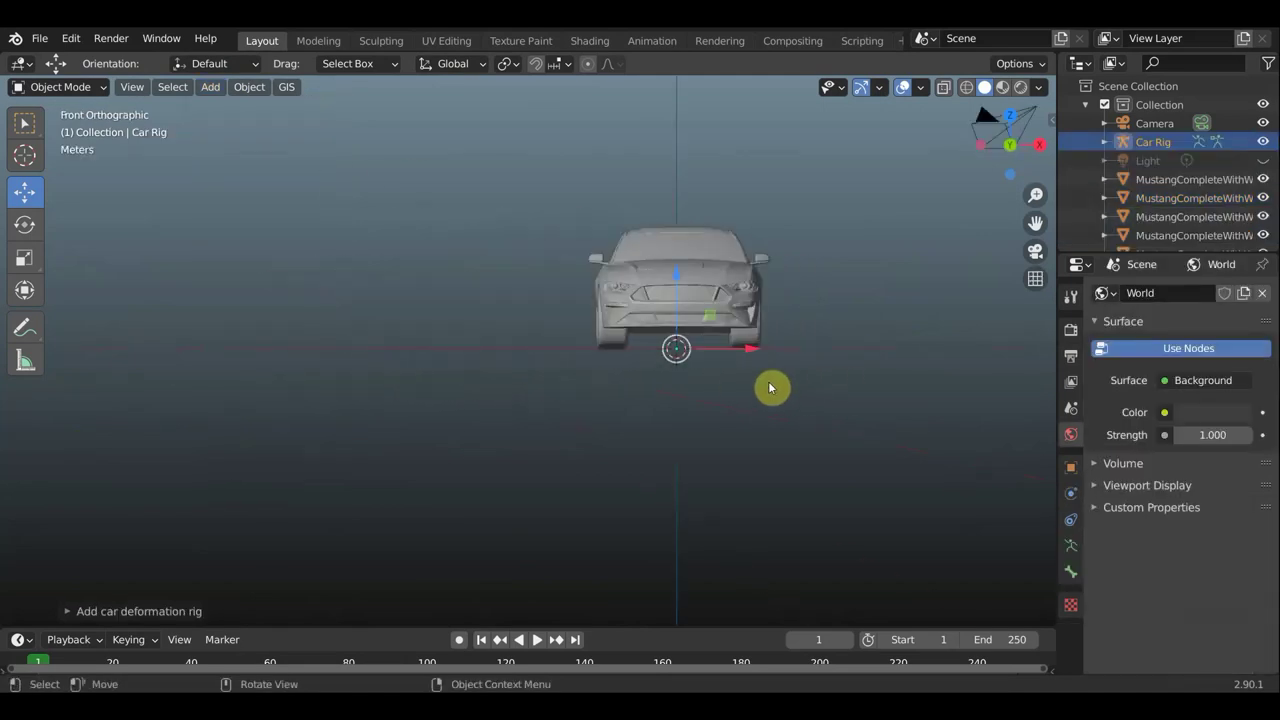
key("KP_3")
middle_click_drag(746, 371, 810, 407, "shift")
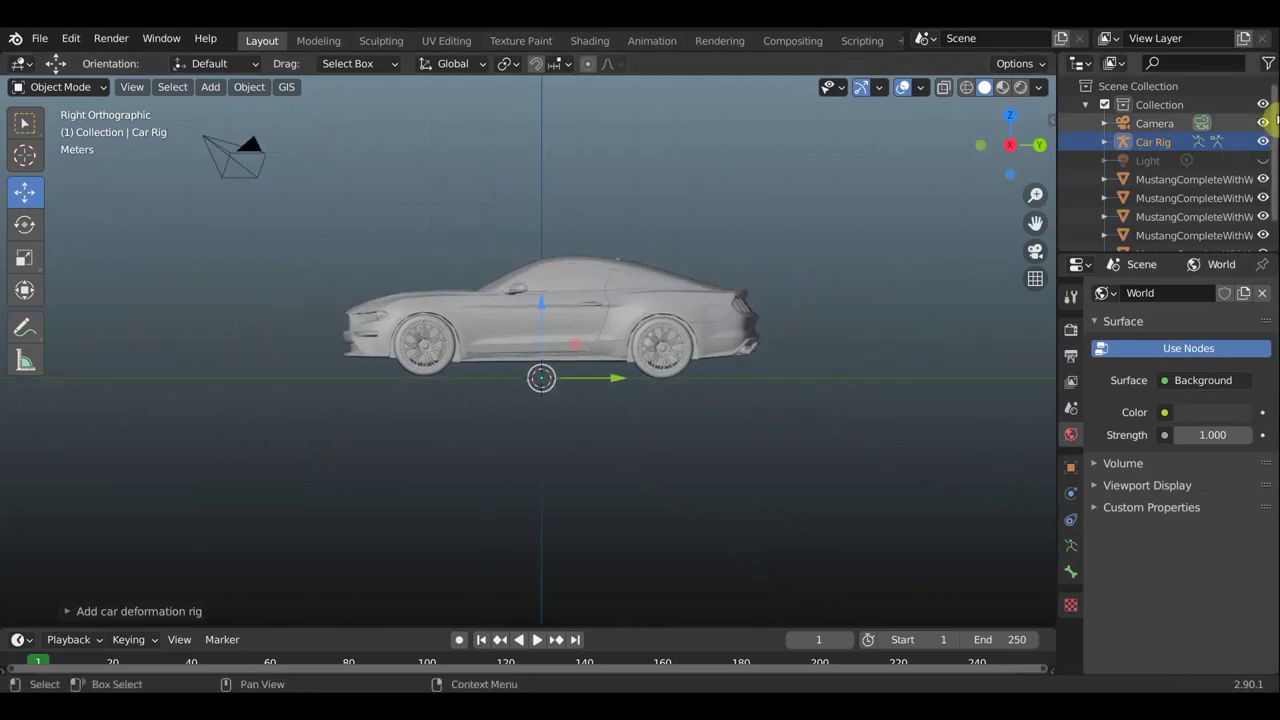
left_click(1262, 125)
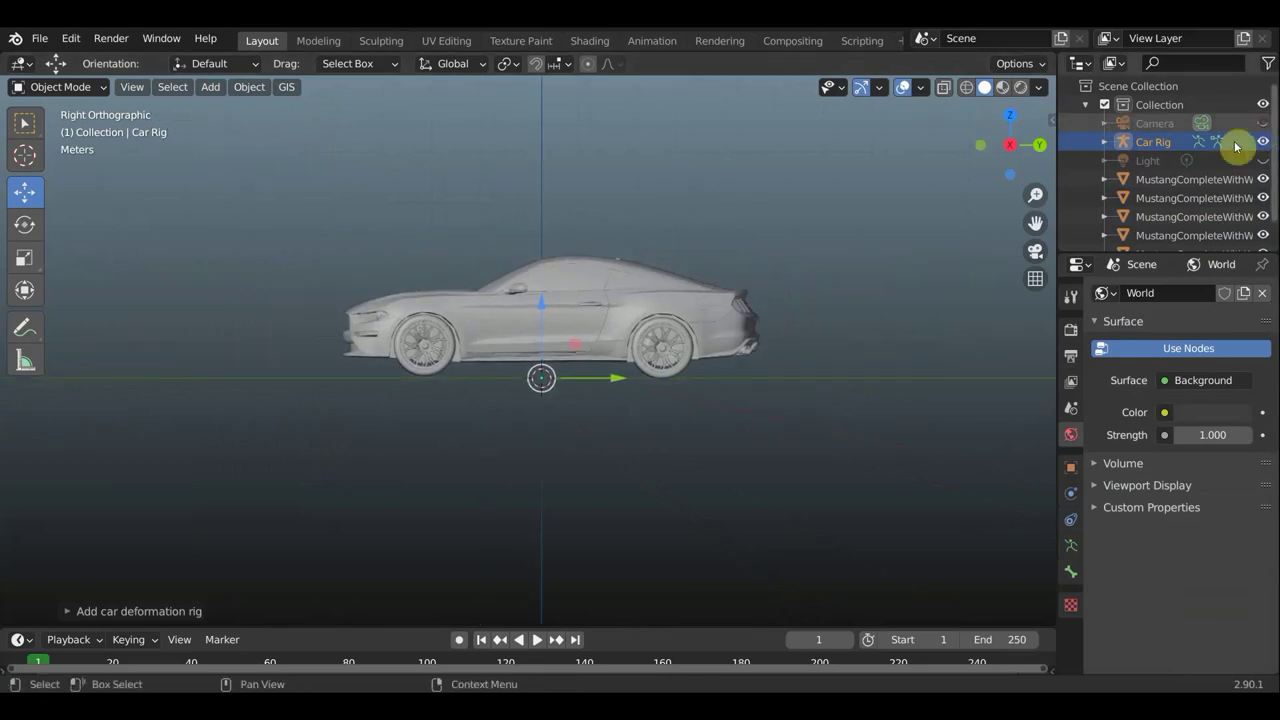
left_click(966, 88)
- Inspect the rig from front and top views, then expand the Add car deformation rig panel
scroll(857, 300, "up", 4)
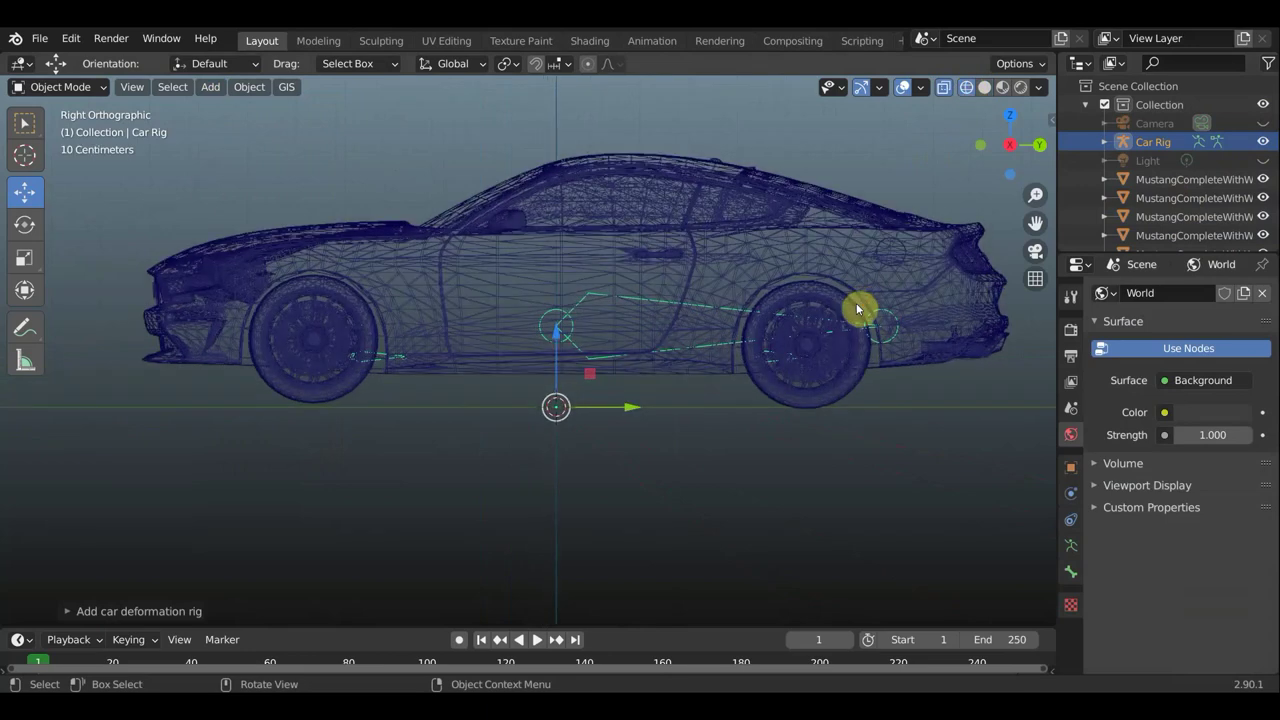
middle_click_drag(909, 363, 826, 351, "shift")
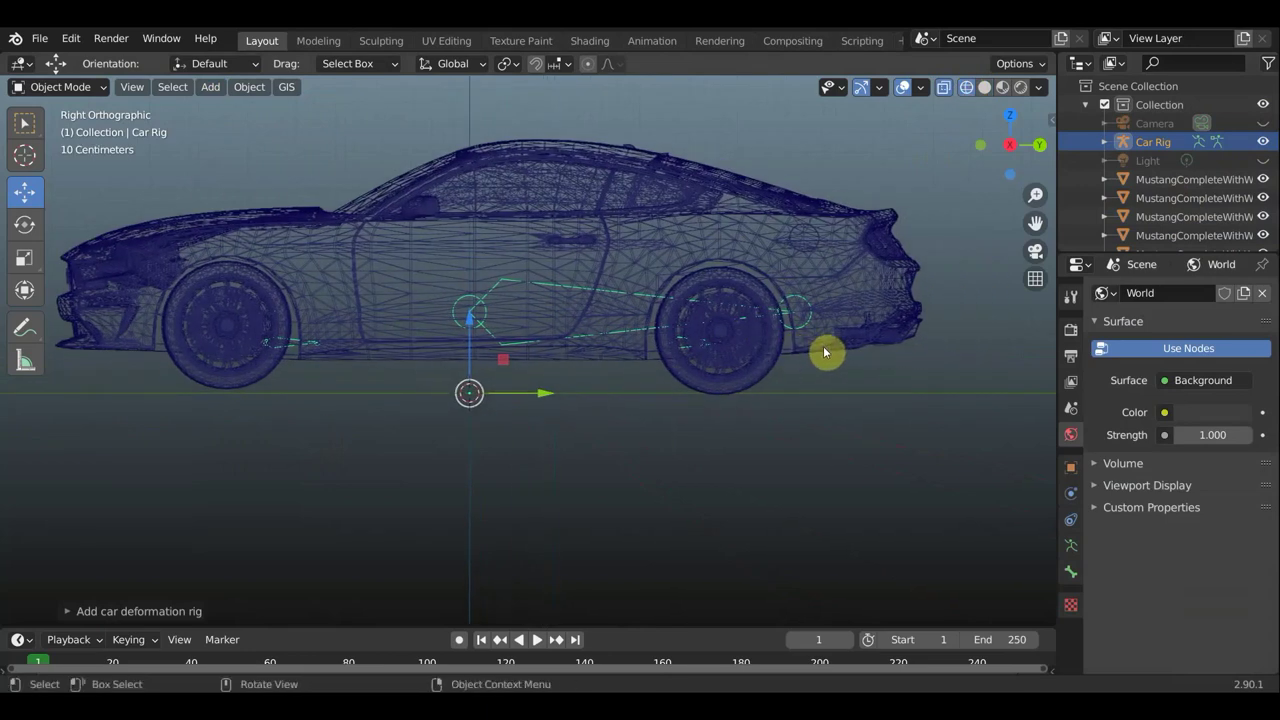
middle_click_drag(451, 511, 727, 491)
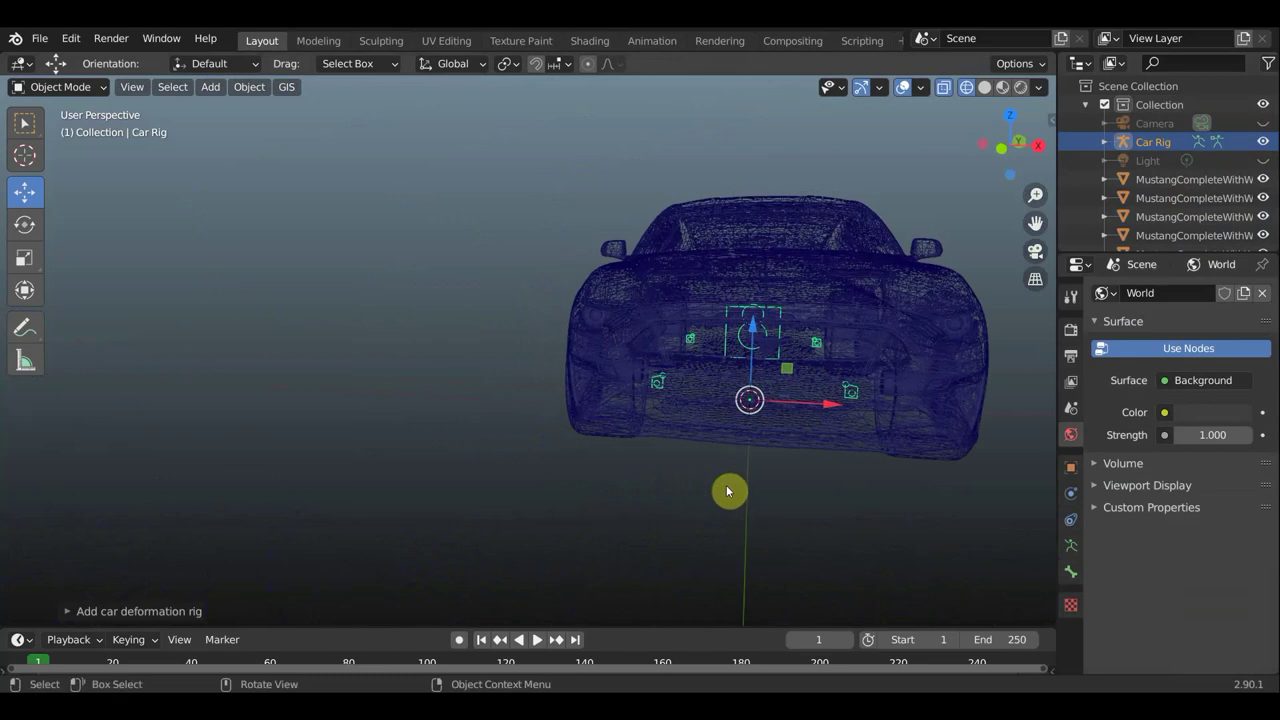
key("KP_1")
scroll(846, 406, "up", 4)
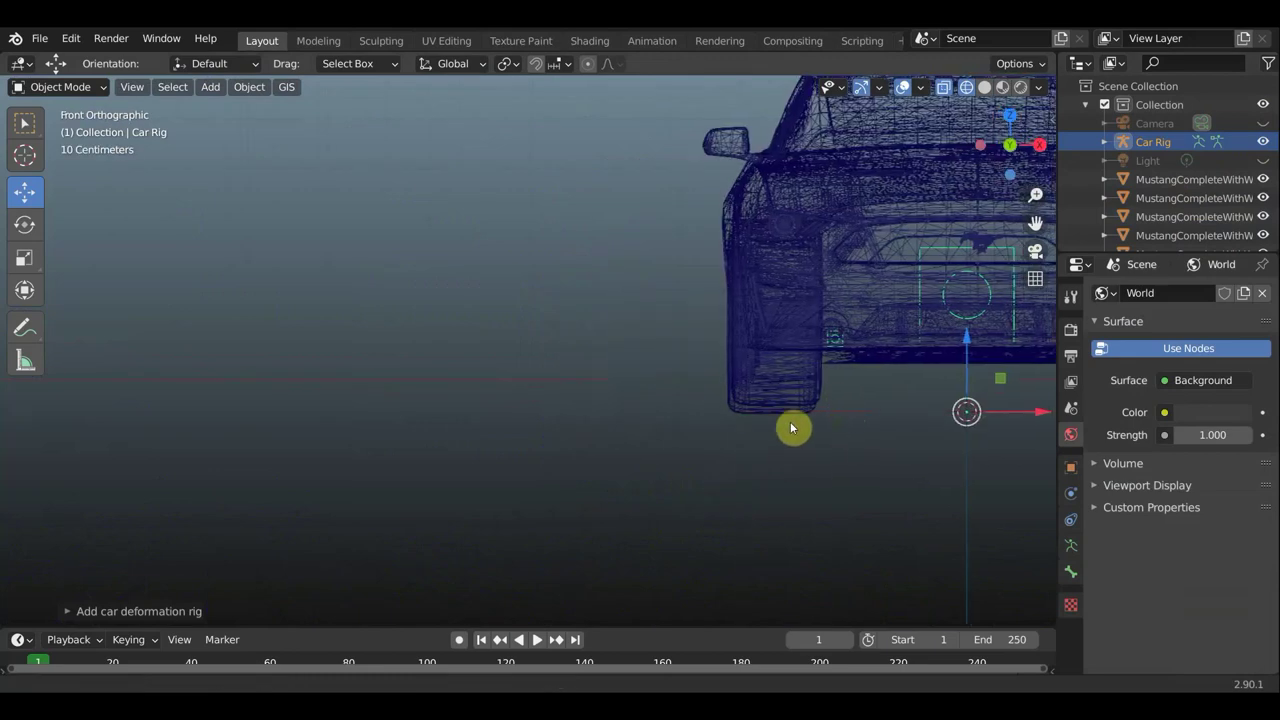
scroll(614, 480, "down", 2)
scroll(723, 534, "down", 2)
mouse_move(743, 477)
middle_mouse_down()
mouse_move(744, 285)
mouse_move(749, 377)
mouse_move(601, 203)
middle_mouse_up()
scroll(752, 347, "down", 3)
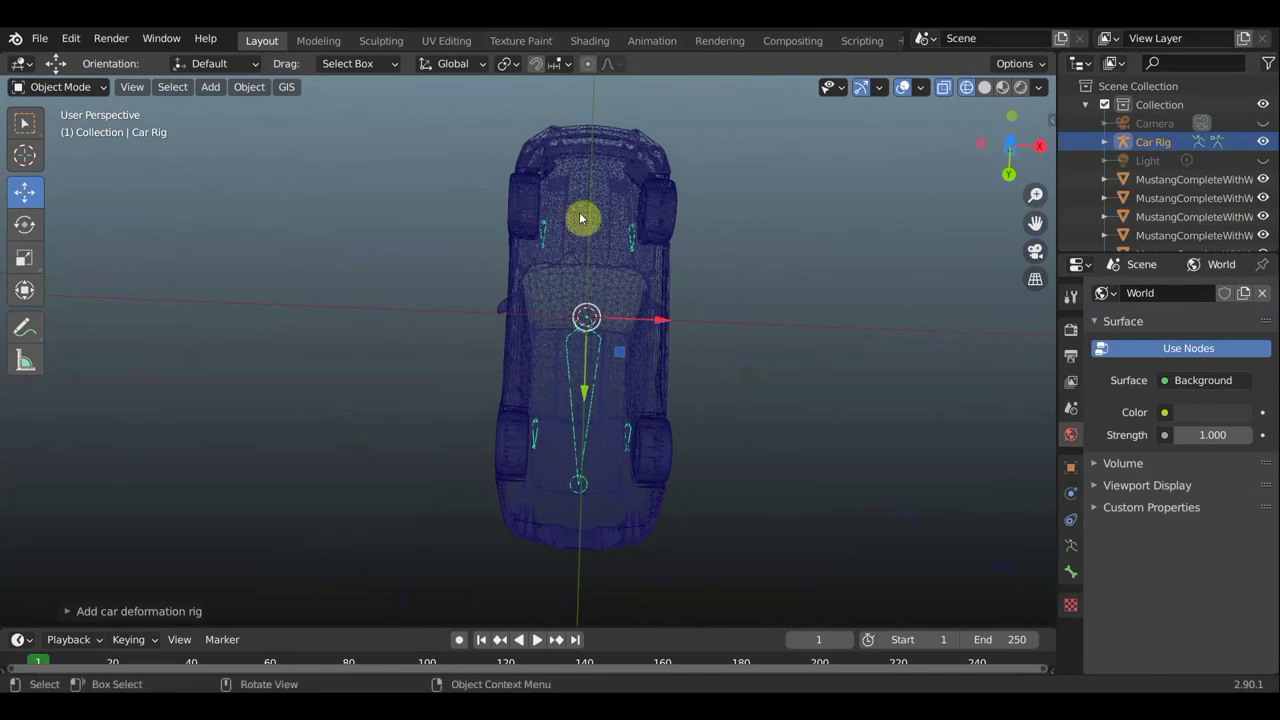
scroll(640, 230, "up", 3)
middle_click_drag(717, 363, 771, 349)
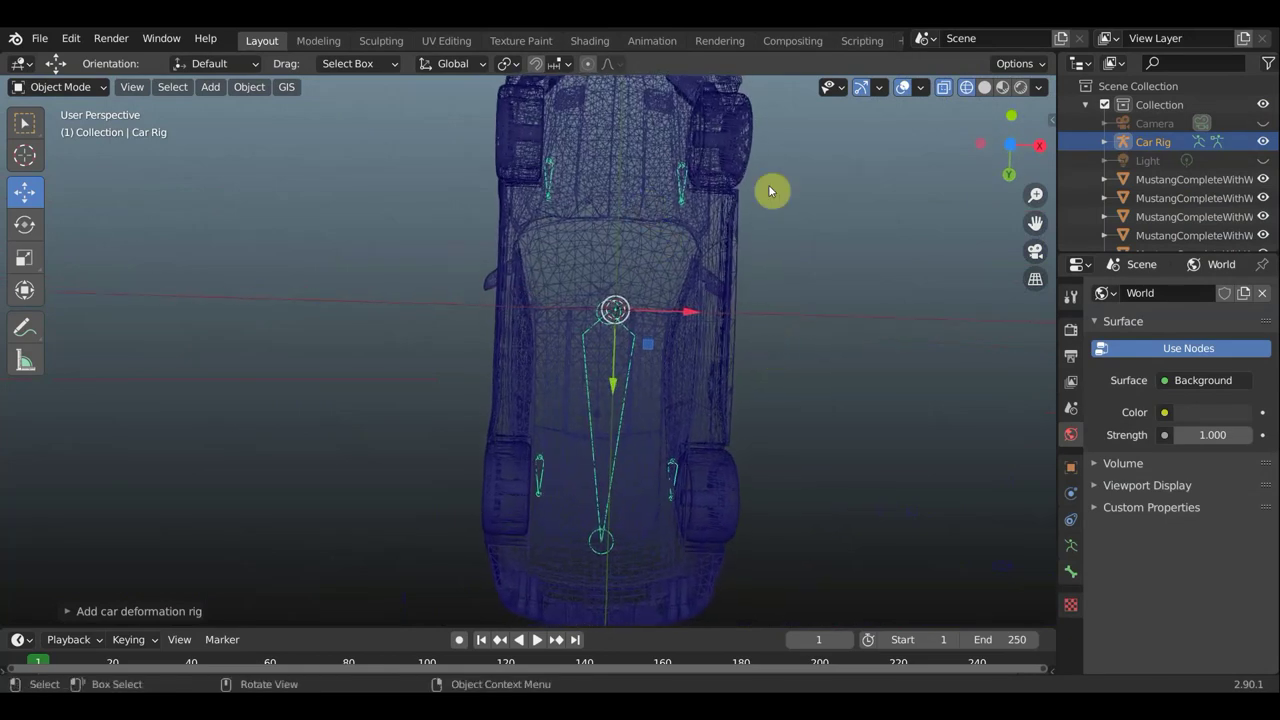
left_click(110, 611)
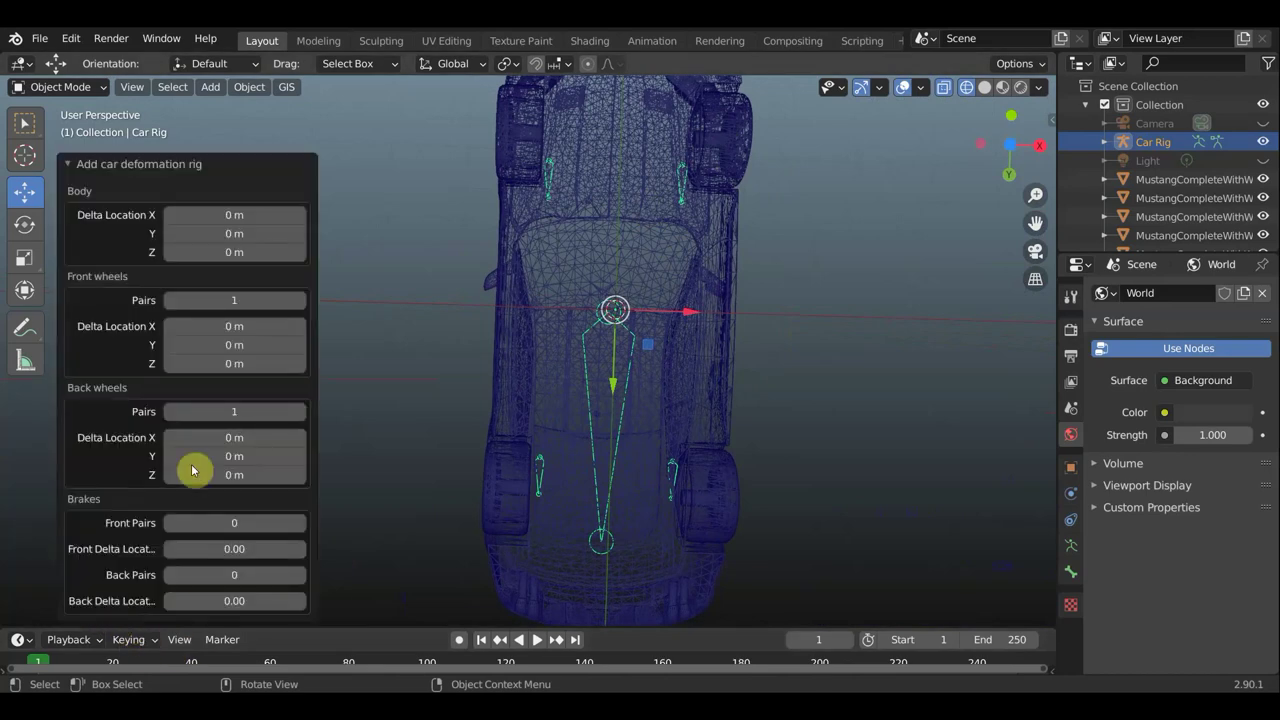
- Set the front wheels' Delta Location X to 0.56 m and Y to -0.39 m
left_click_drag(230, 326, 232, 326)
type(".57")
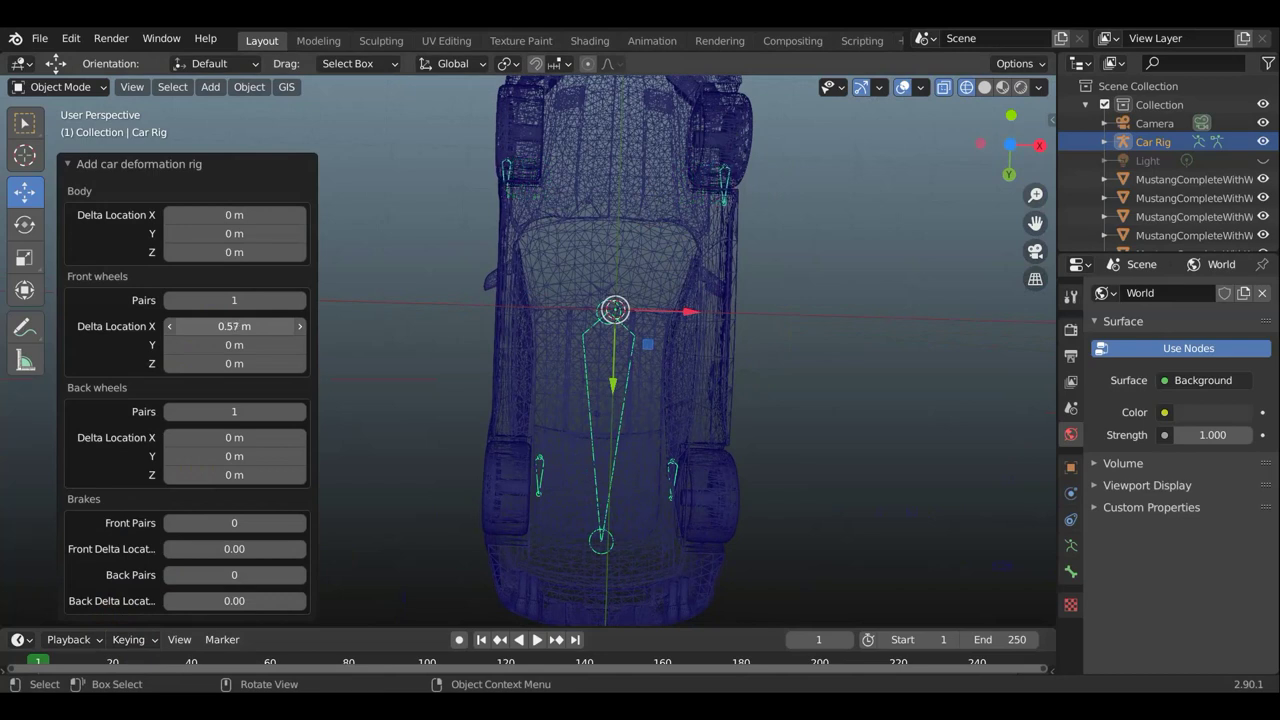
left_click_drag(234, 326, 232, 344)
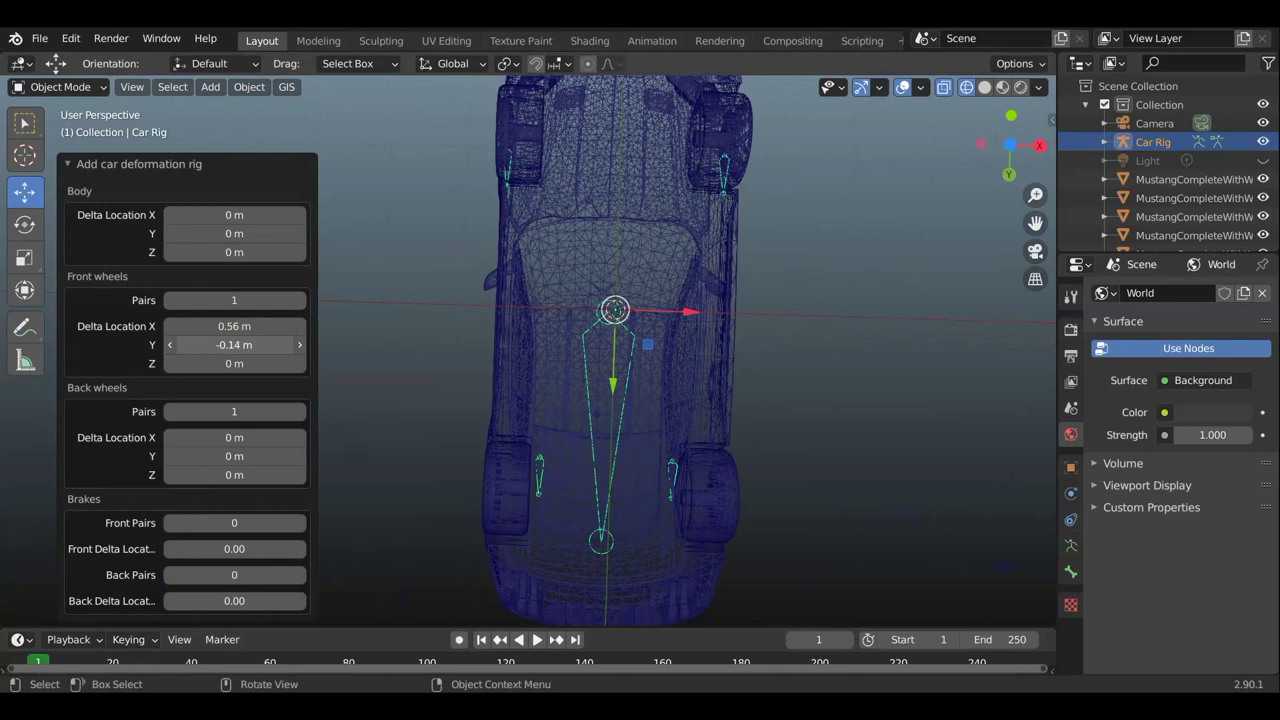
left_click_drag(232, 344, 400, 322)
mouse_move(877, 289)
middle_mouse_down()
mouse_move(789, 437)
mouse_move(686, 553)
mouse_move(674, 511)
mouse_move(894, 460)
mouse_move(854, 466)
middle_mouse_up()
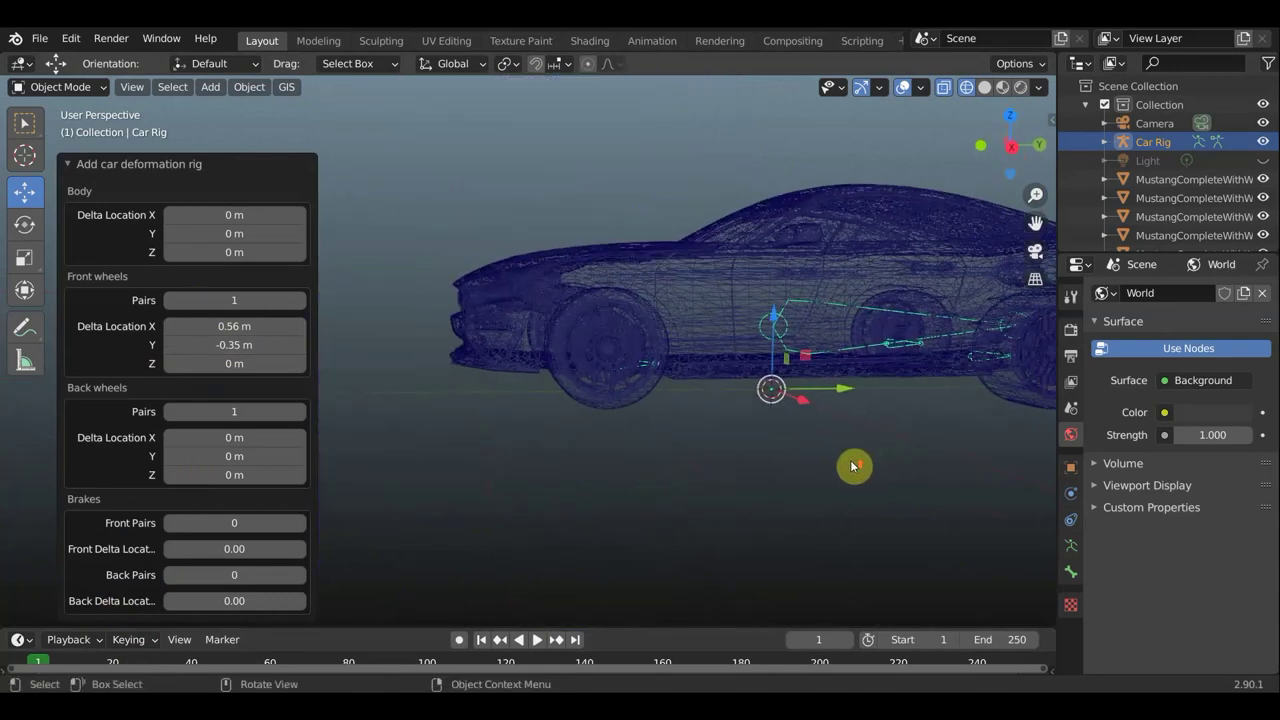
scroll(845, 462, "up", 5)
scroll(820, 478, "up", 2)
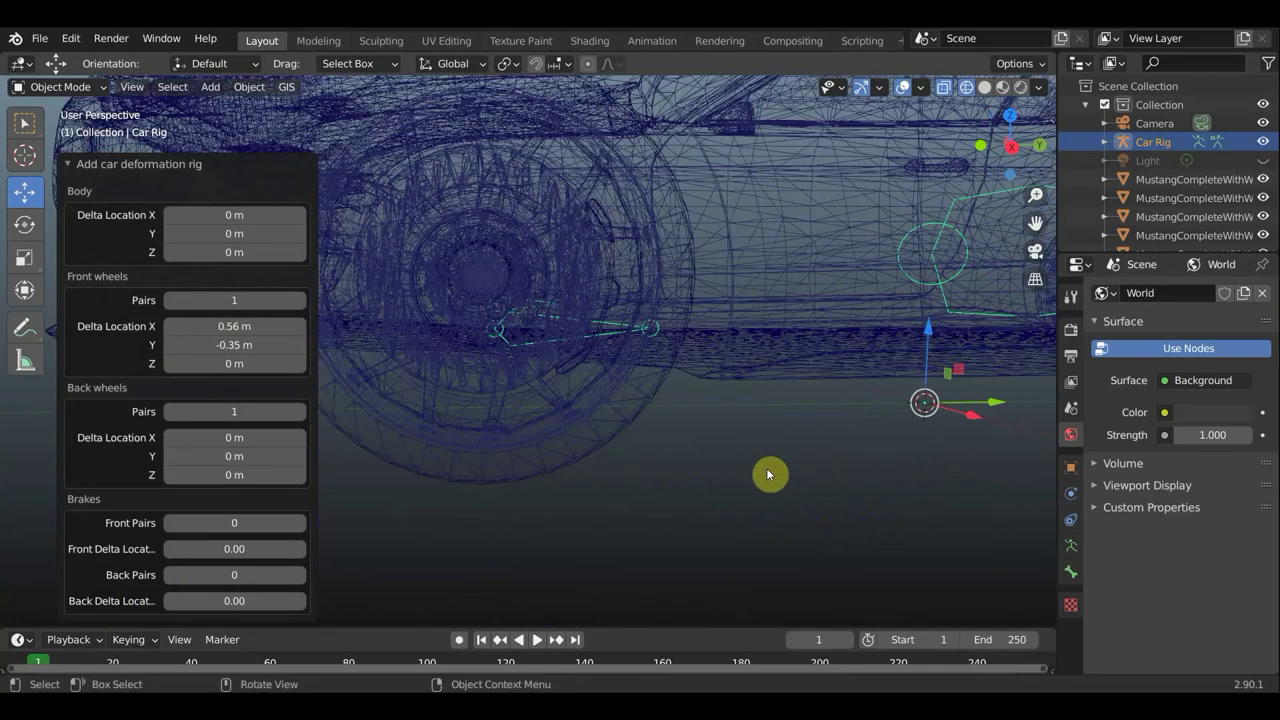
scroll(768, 474, "down", 3)
mouse_move(586, 423)
middle_mouse_down()
mouse_move(677, 440)
mouse_move(648, 392)
middle_mouse_up()
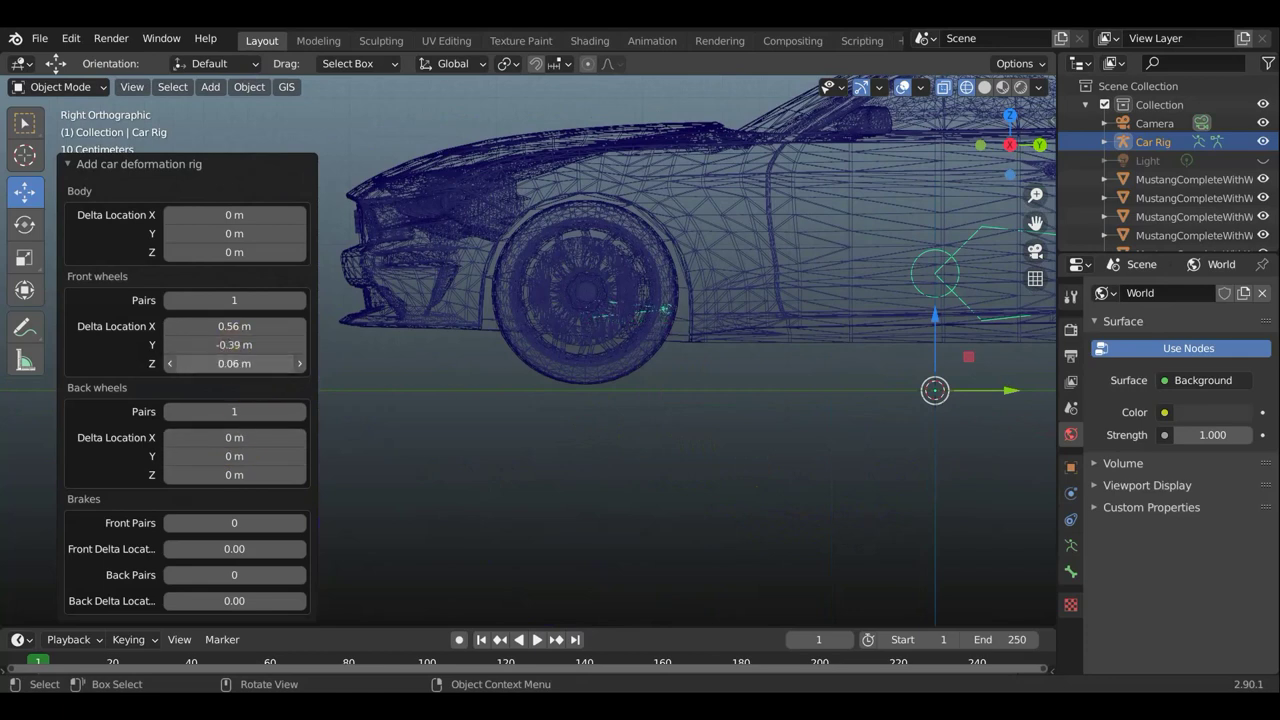
- Raise the front wheel bones to Z 0.17 m and check alignment in side view
left_click_drag(230, 364, 232, 364)
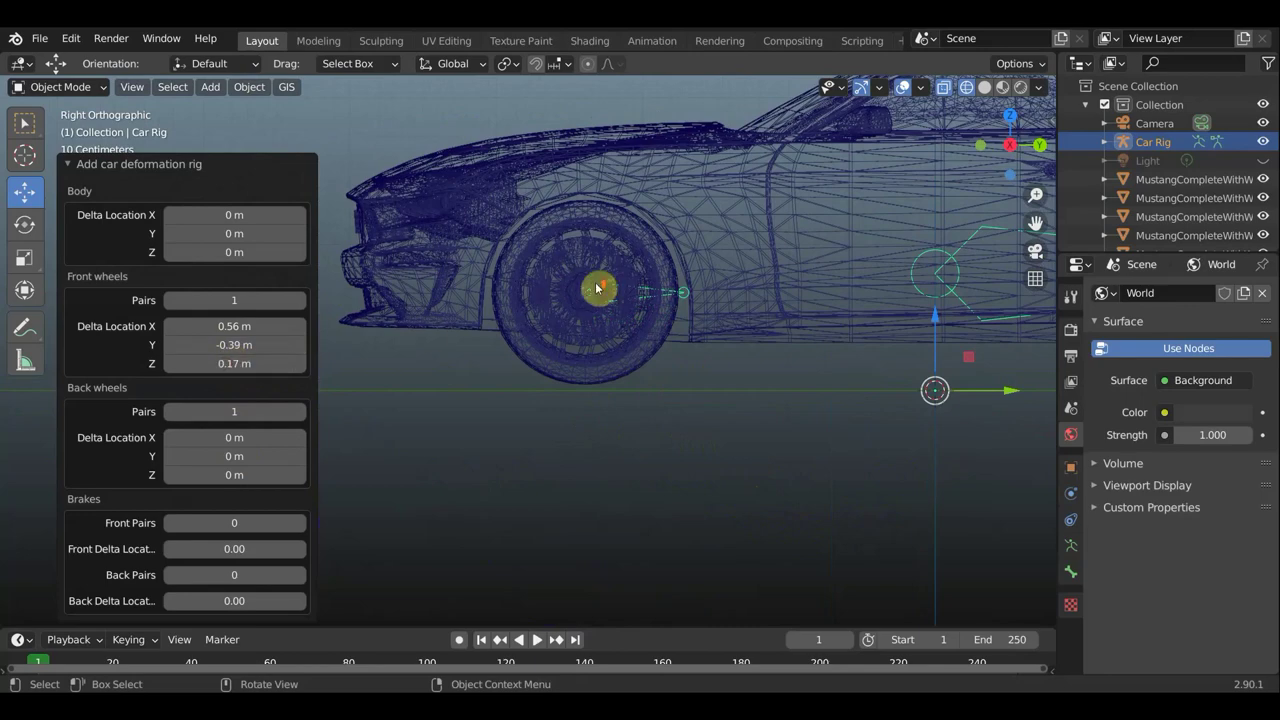
scroll(597, 286, "up", 3)
mouse_move(631, 263)
middle_mouse_down()
mouse_move(729, 380)
mouse_move(614, 363)
mouse_move(543, 326)
mouse_move(426, 314)
mouse_move(674, 309)
mouse_move(633, 298)
middle_mouse_up()
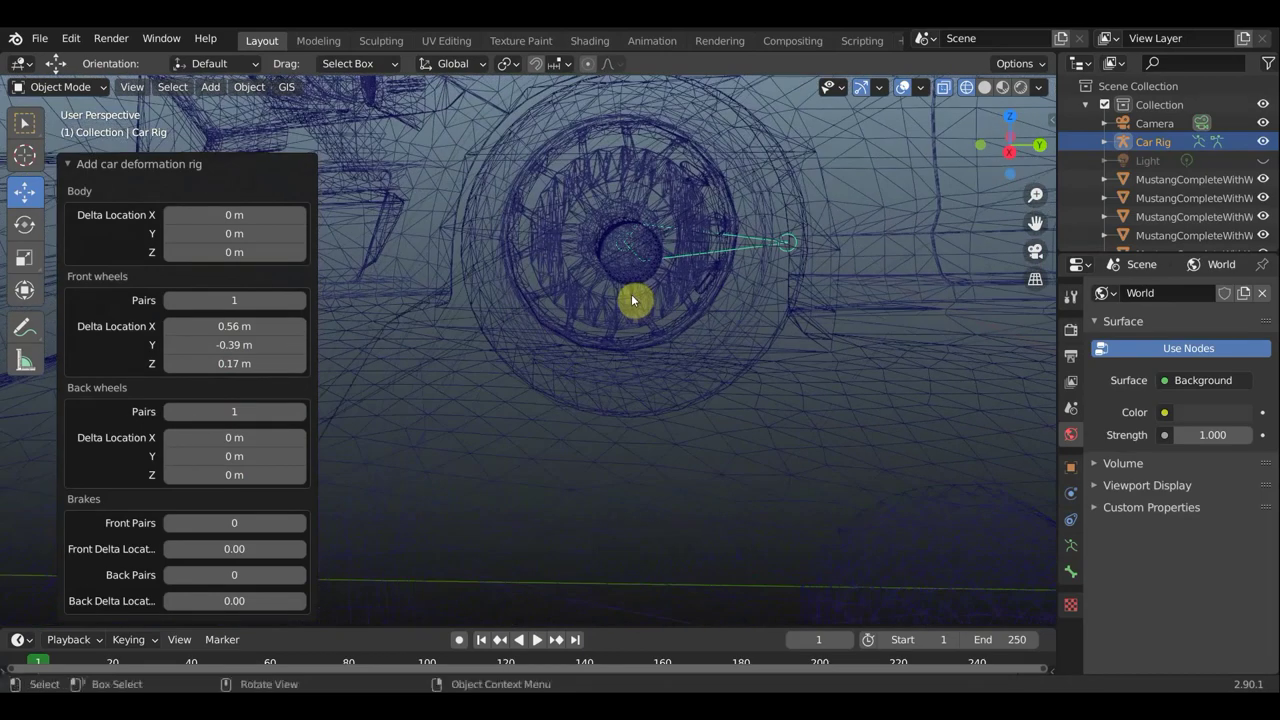
scroll(632, 300, "down", 4)
scroll(632, 304, "down", 4)
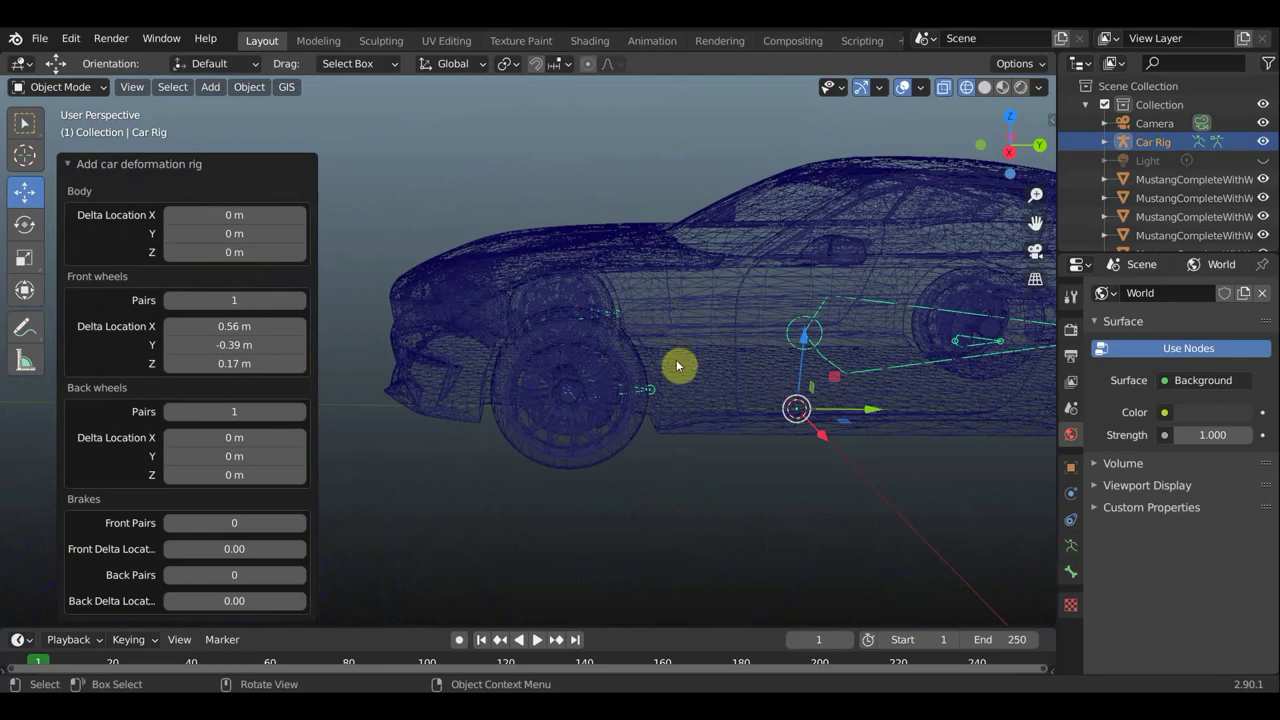
key("KP_3")
scroll(745, 372, "up", 2)
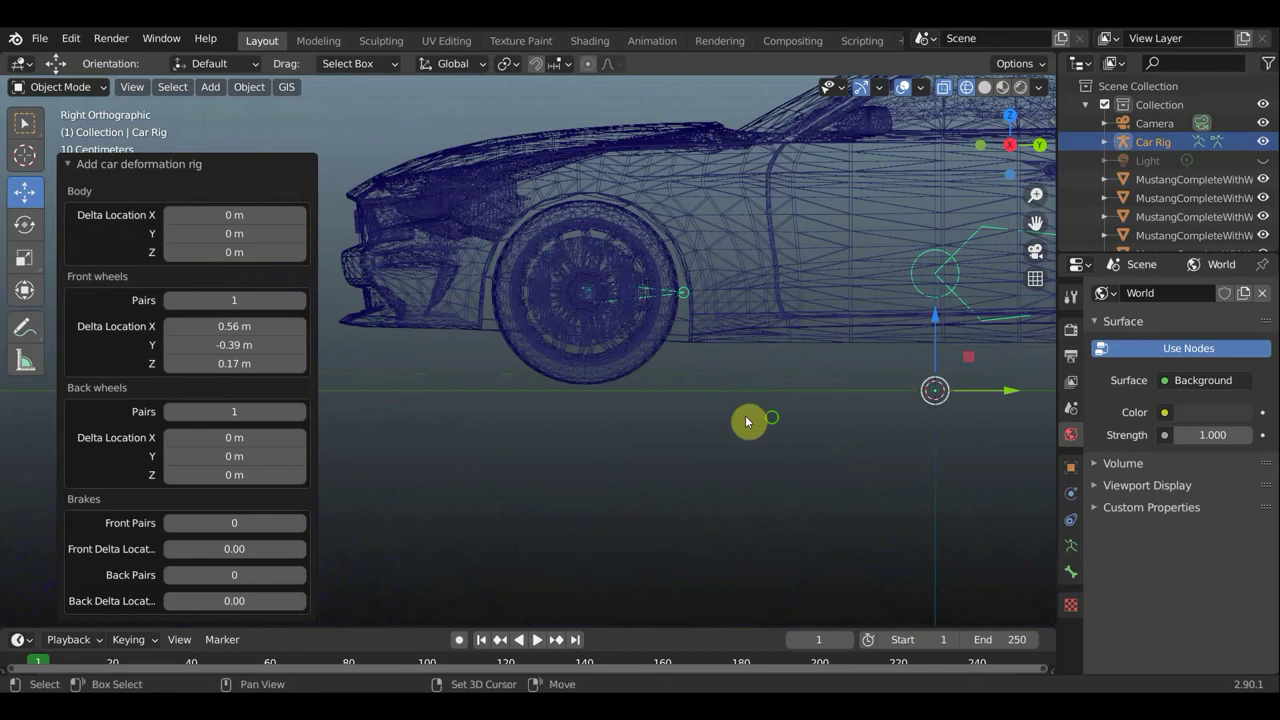
middle_click_drag(748, 423, 177, 400, "shift")
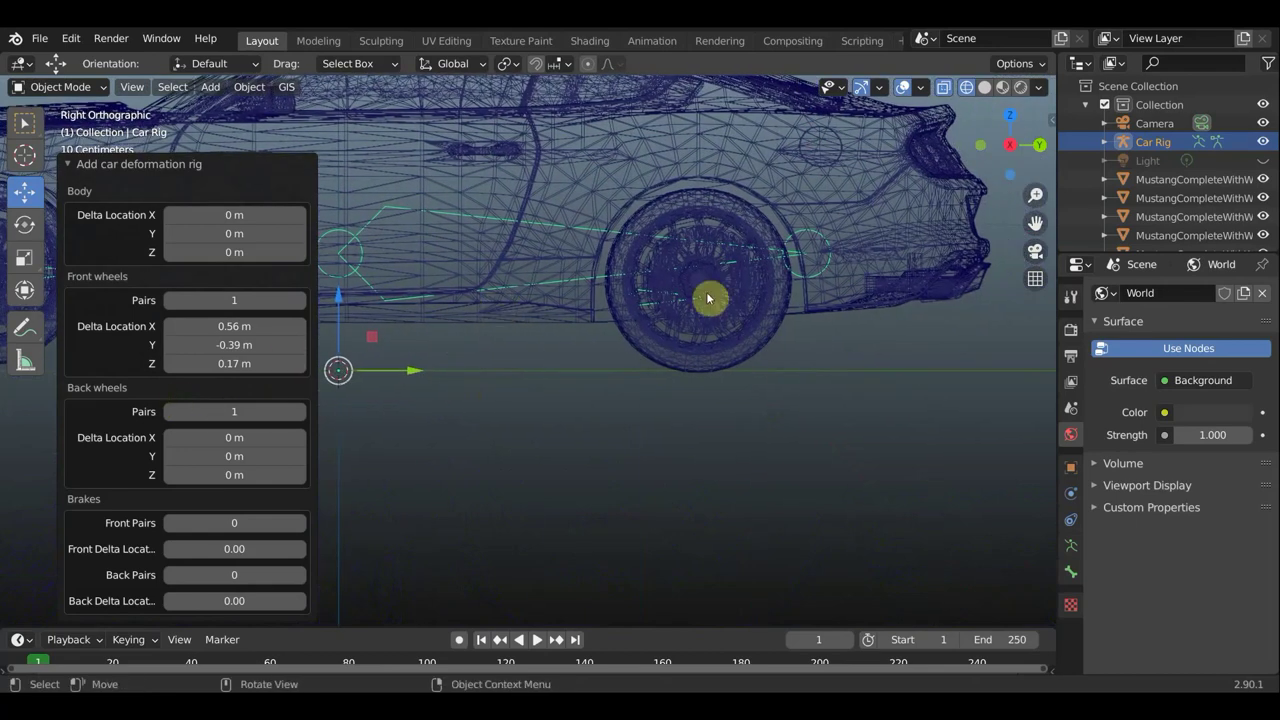
mouse_move(709, 297)
middle_mouse_down()
mouse_move(703, 149)
mouse_move(684, 620)
mouse_move(814, 417)
mouse_move(840, 514)
mouse_move(803, 583)
middle_mouse_up()
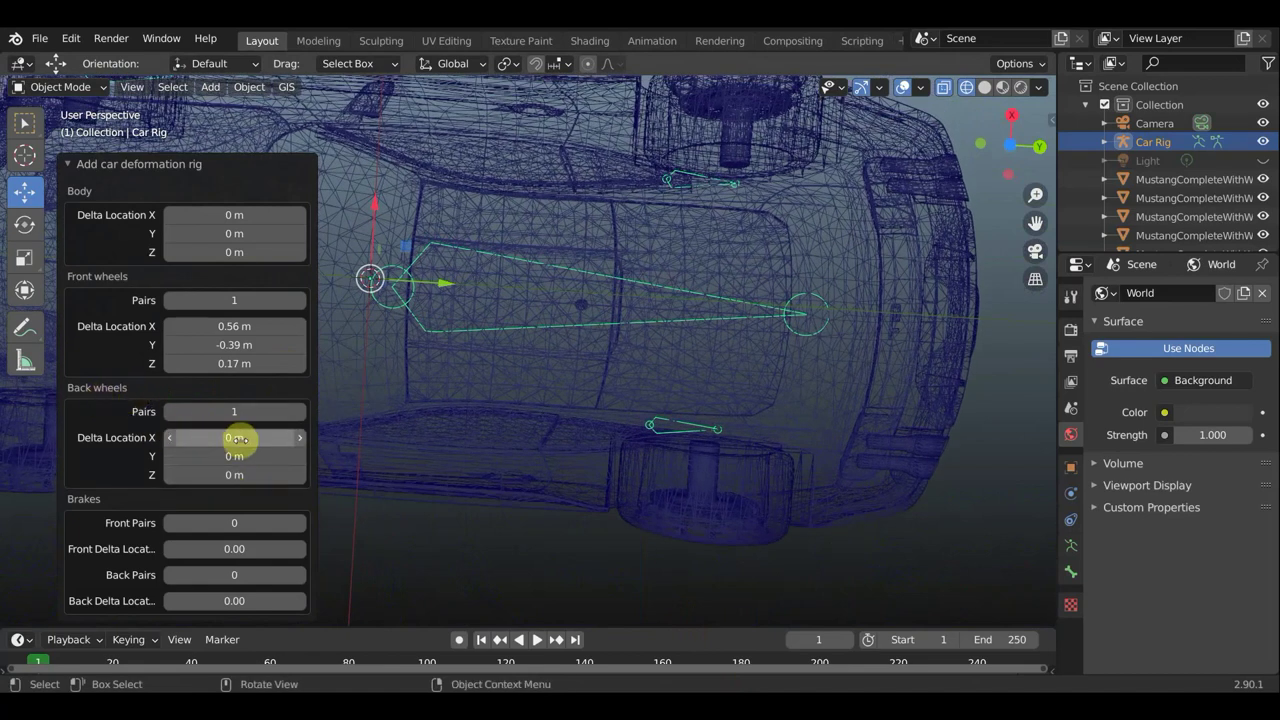
- Shift the back wheel bones to Delta Location X 0.62 m toward the rear axle
left_click_drag(234, 437, 300, 437)
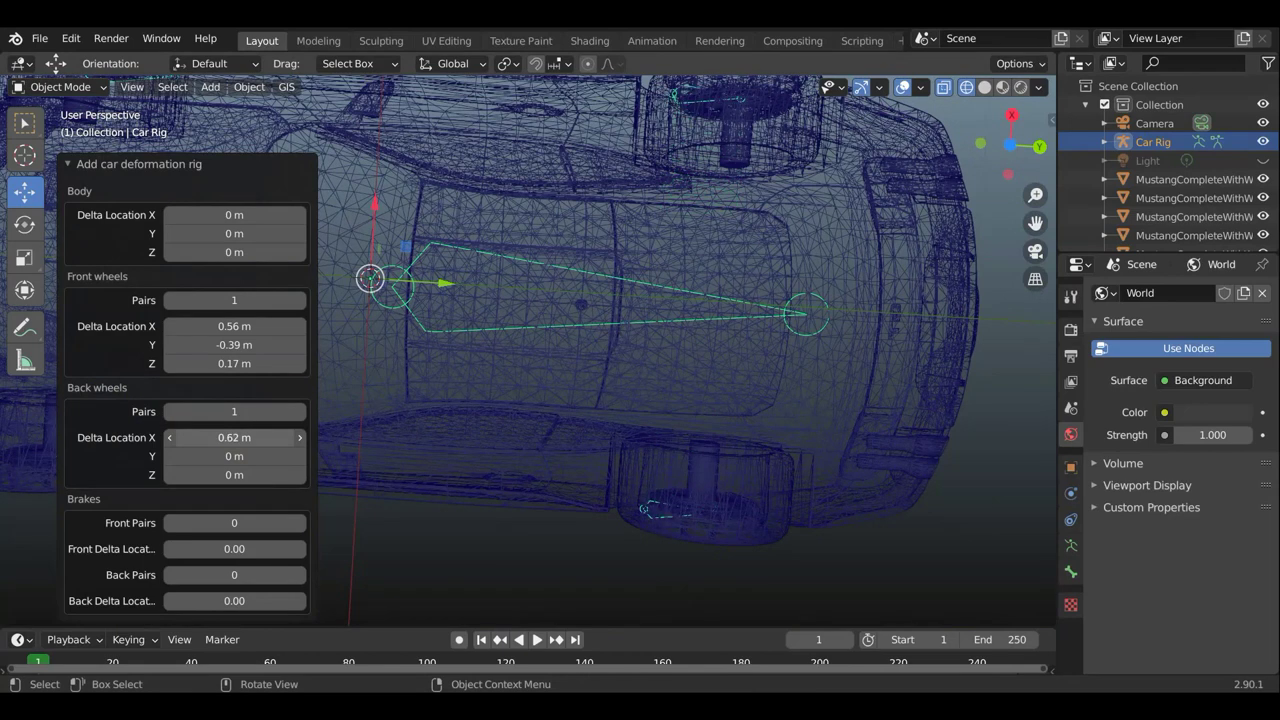
middle_click_drag(480, 437, 503, 451)
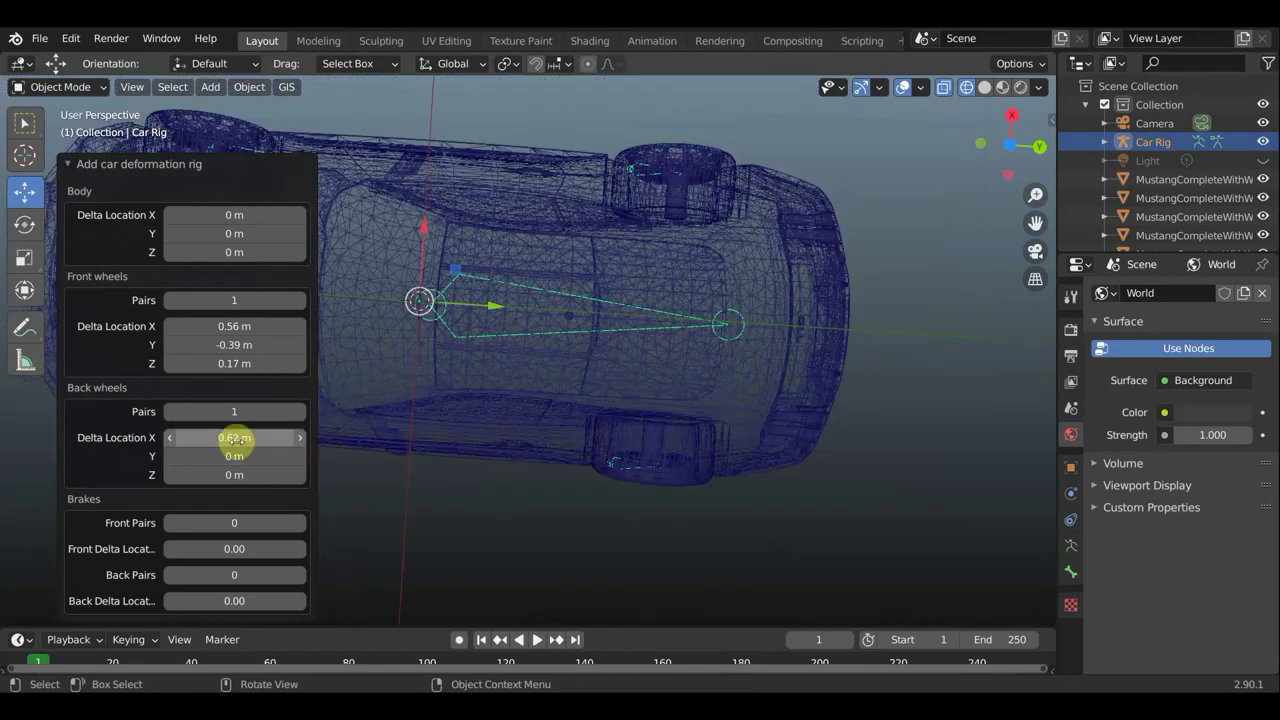
mouse_move(457, 400)
middle_mouse_down()
mouse_move(569, 451)
mouse_move(560, 80)
middle_mouse_up()
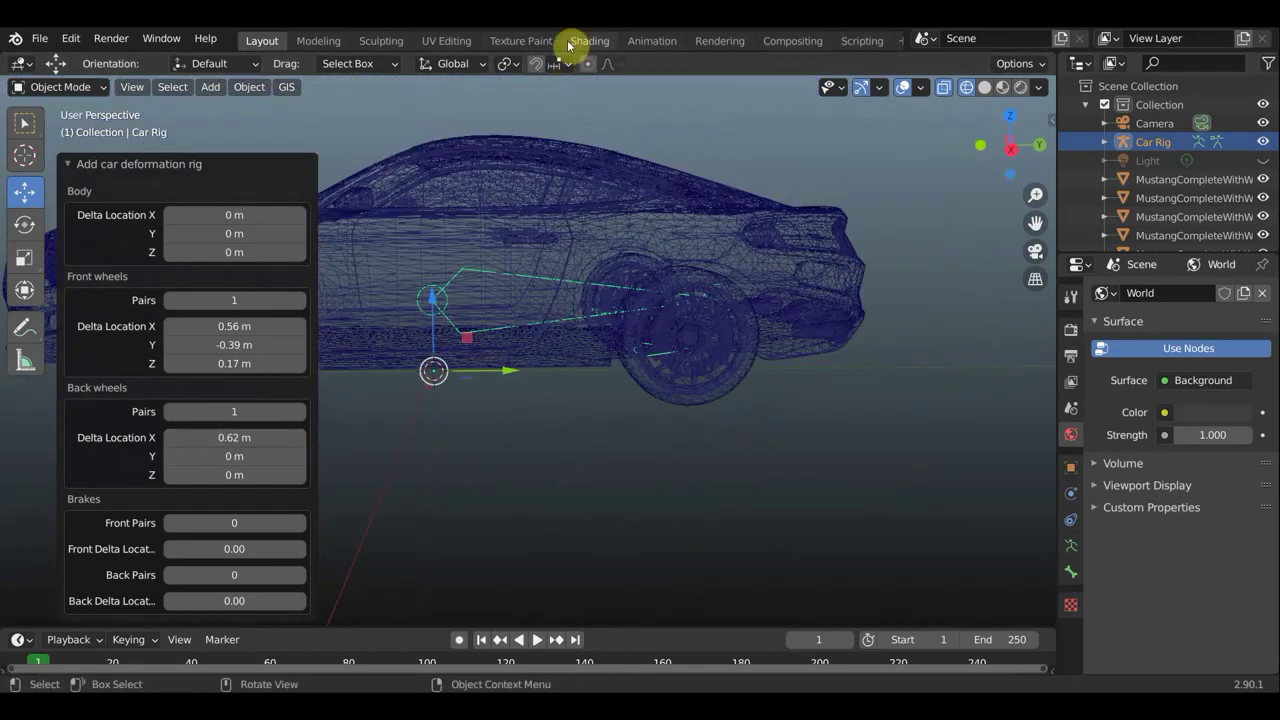
key("KP_3")
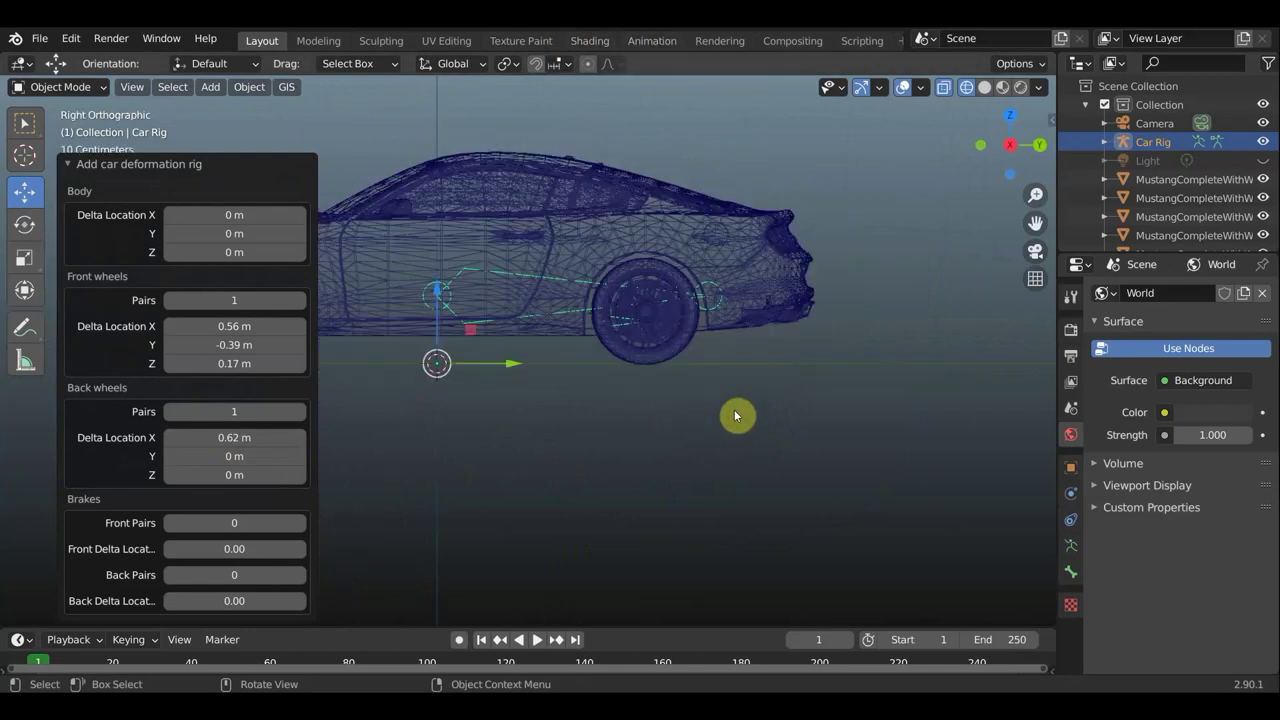
scroll(735, 420, "up", 2)
scroll(735, 415, "up", 2)
scroll(603, 420, "up", 2)
scroll(428, 399, "up", 1)
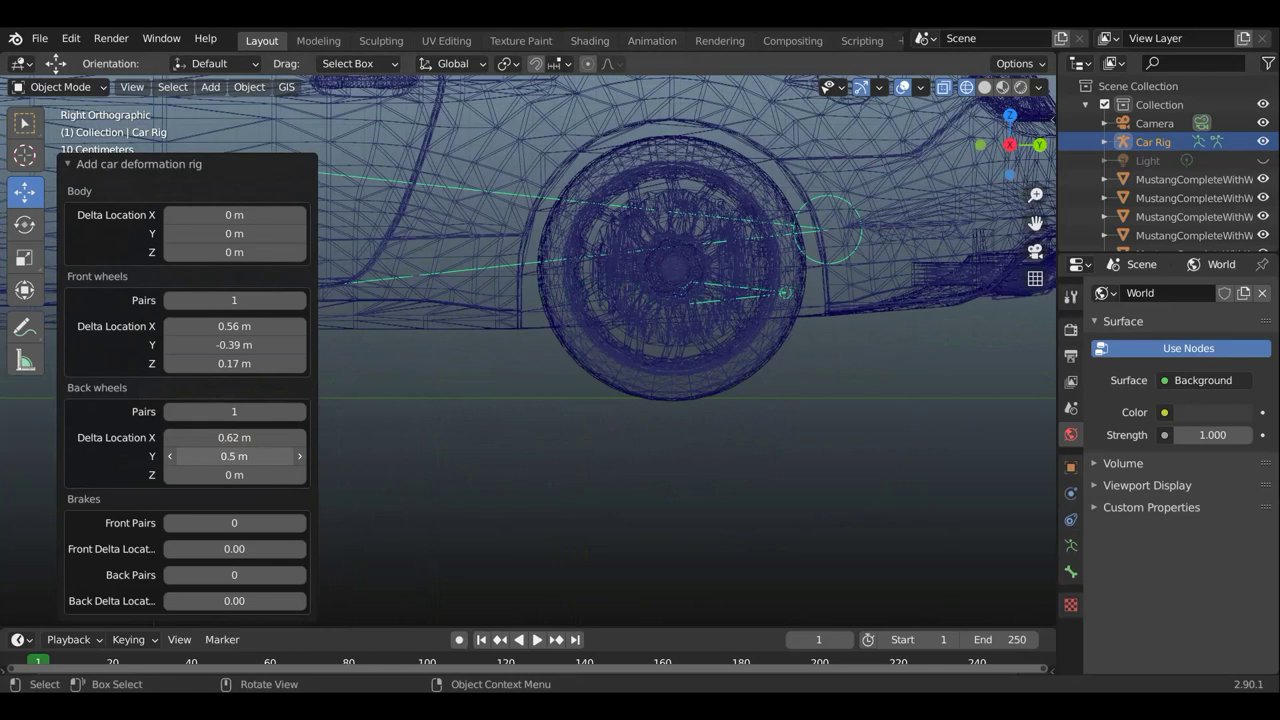
- Adjust the back wheel bones' height to Z 0.11 m, orbiting around the rear wheel to check
left_click_drag(243, 474, 238, 474)
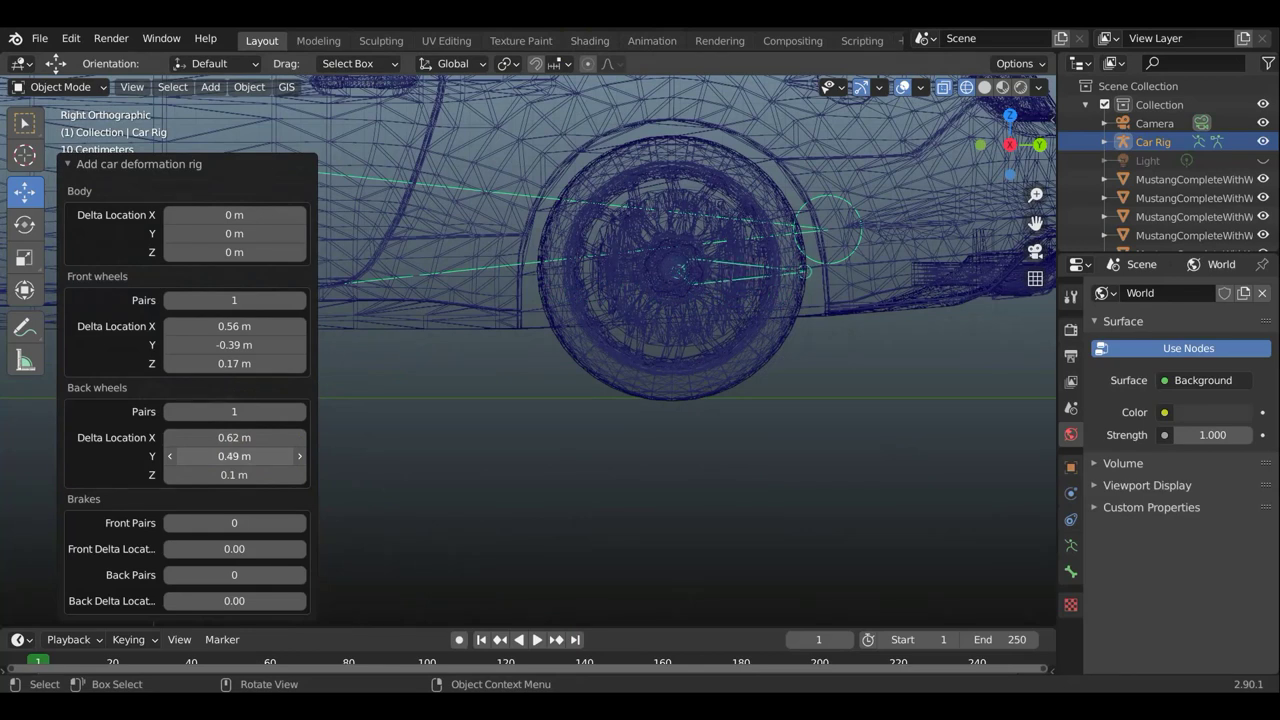
scroll(575, 393, "up", 3)
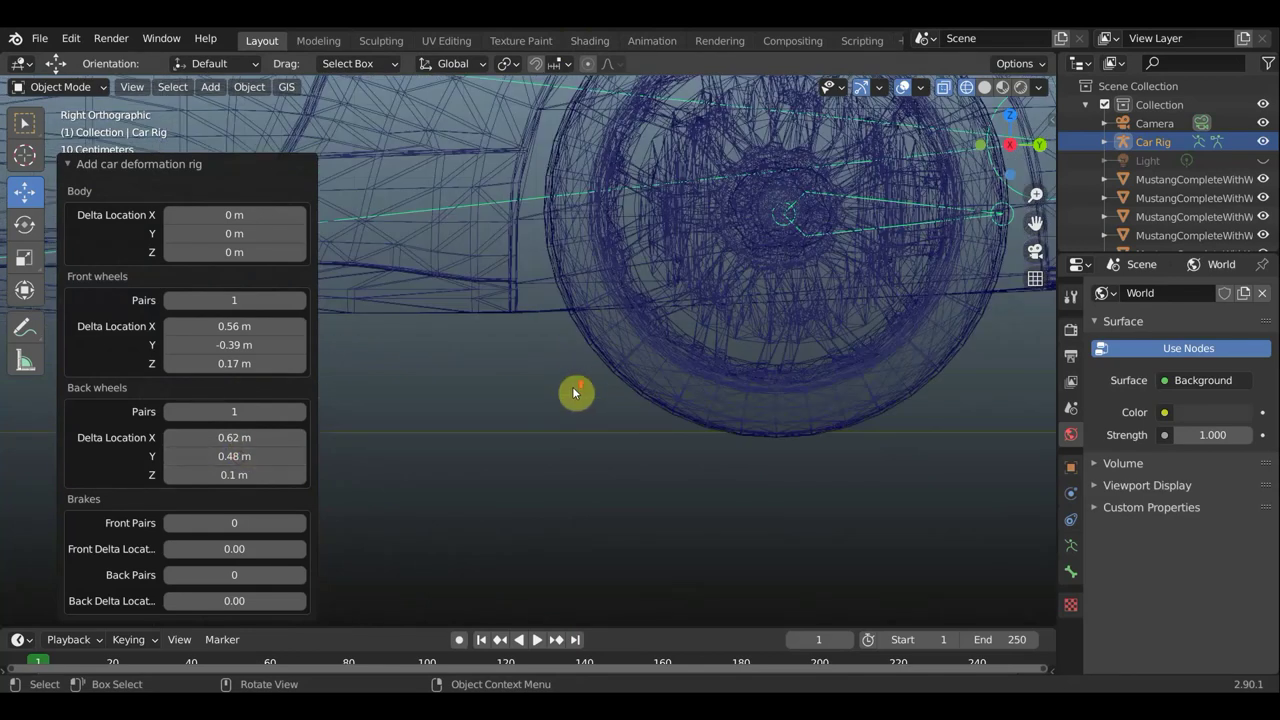
mouse_move(575, 393)
middle_mouse_down()
mouse_move(543, 429)
mouse_move(486, 443)
mouse_move(558, 411)
mouse_move(586, 429)
mouse_move(504, 449)
mouse_move(314, 417)
mouse_move(291, 401)
mouse_move(429, 363)
mouse_move(631, 389)
mouse_move(591, 394)
mouse_move(585, 380)
middle_mouse_up()
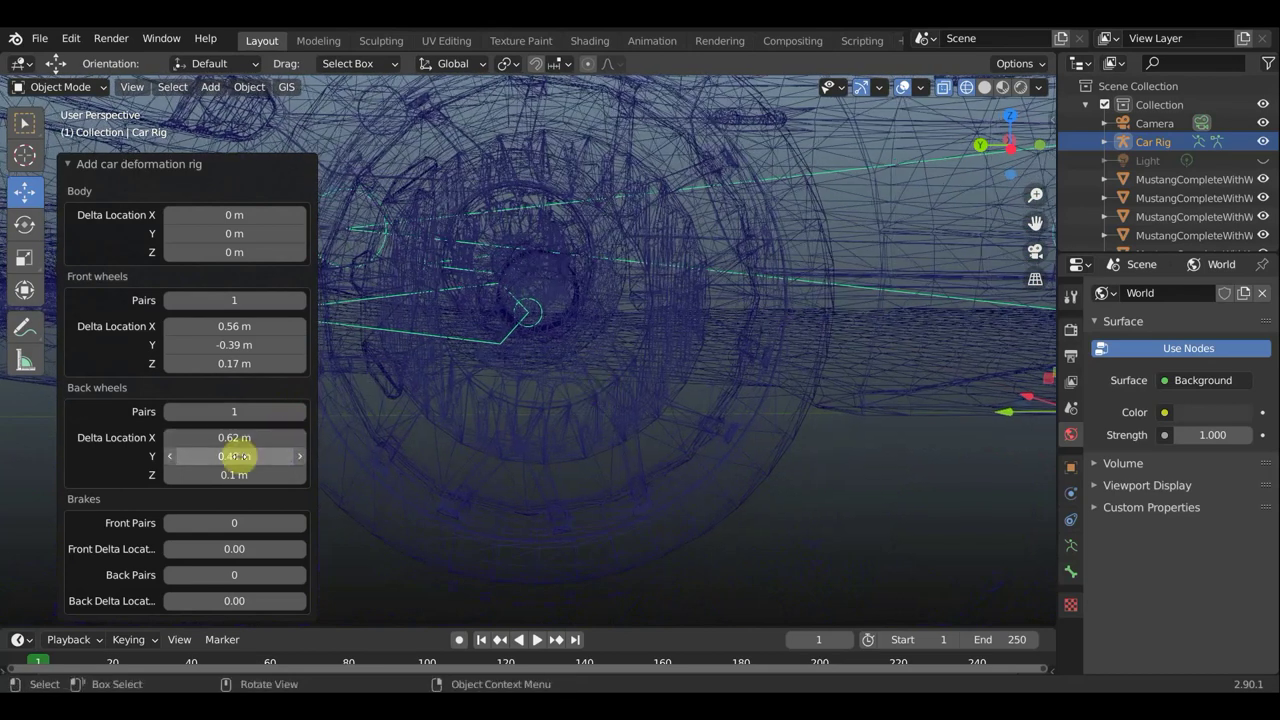
left_click_drag(234, 474, 231, 469)
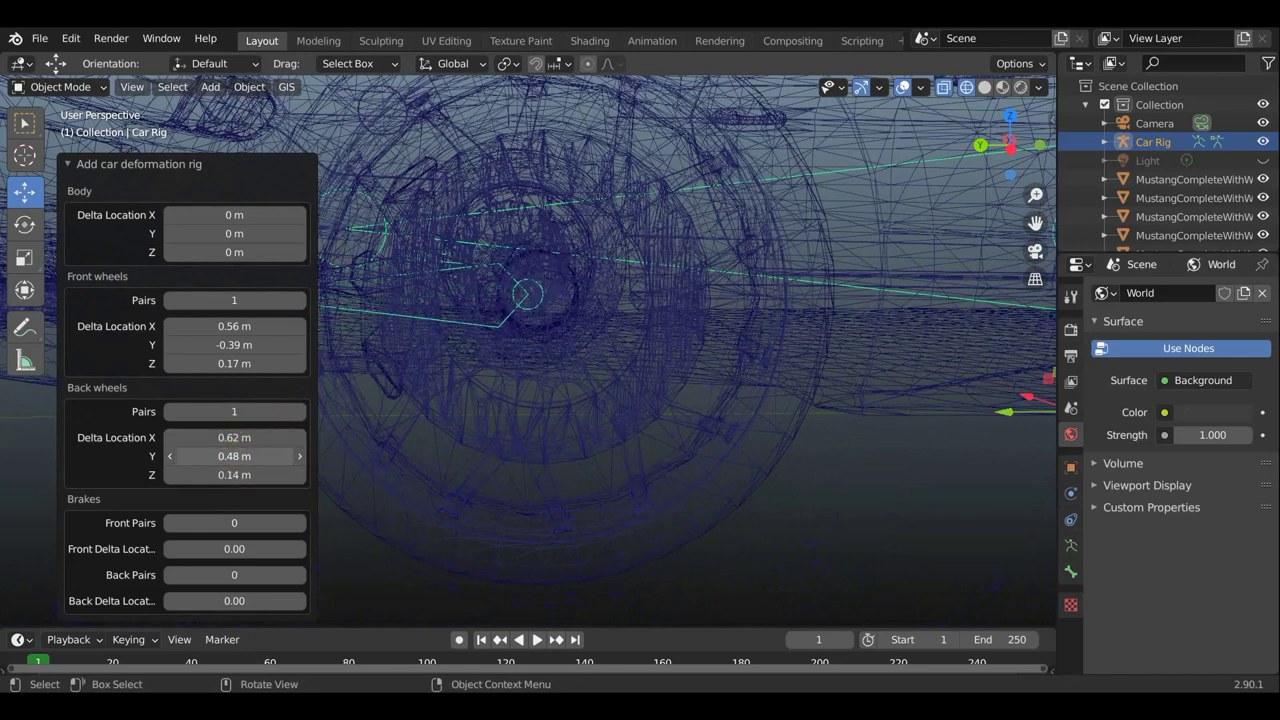
- Set the back wheels' Y offset to 0.48 m and orbit out to view the whole car
left_click_drag(234, 456, 224, 456)
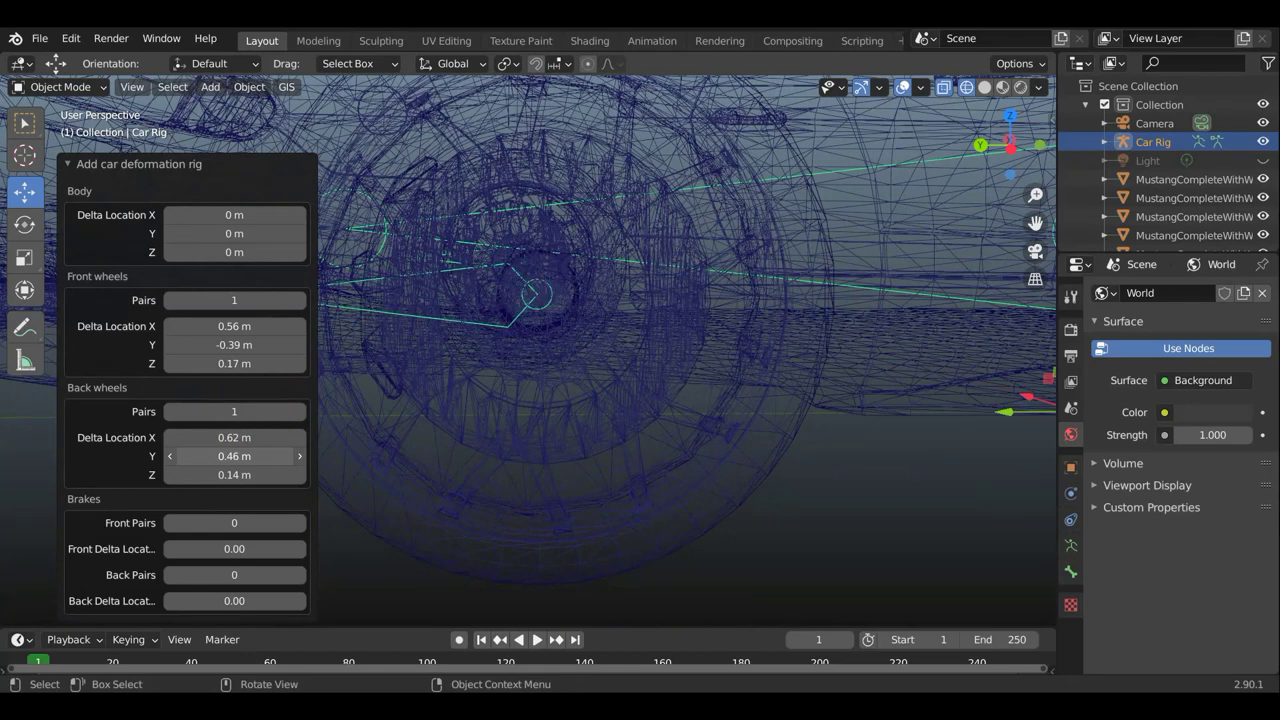
mouse_move(528, 366)
middle_mouse_down()
mouse_move(975, 358)
mouse_move(910, 347)
middle_mouse_up()
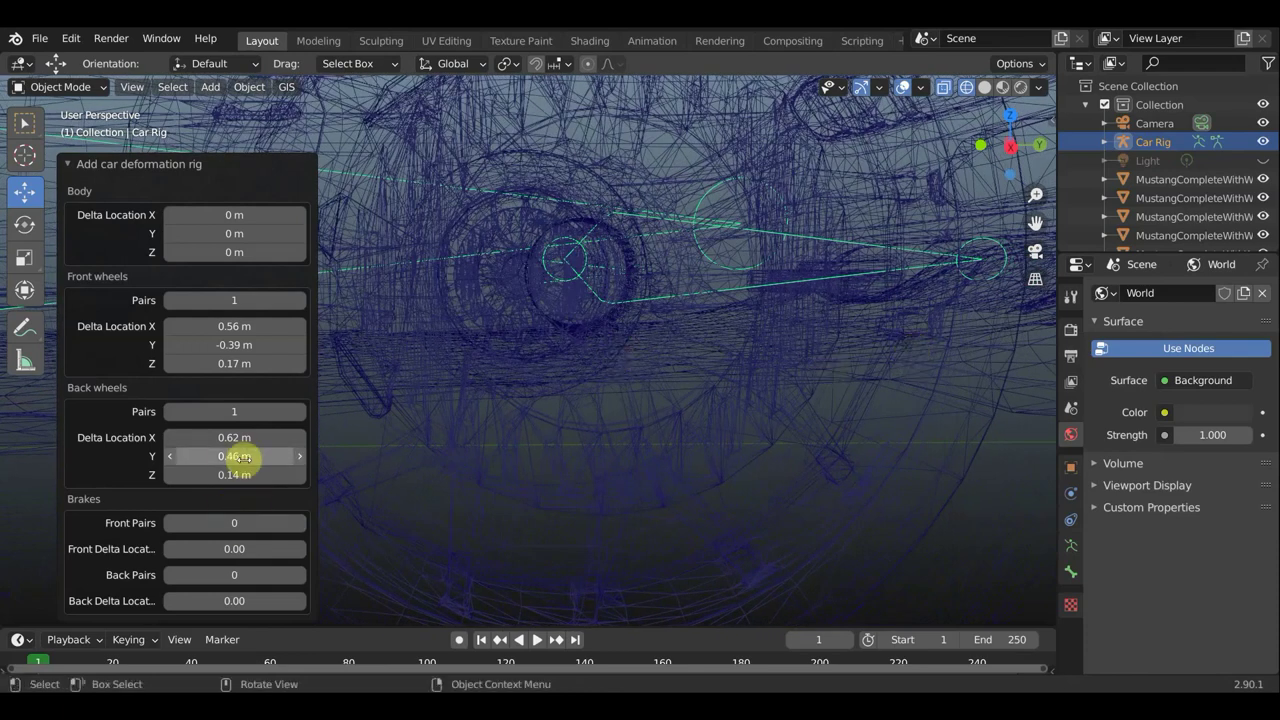
left_click_drag(229, 455, 229, 455)
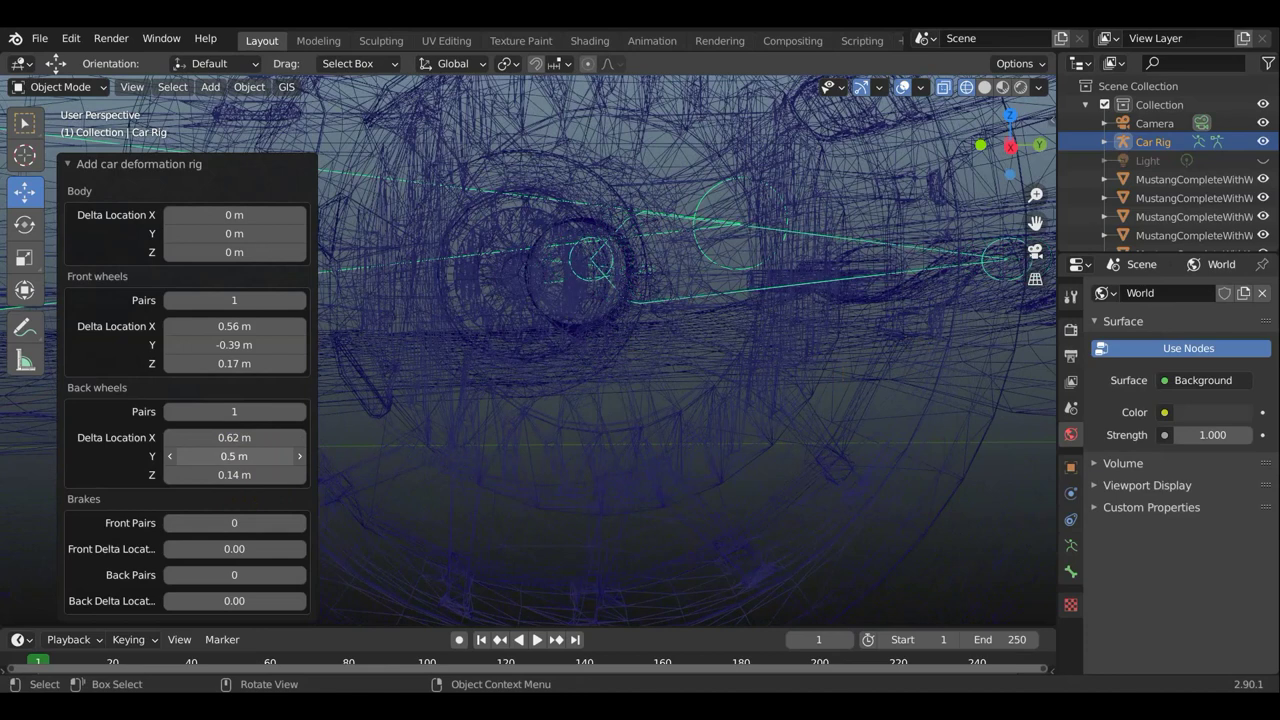
left_click_drag(229, 455, 234, 474)
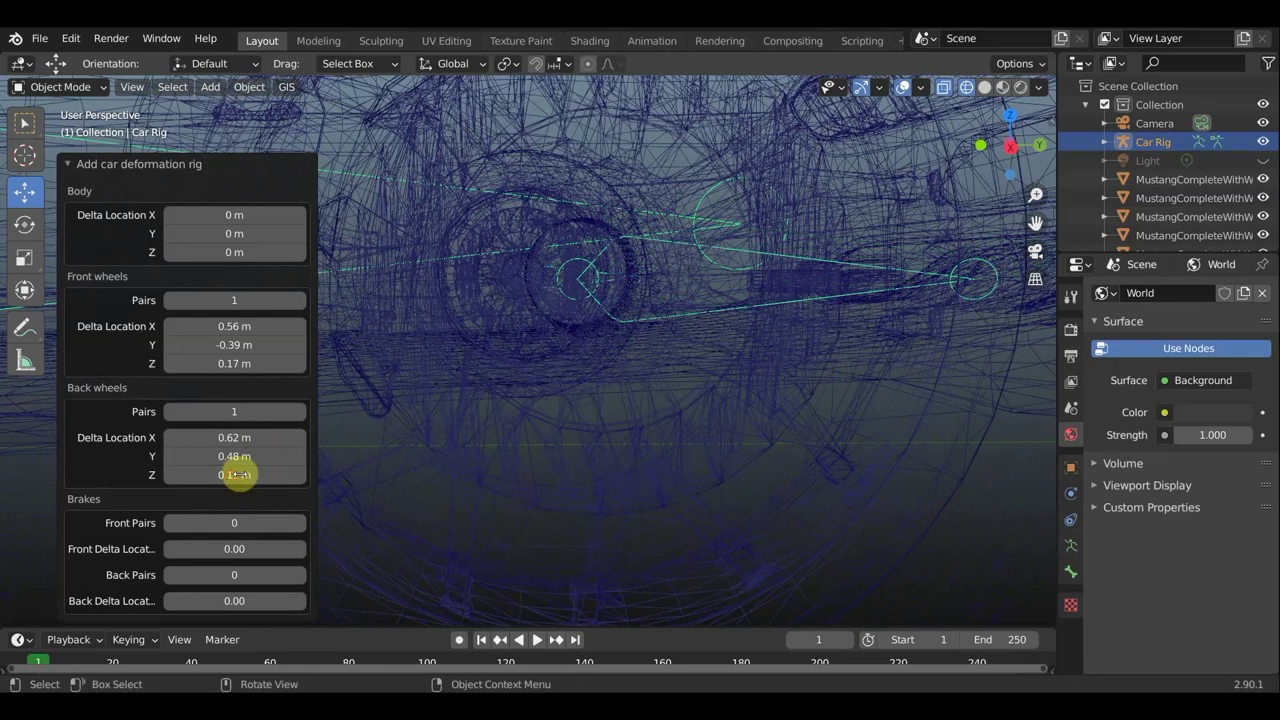
scroll(629, 391, "down", 5)
mouse_move(603, 400)
middle_mouse_down()
mouse_move(697, 420)
mouse_move(763, 380)
mouse_move(808, 389)
middle_mouse_up()
scroll(789, 386, "down", 2)
scroll(787, 388, "up", 4)
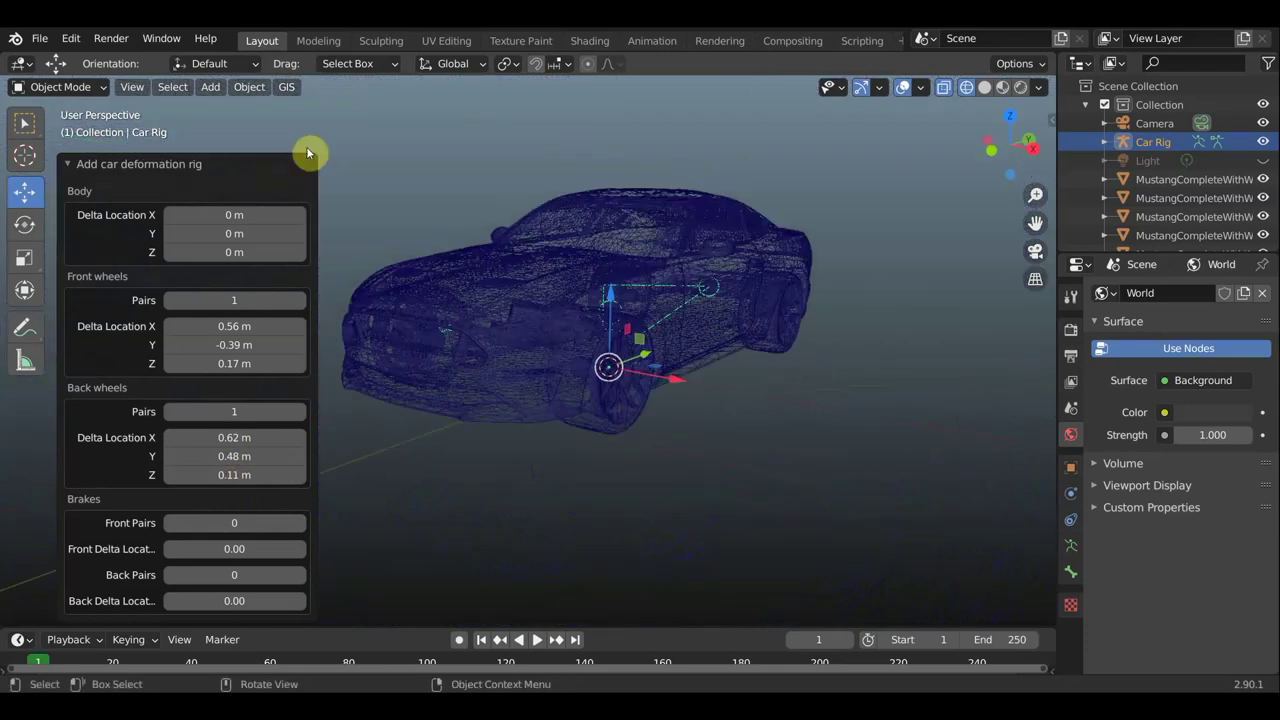
- Switch to solid shading, hide the Mustang body, and select the rig in side view
left_click(55, 87)
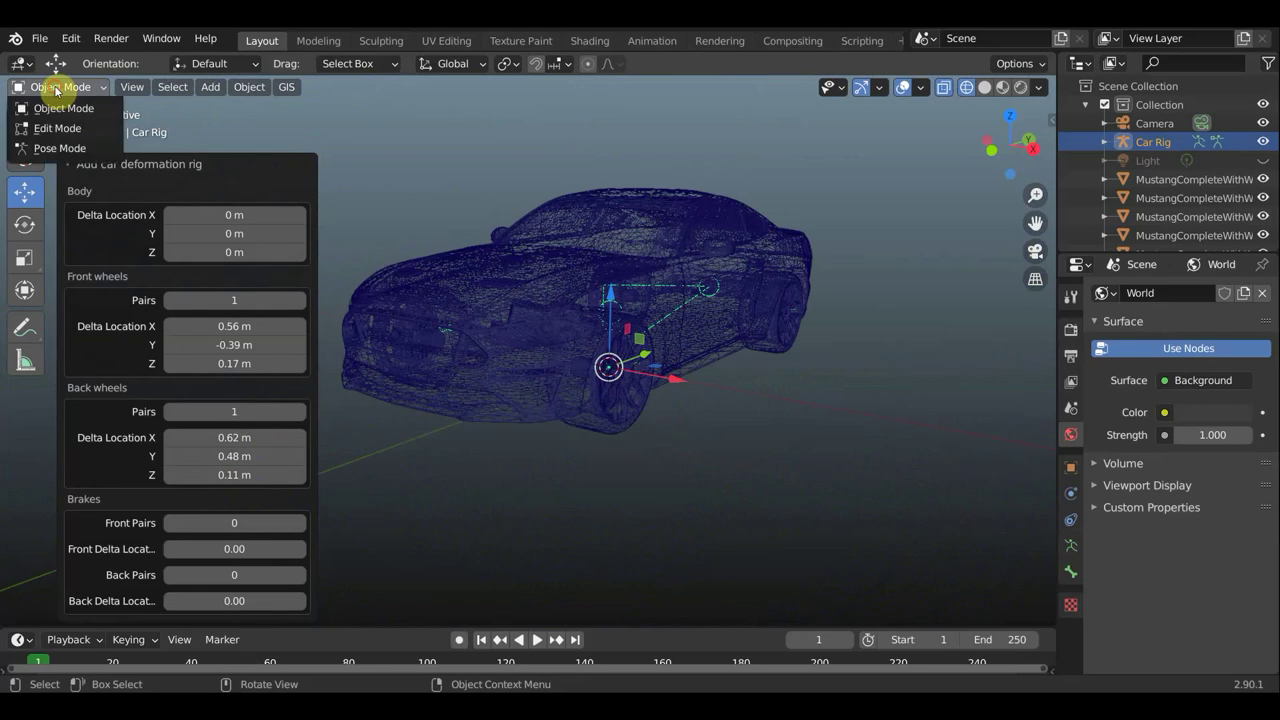
left_click(985, 87)
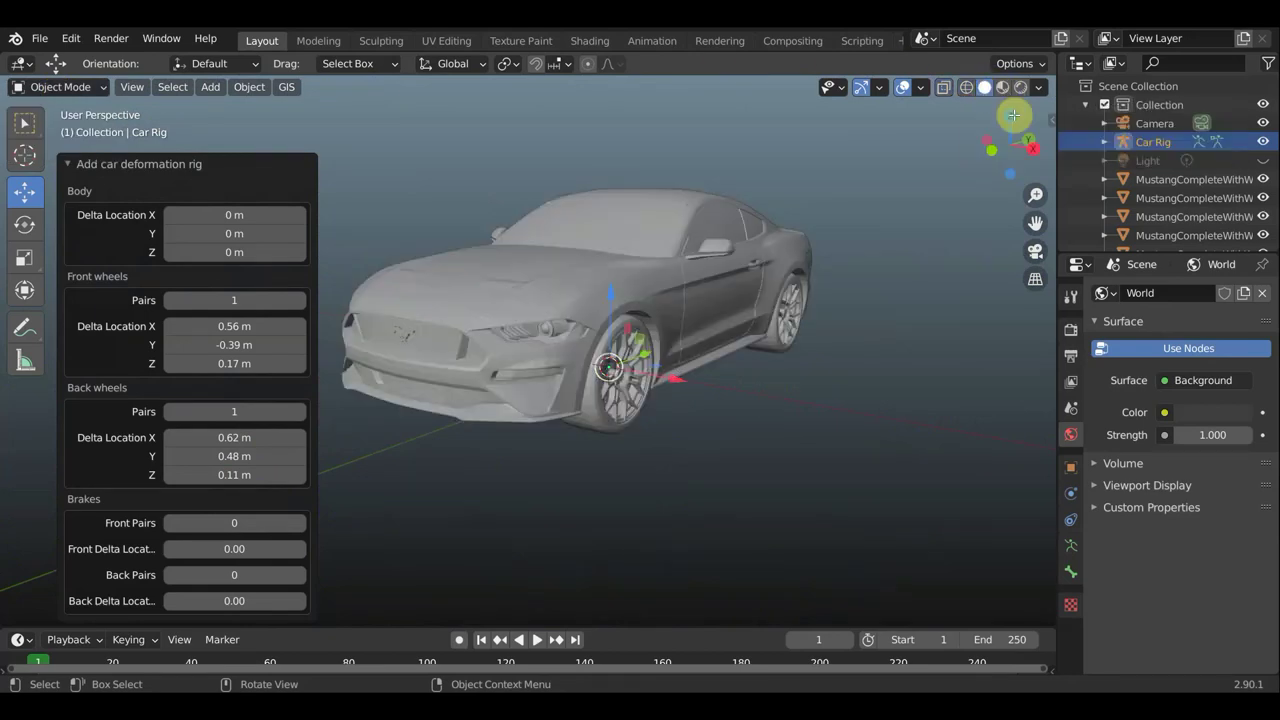
middle_click_drag(818, 304, 860, 300)
left_click(1263, 179)
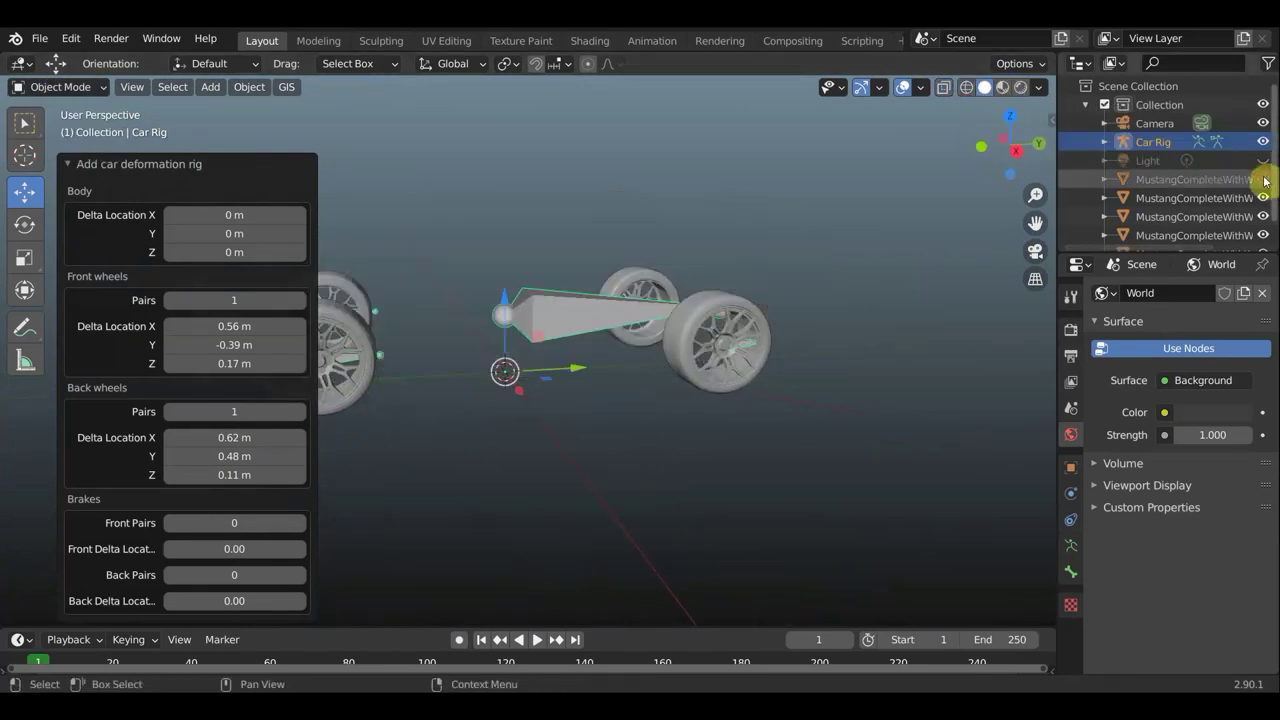
left_click(552, 315)
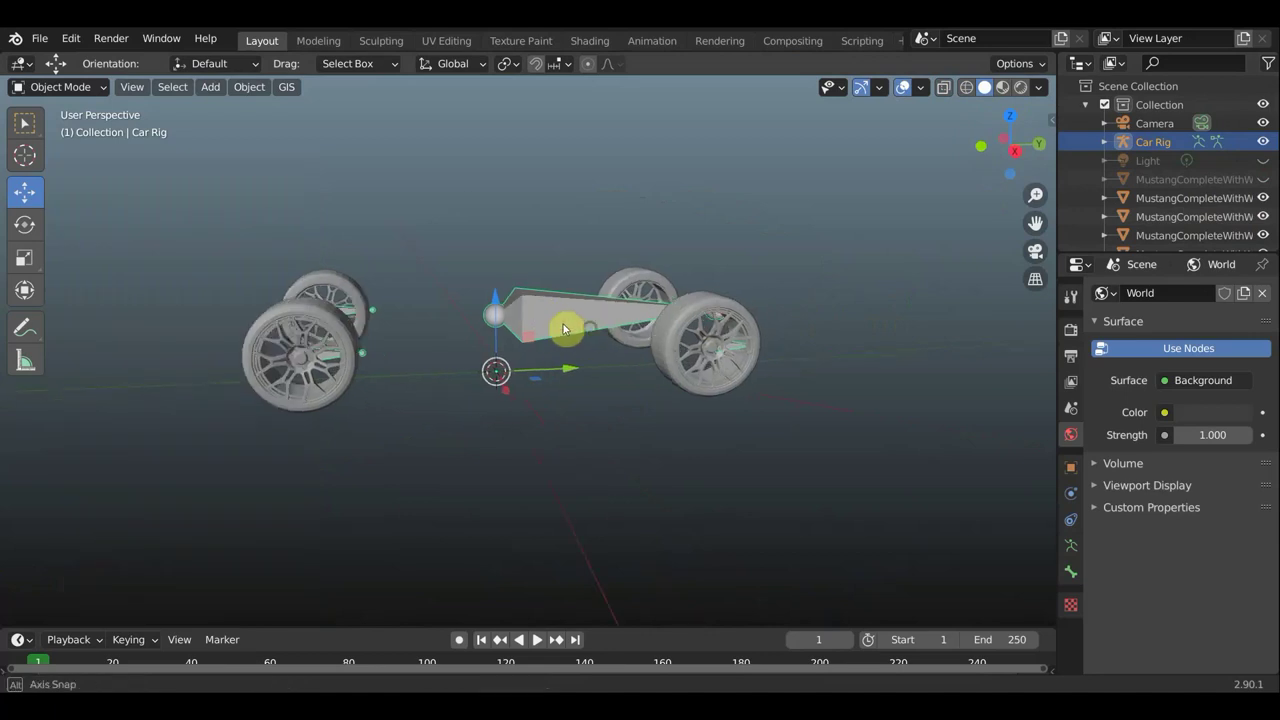
middle_click_drag(552, 315, 491, 295)
key("KP_3")
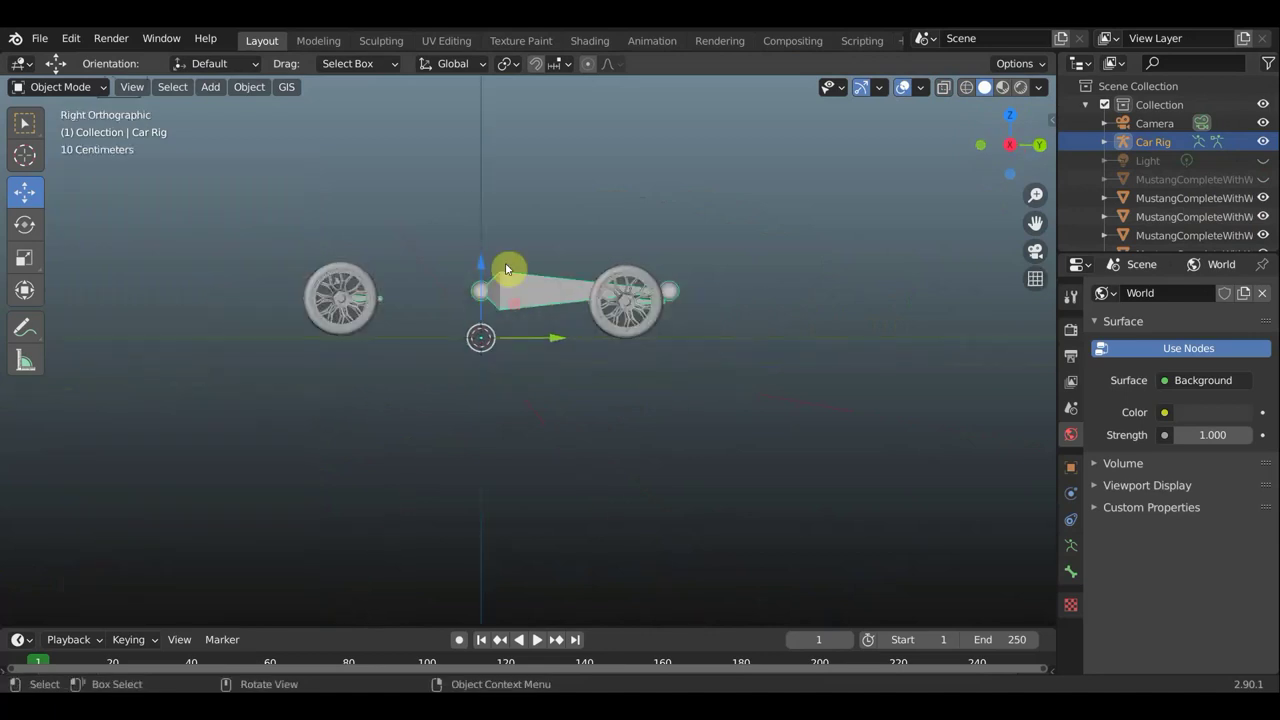
left_click_drag(477, 266, 489, 298)
key("ctrl+z")
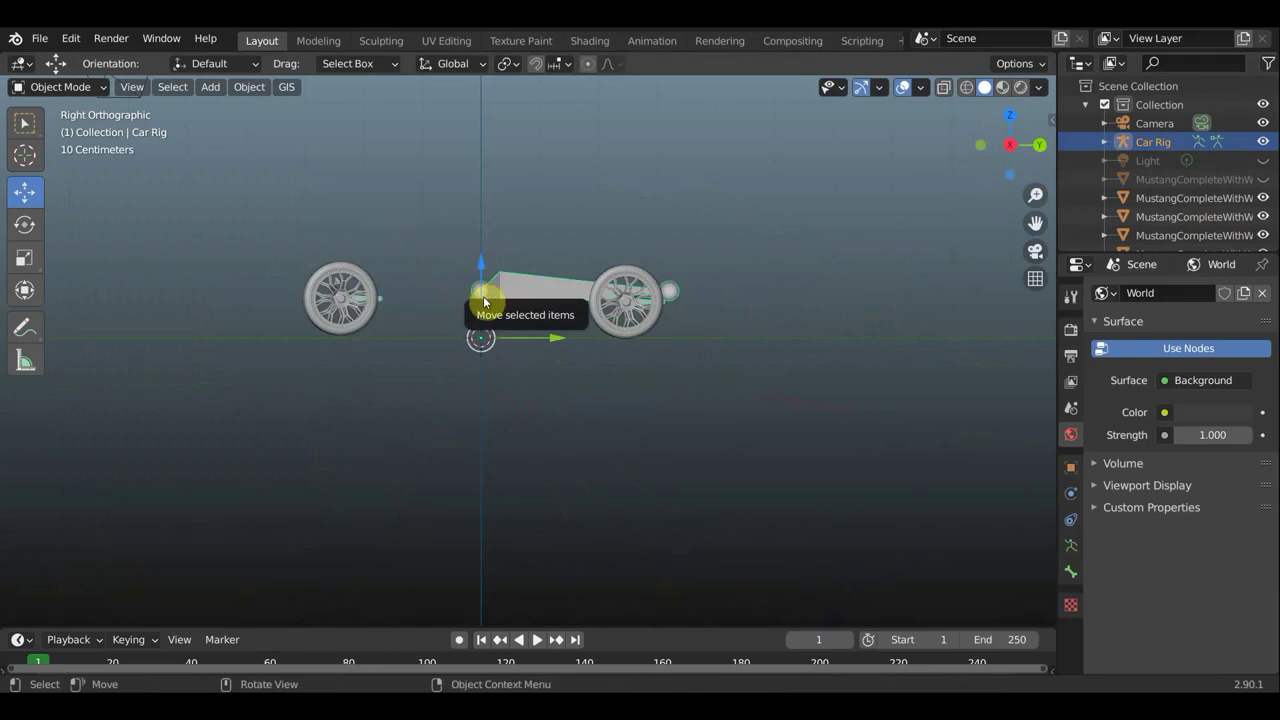
- Lower the rig's body bone about 0.714 m in Edit Mode, then return to Object Mode
left_click(60, 87)
left_click(60, 128)
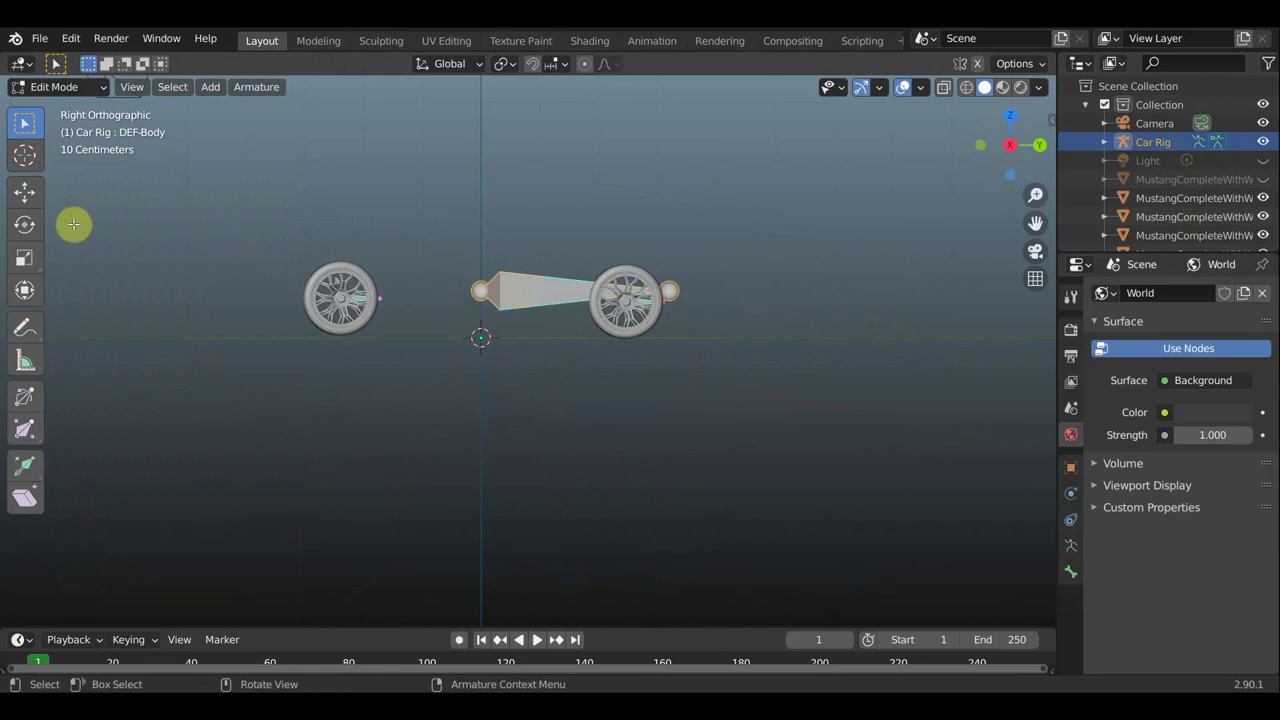
left_click(25, 191)
left_click_drag(578, 212, 573, 257)
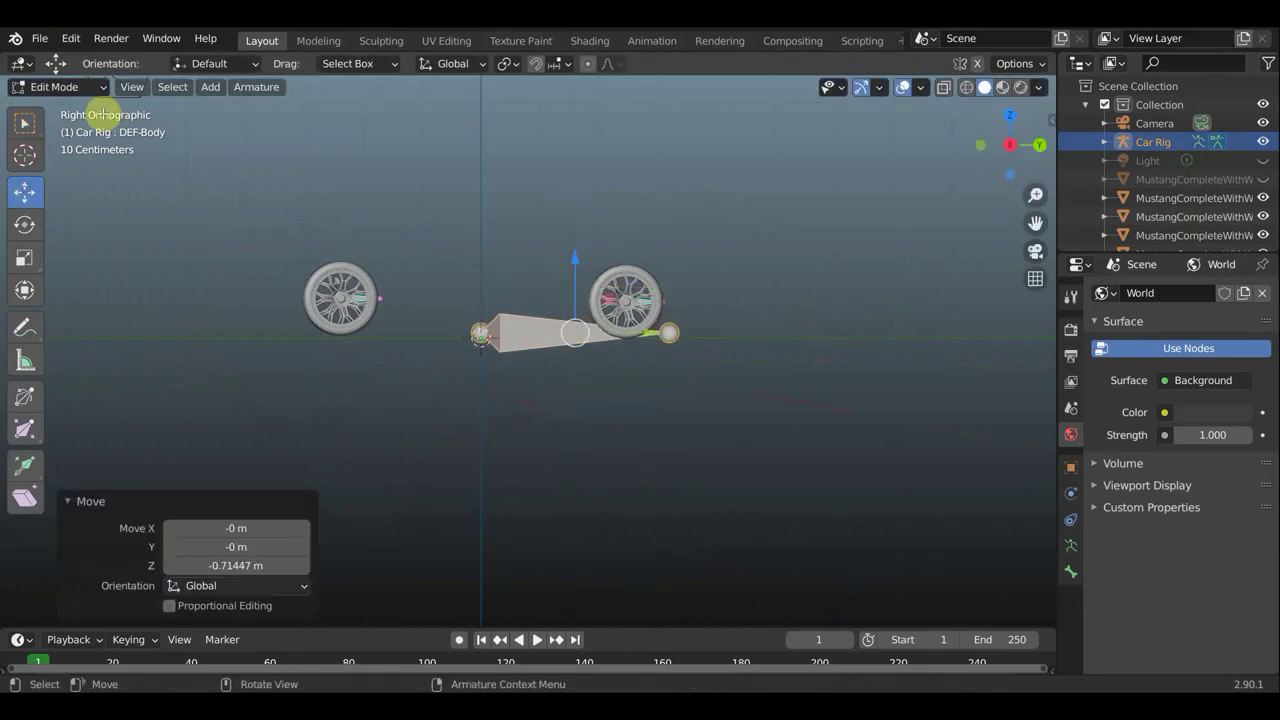
left_click(60, 88)
left_click(45, 107)
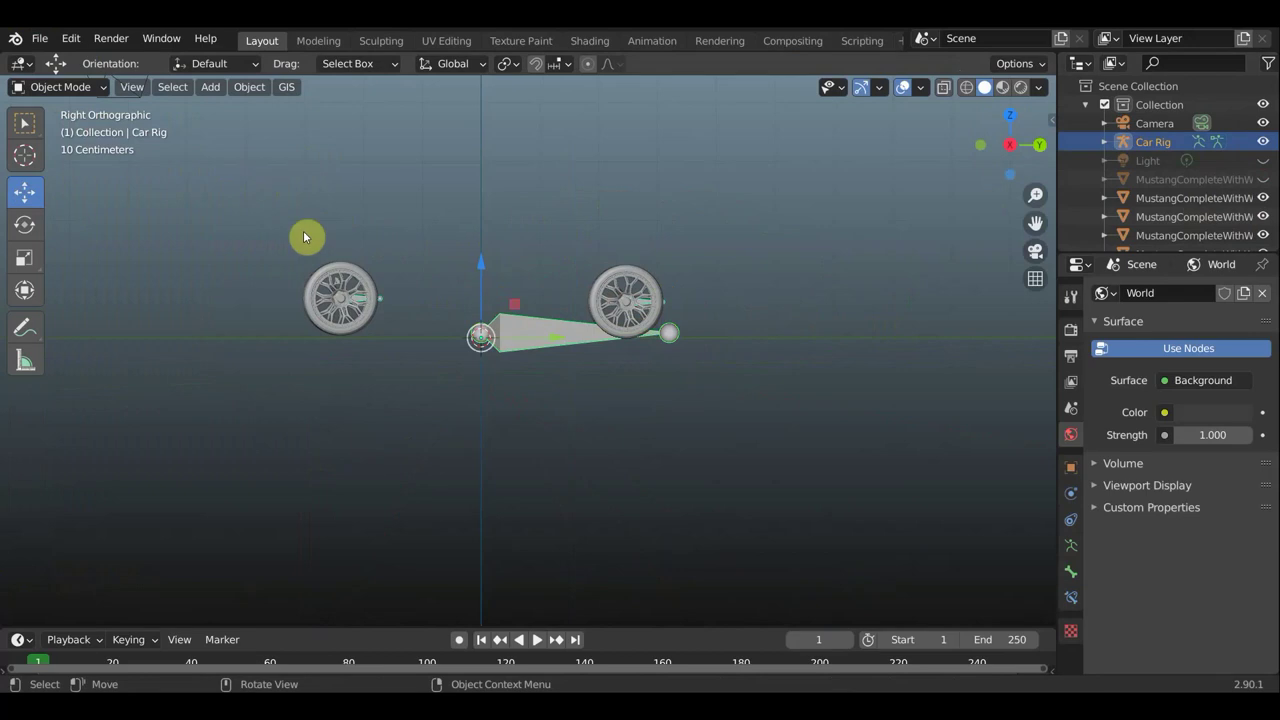
- Recentre the view on the rig and unhide the Mustang body mesh
scroll(350, 293, "up", 3)
middle_click_drag(323, 297, 579, 291, "shift")
mouse_move(626, 332)
middle_mouse_down()
mouse_move(608, 338)
mouse_move(640, 334)
middle_mouse_up()
scroll(608, 338, "down", 3)
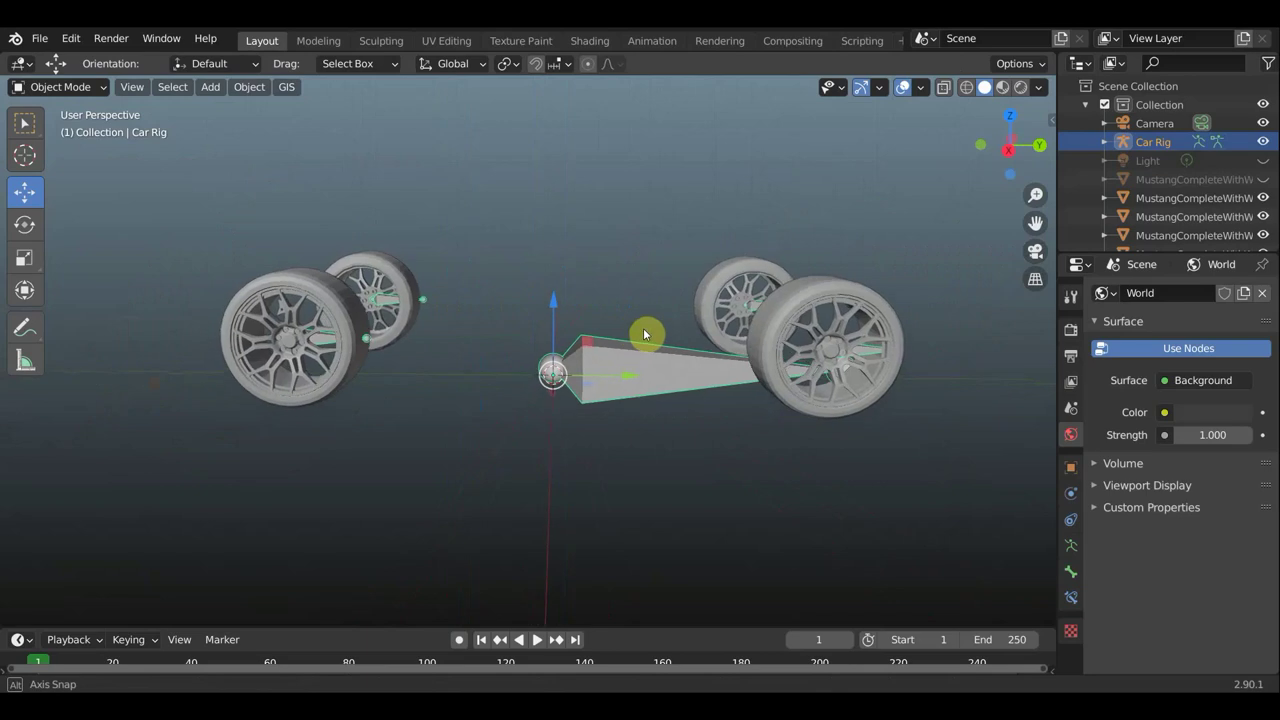
left_click(1263, 179)
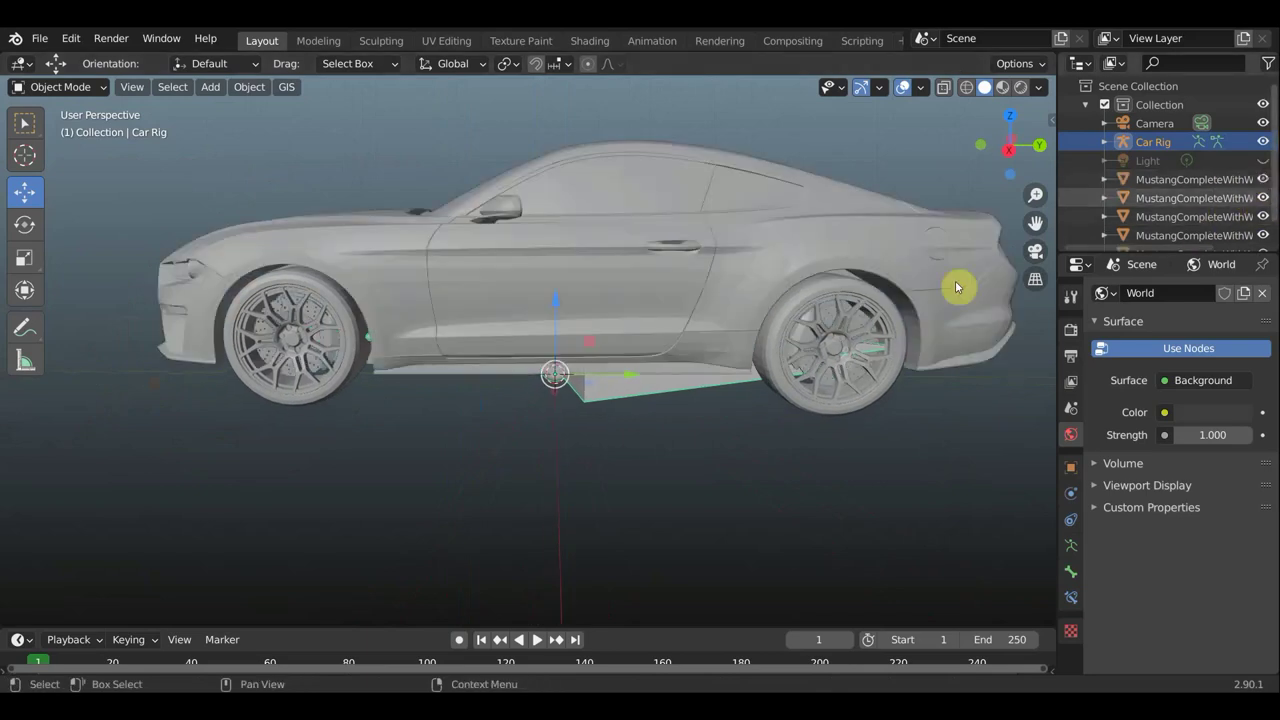
- Bone-parent the Mustang body to the Car Rig's DEF-Body bone via Pose Mode, then return to Object Mode
mouse_move(734, 354)
middle_mouse_down()
mouse_move(748, 350)
mouse_move(654, 294)
middle_mouse_up()
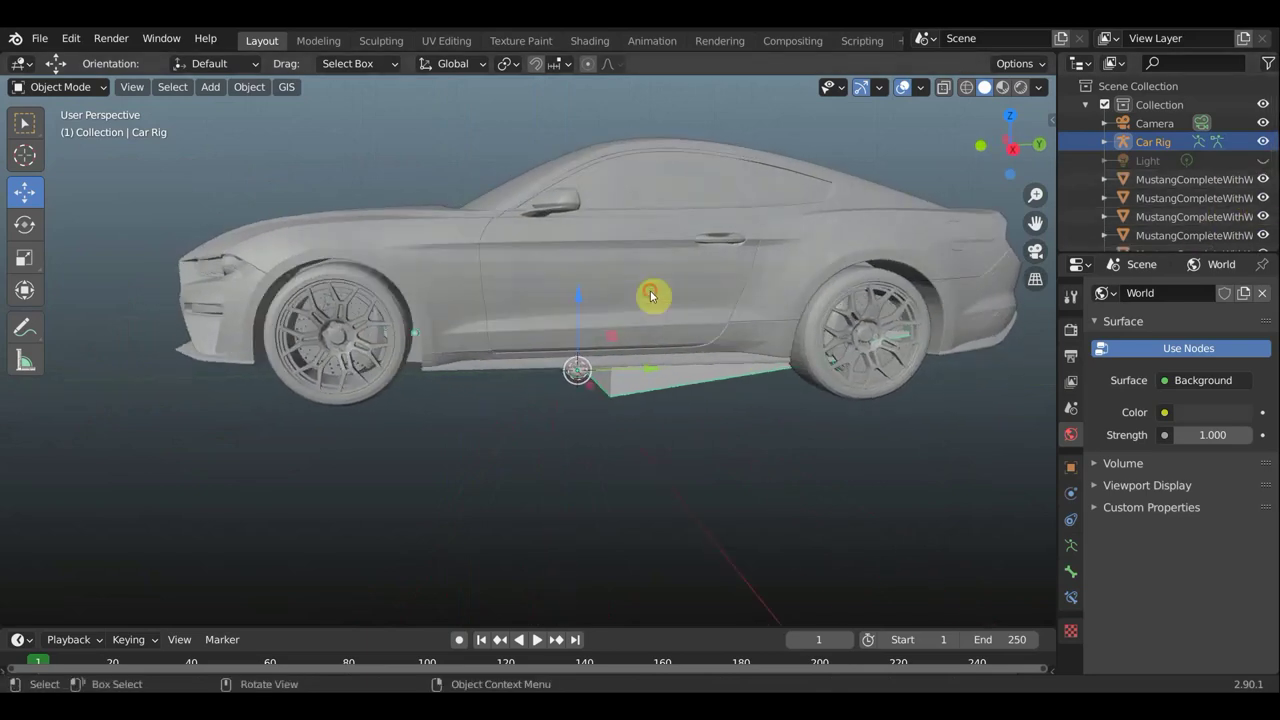
left_click(656, 364)
left_click(631, 390, "shift")
mouse_move(617, 386)
middle_mouse_down()
mouse_move(611, 337)
mouse_move(620, 351)
mouse_move(236, 188)
middle_mouse_up()
left_click(56, 87)
left_click(75, 155)
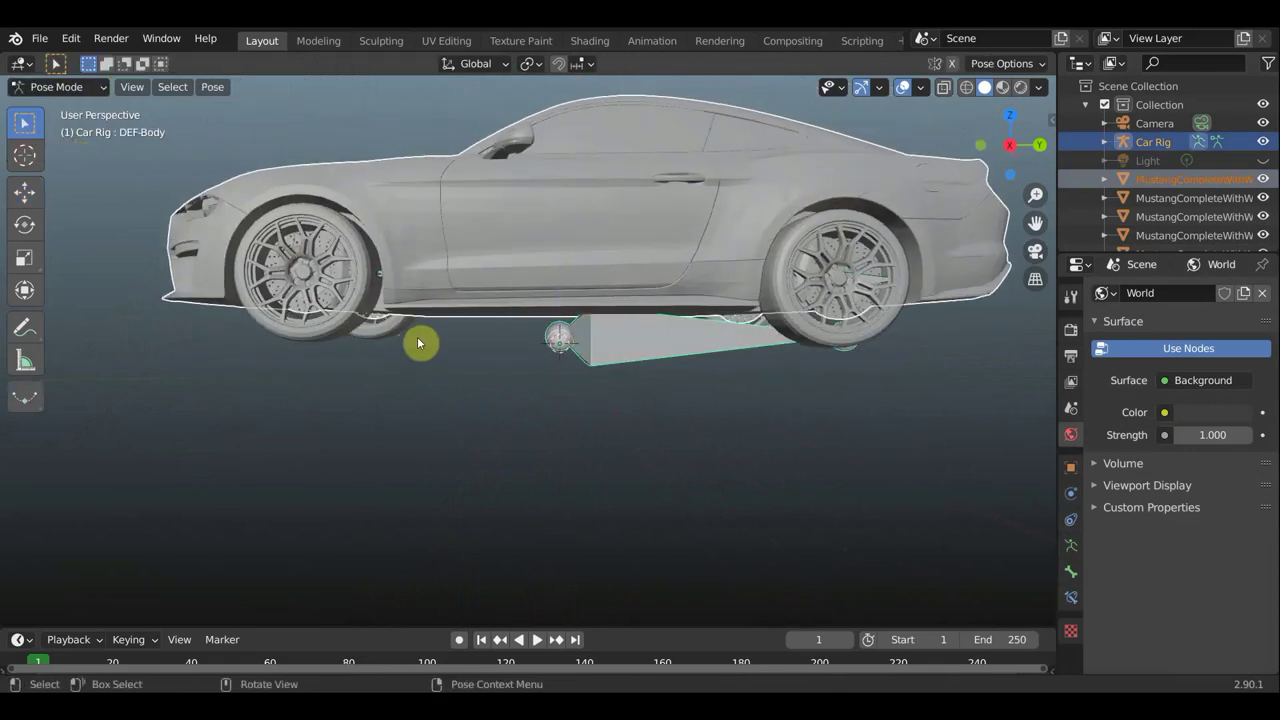
key("ctrl+p")
left_click(656, 355)
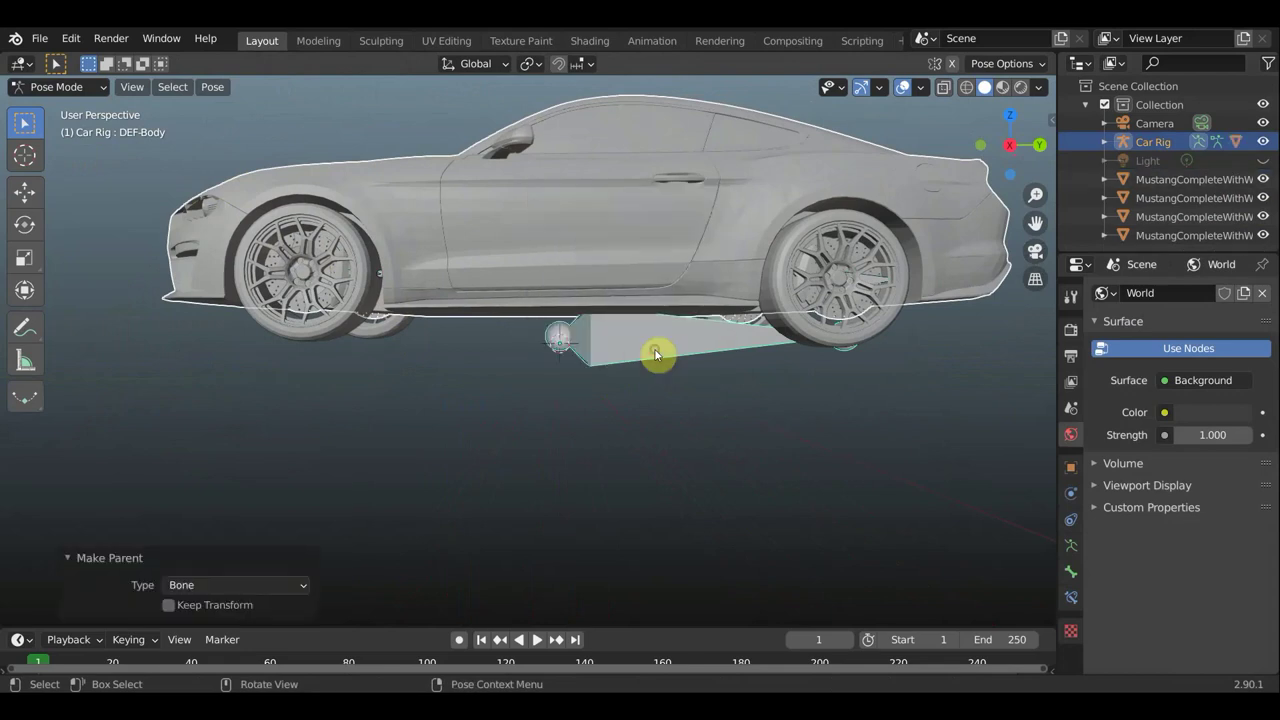
left_click(80, 87)
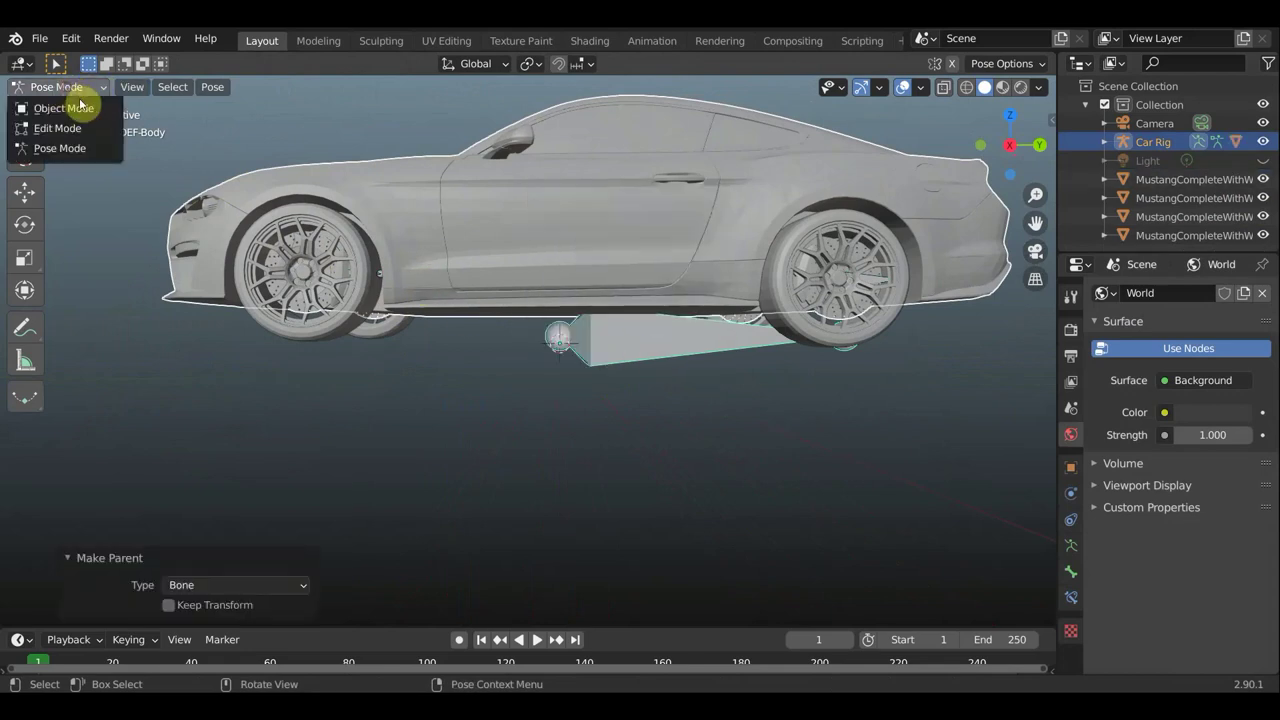
left_click(75, 102)
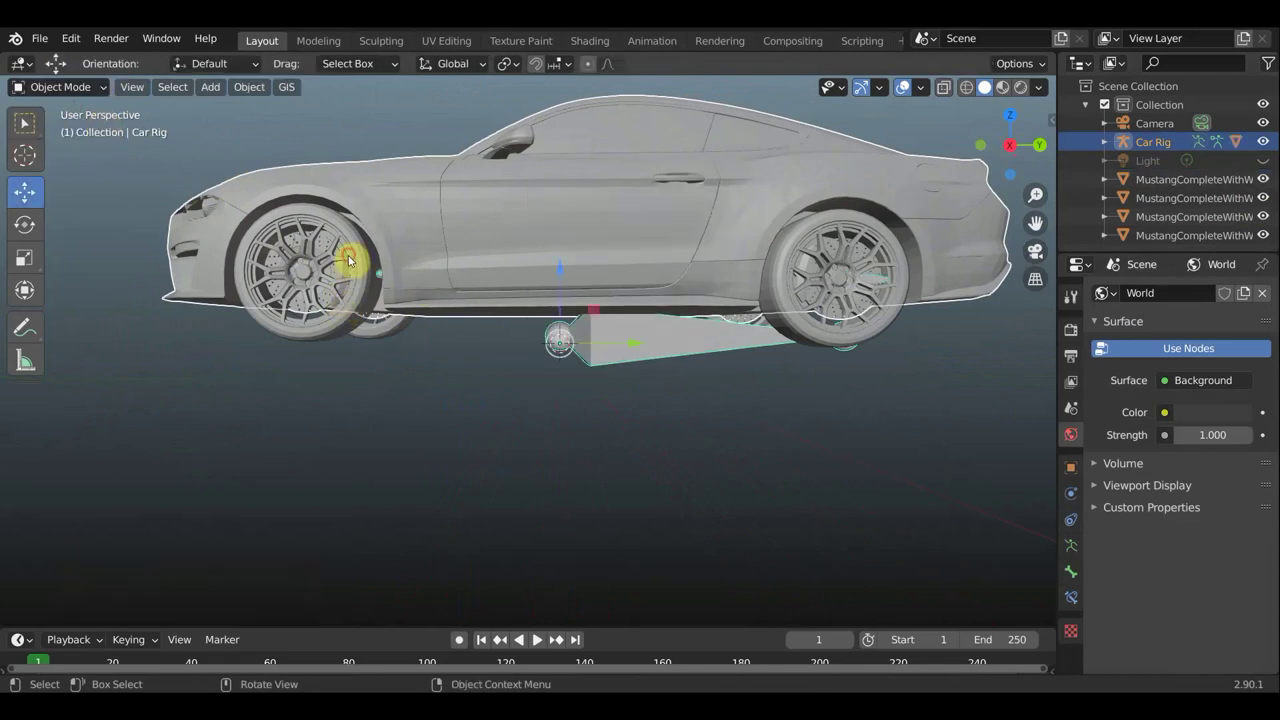
- Select the front wheel and Car Rig, then pick the DEF-Wheel.Ft.L bone in Pose Mode
left_click(349, 260)
middle_click_drag(371, 280, 391, 294)
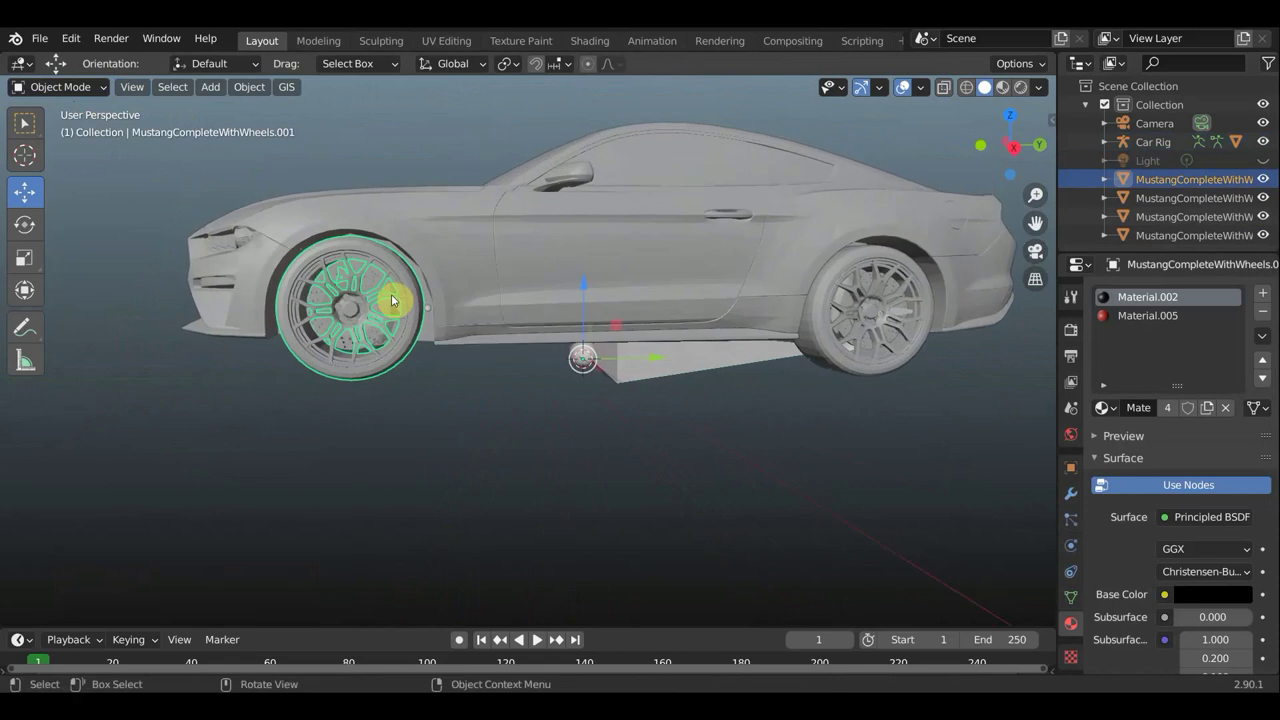
left_click(678, 367, "shift")
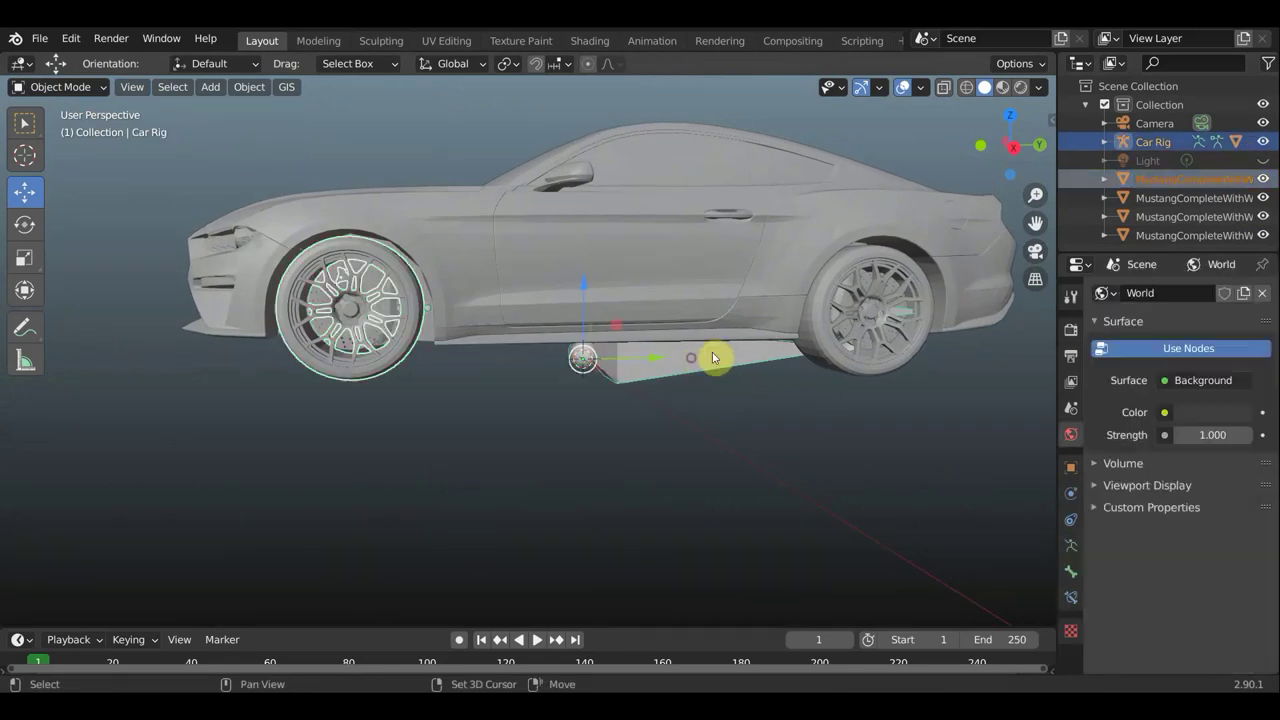
left_click(94, 90)
left_click(65, 150)
scroll(258, 288, "up", 2)
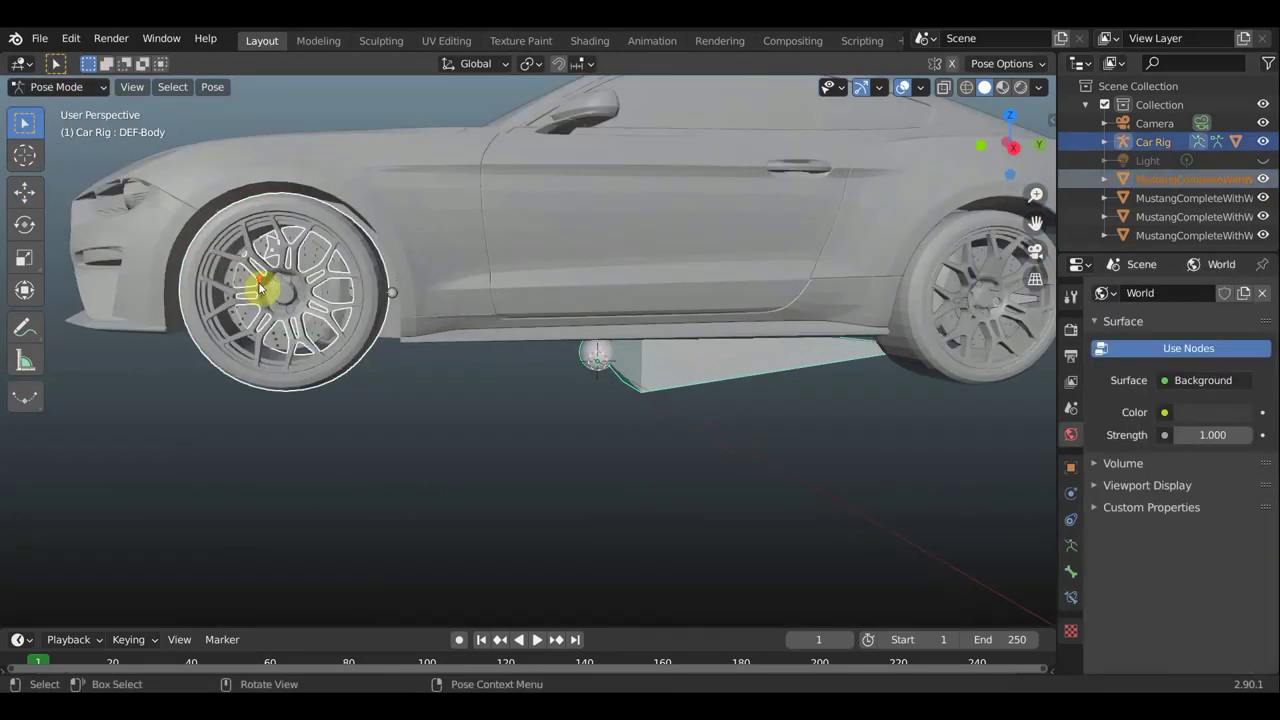
scroll(258, 288, "up", 2)
left_click(334, 270)
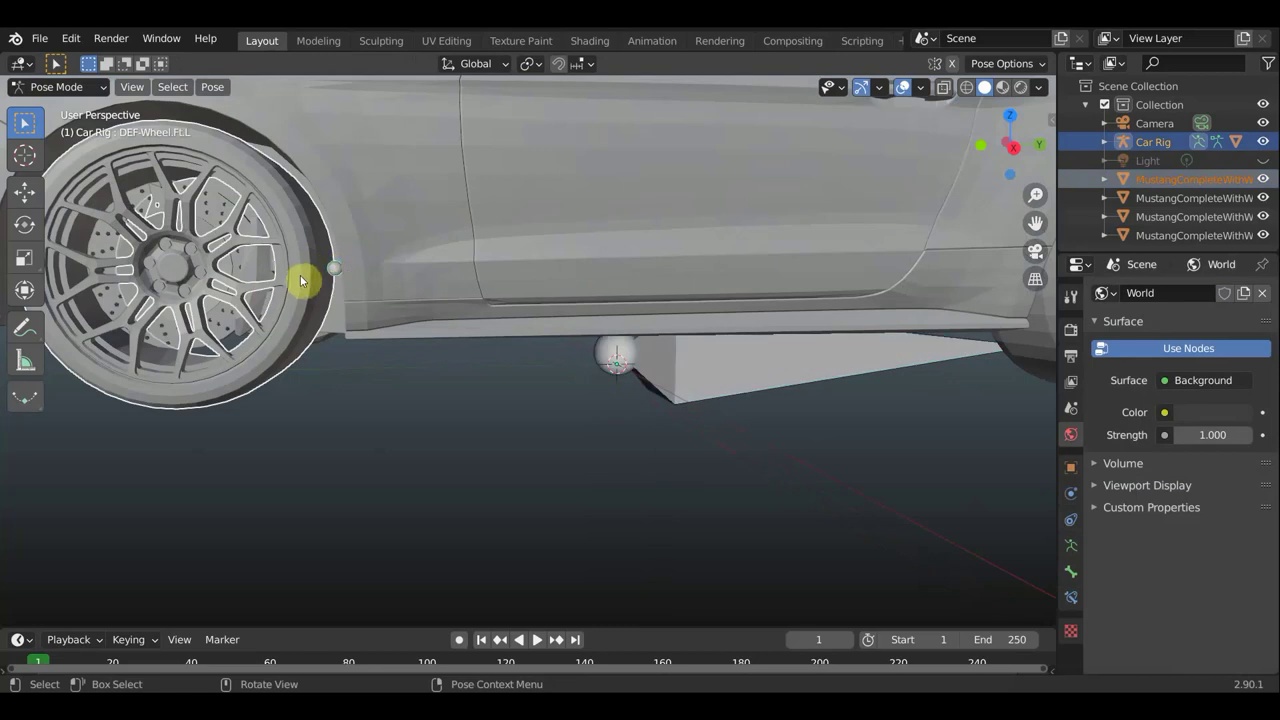
scroll(320, 274, "down", 3)
scroll(394, 357, "down", 1)
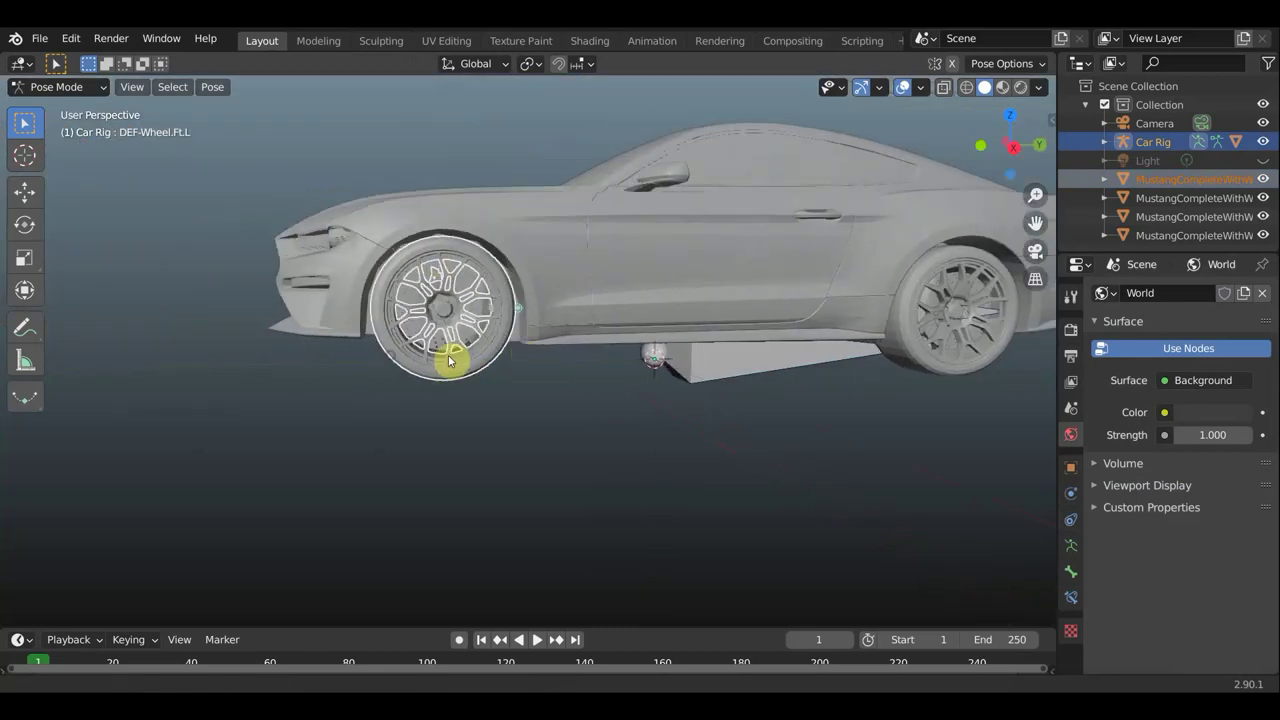
scroll(447, 350, "up", 5)
- In wireframe, bone-parent the front wheel to DEF-Wheel.Ft.L and return to Object Mode
left_click(967, 89)
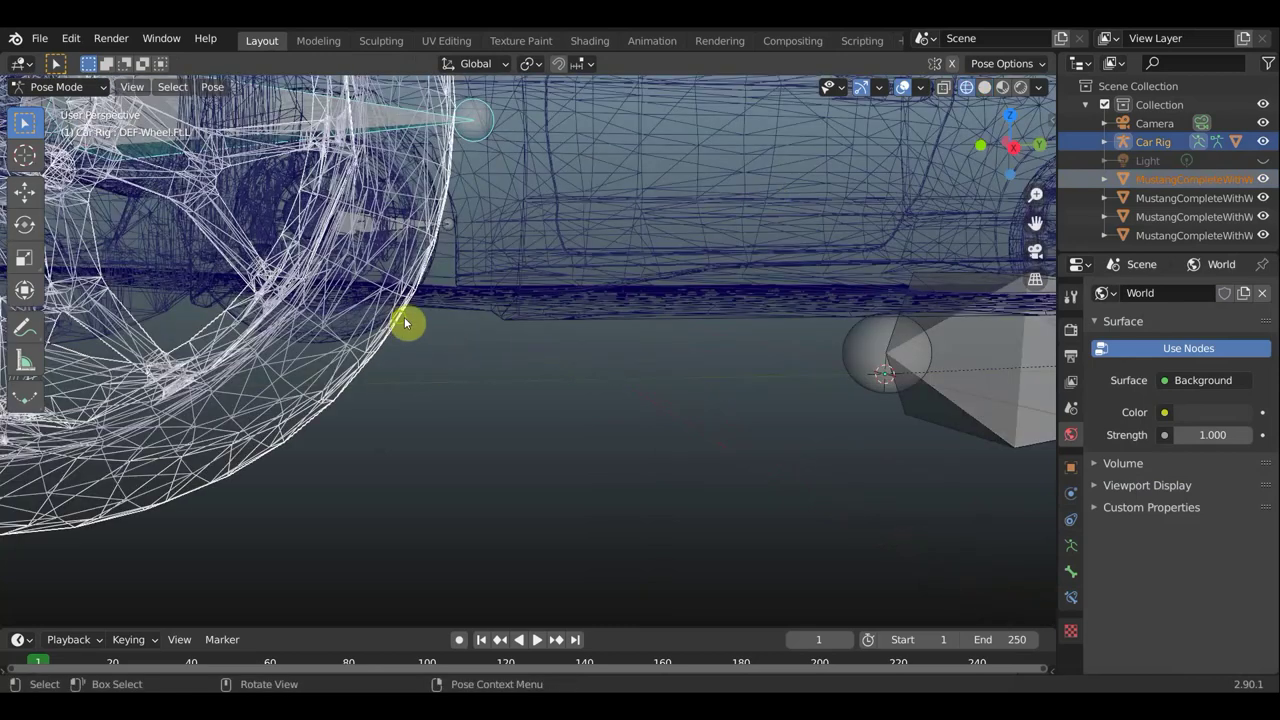
mouse_move(409, 323)
middle_mouse_down()
mouse_move(563, 386)
mouse_move(500, 375)
mouse_move(528, 357)
middle_mouse_up()
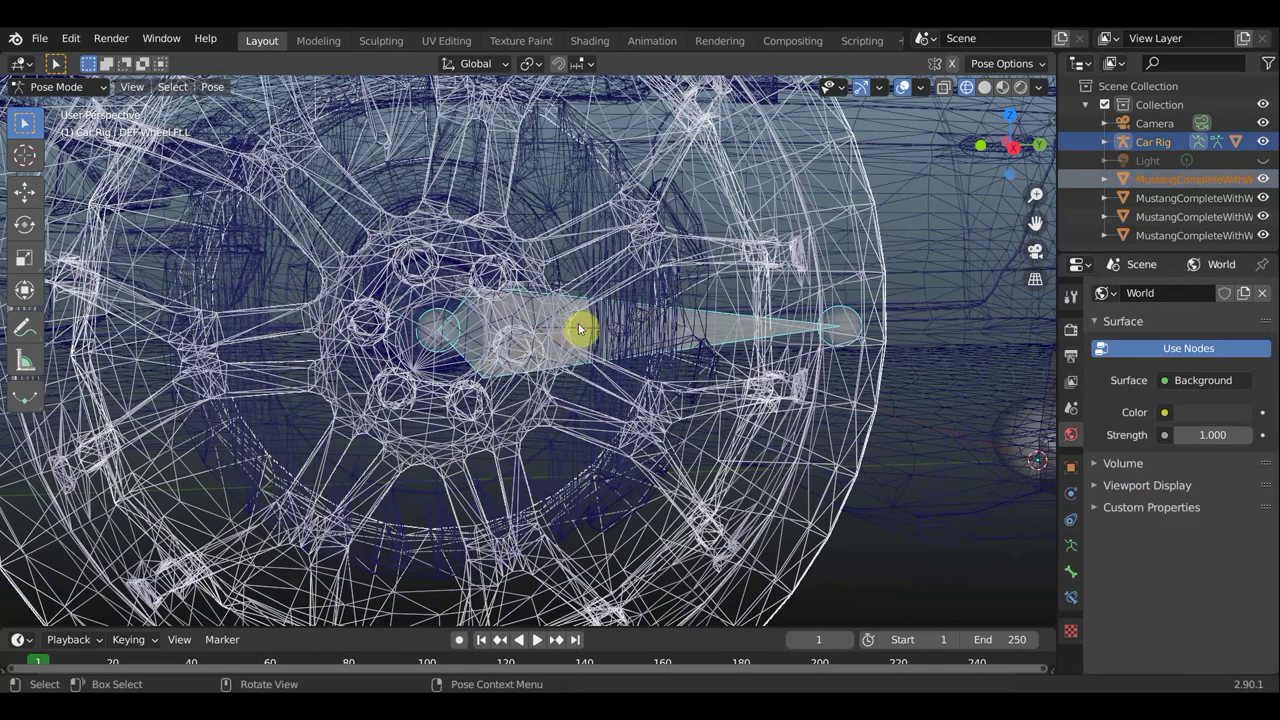
key("ctrl+p")
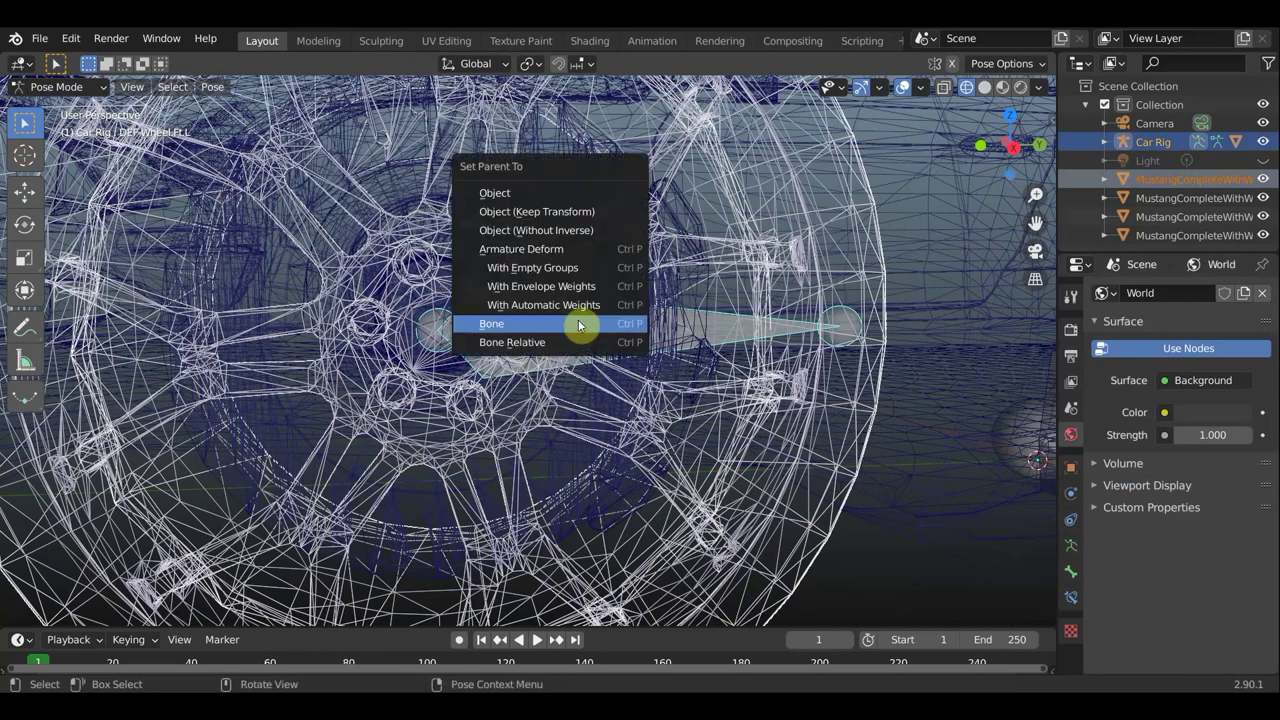
left_click(578, 323)
scroll(489, 303, "down", 10)
mouse_move(505, 340)
middle_mouse_down()
mouse_move(371, 337)
mouse_move(320, 290)
middle_mouse_up()
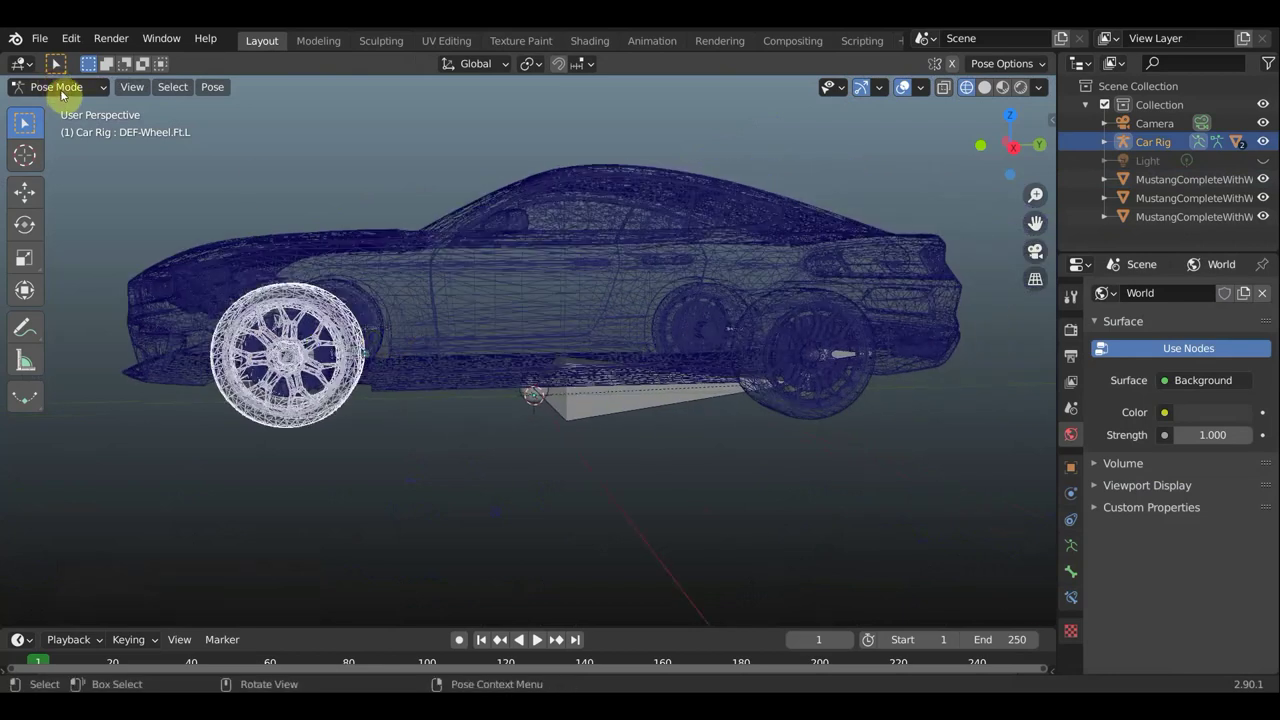
left_click(61, 90)
left_click(55, 106)
middle_click_drag(720, 326, 752, 329)
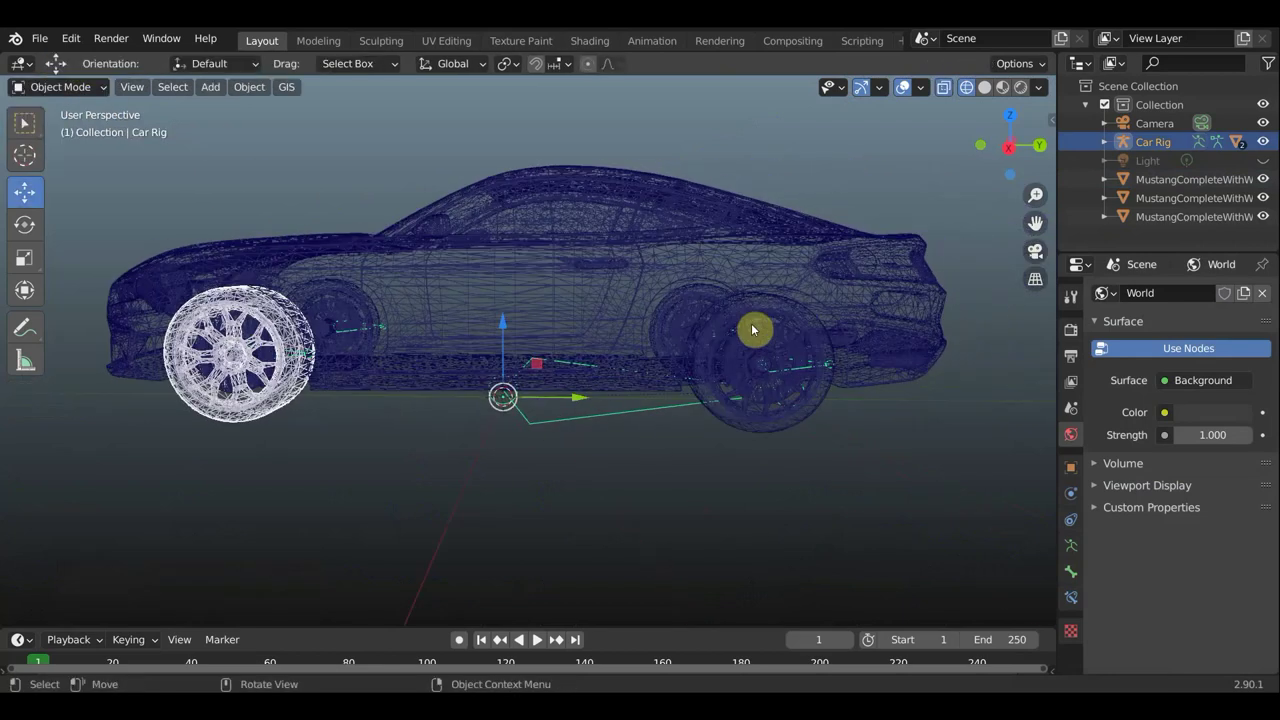
- Bone-parent the first rear wheel mesh to DEF-Wheel.Bk.L, then return to Object Mode
left_click(757, 333)
left_click(789, 333)
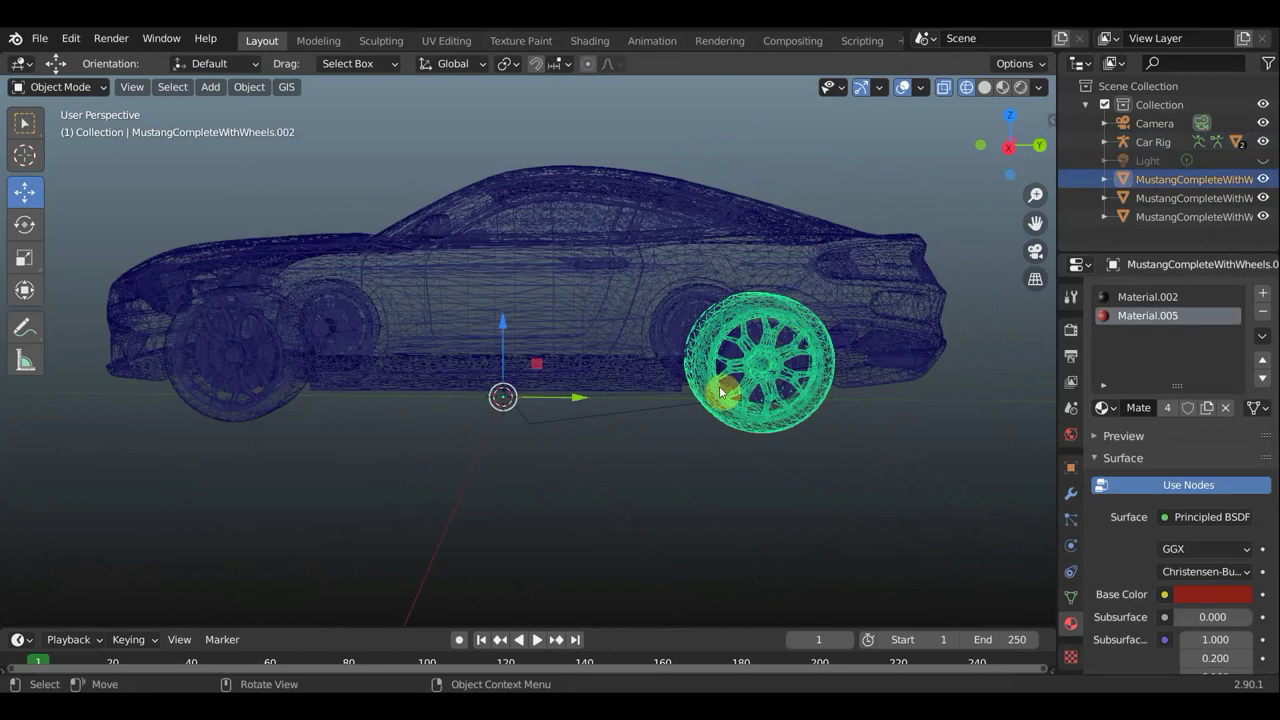
left_click(501, 377, "shift")
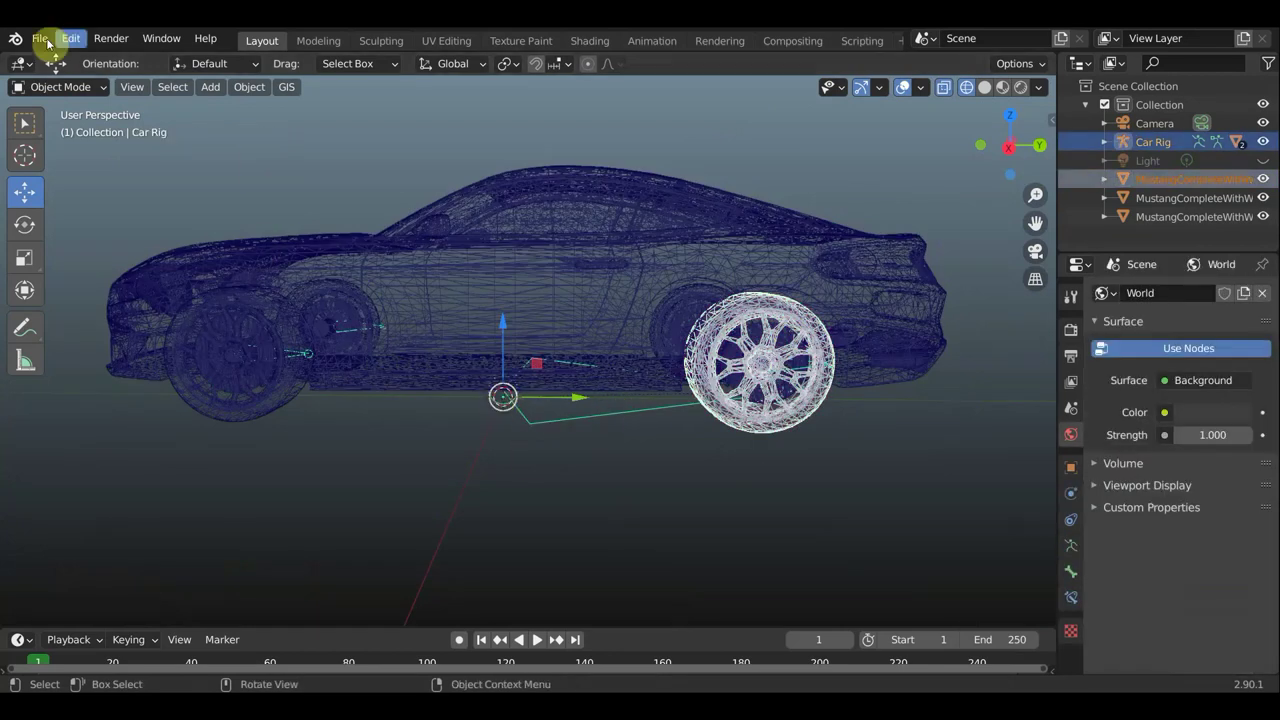
left_click(80, 87)
key("Return")
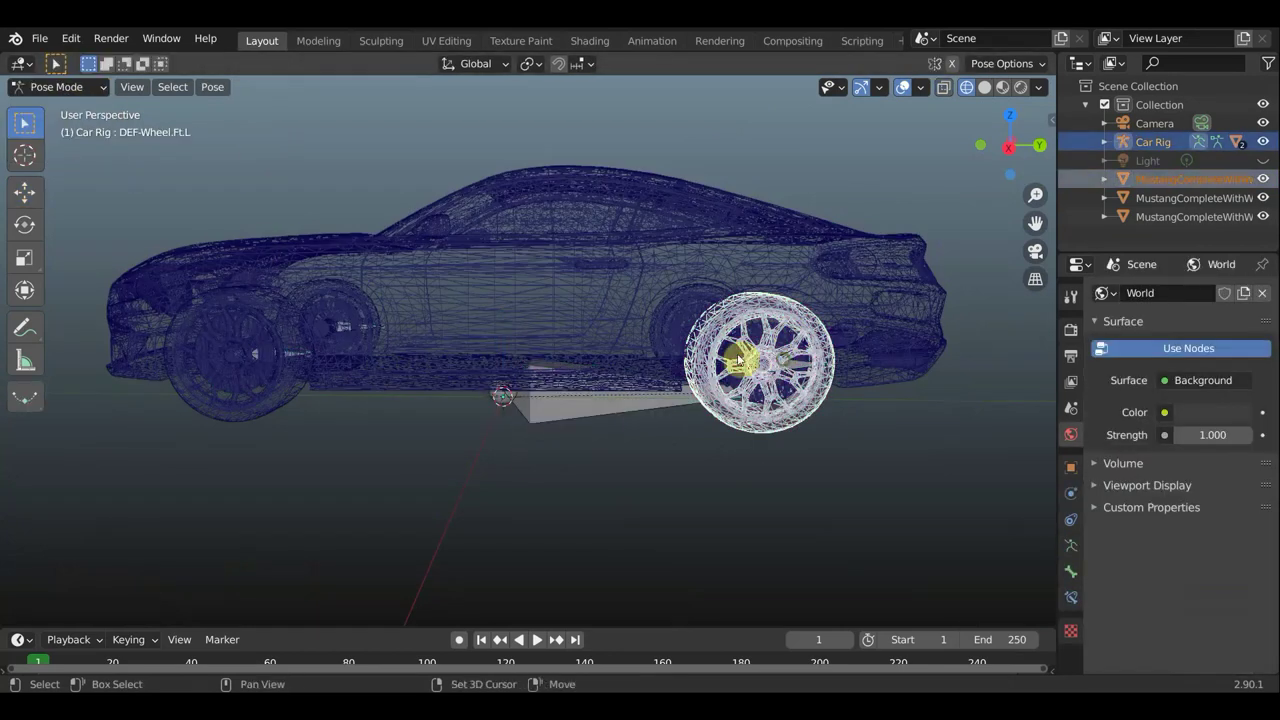
scroll(620, 335, "up", 6)
left_click(621, 218)
key("ctrl+p")
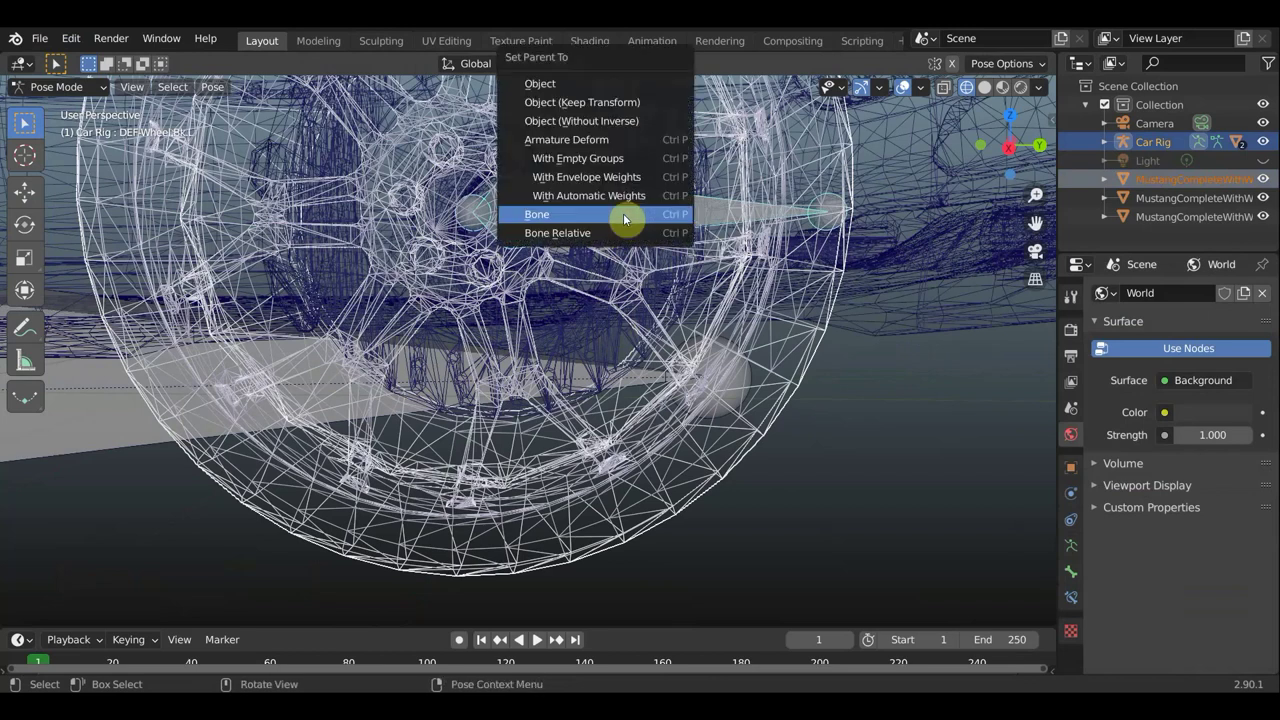
left_click(624, 216)
scroll(611, 193, "down", 8)
mouse_move(644, 177)
middle_mouse_down()
mouse_move(406, 206)
mouse_move(209, 203)
middle_mouse_up()
mouse_move(578, 283)
middle_mouse_down("shift")
mouse_move(628, 283)
mouse_move(317, 197)
middle_mouse_up("shift")
left_click(60, 87)
left_click(72, 103)
- Select the other rear wheel with the Car Rig active and enter Pose Mode
scroll(274, 243, "up", 3)
scroll(340, 303, "up", 2)
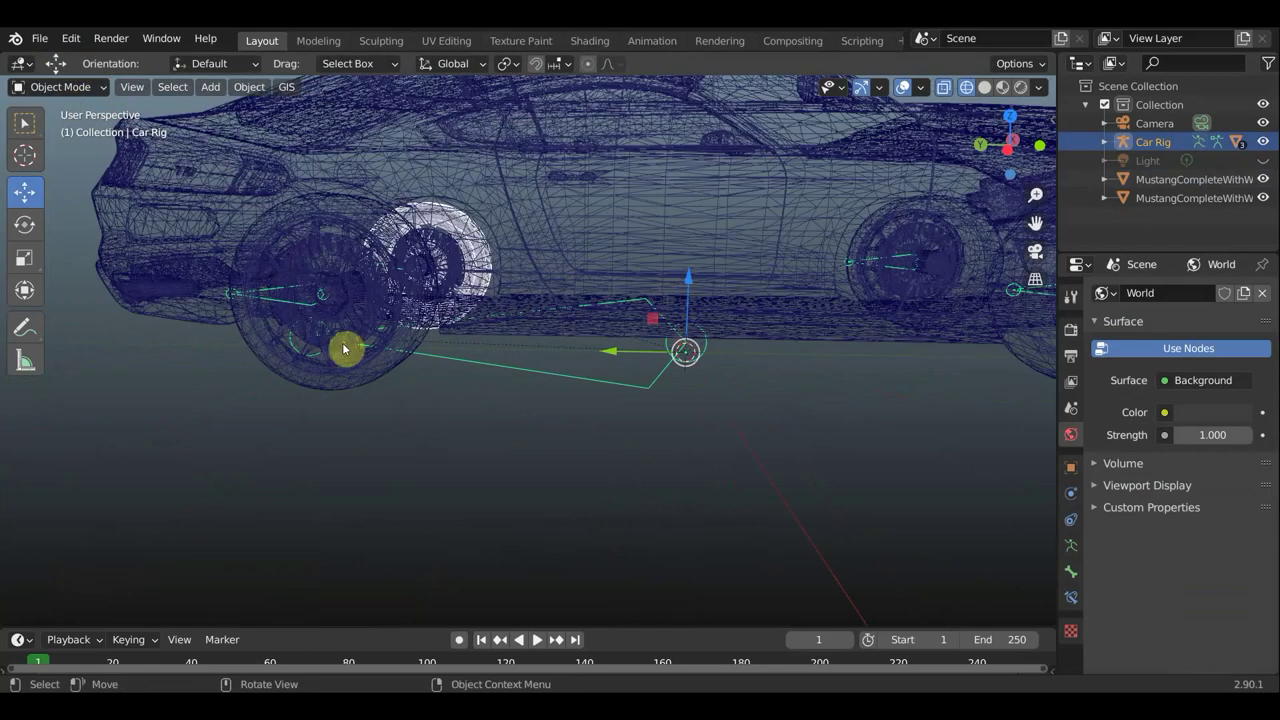
left_click(374, 371)
mouse_move(374, 371)
middle_mouse_down()
mouse_move(457, 353)
mouse_move(531, 374)
middle_mouse_up()
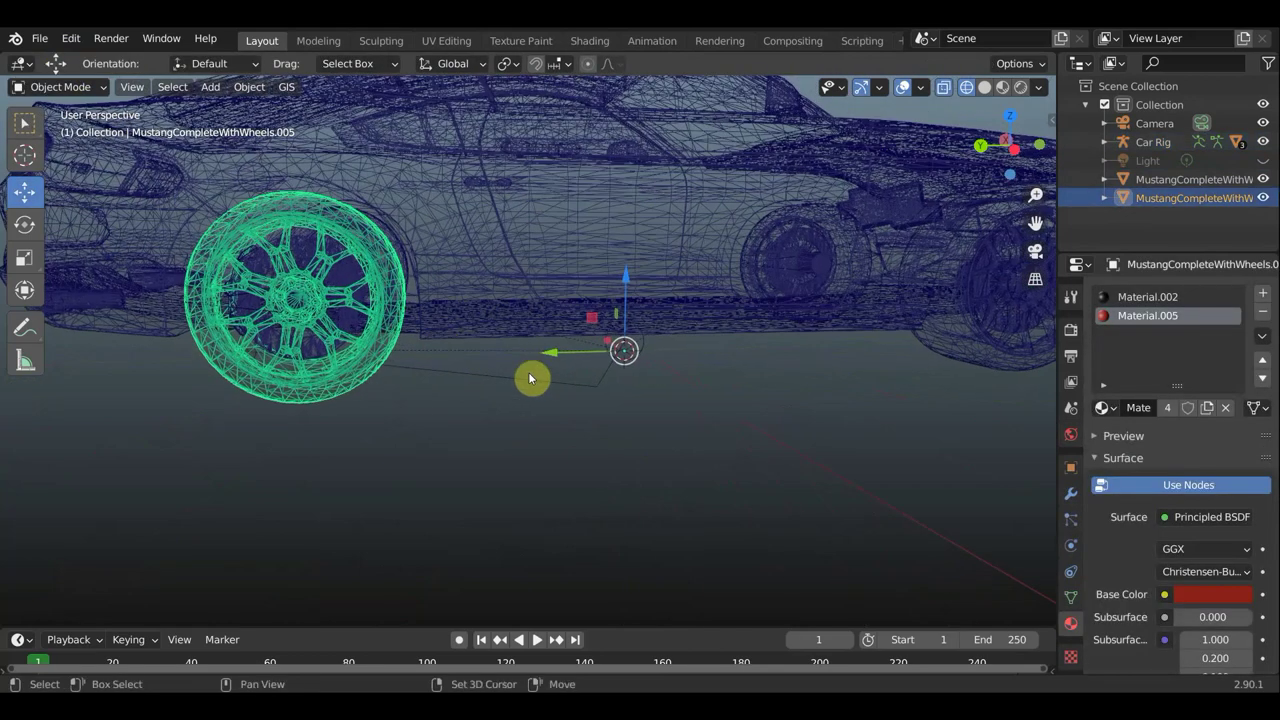
left_click(503, 371, "shift")
left_click(75, 89)
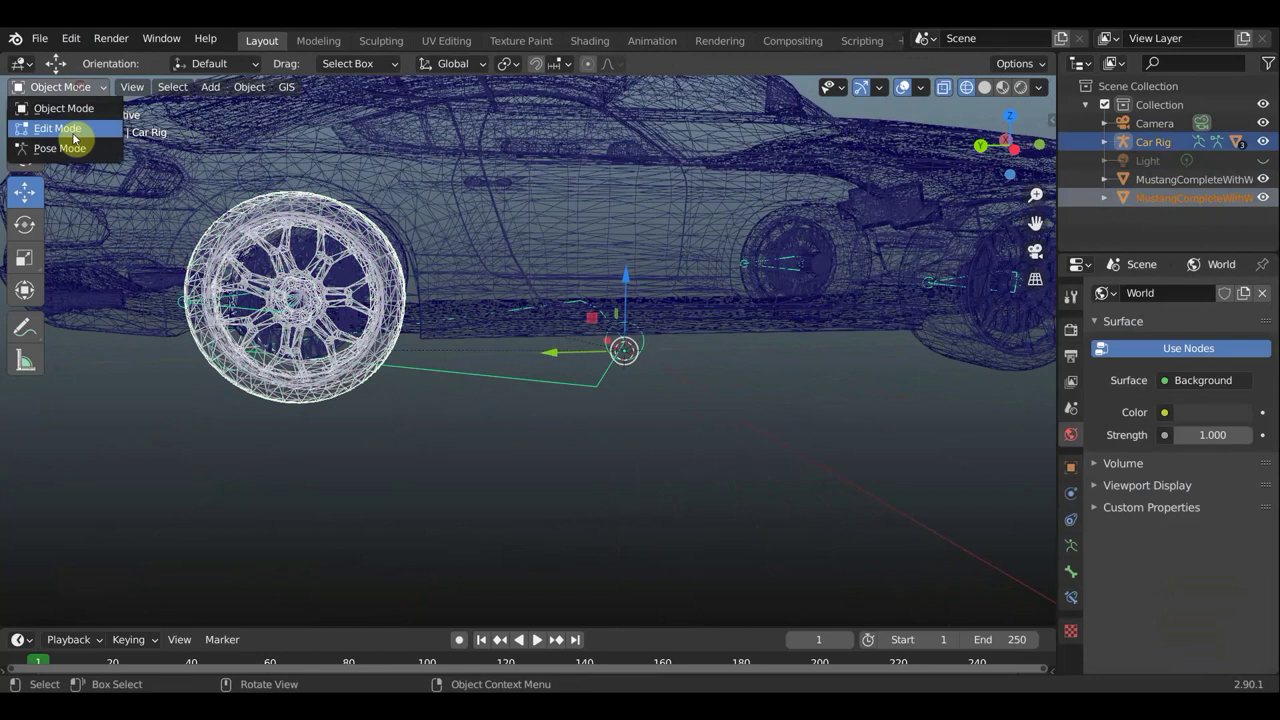
left_click(75, 153)
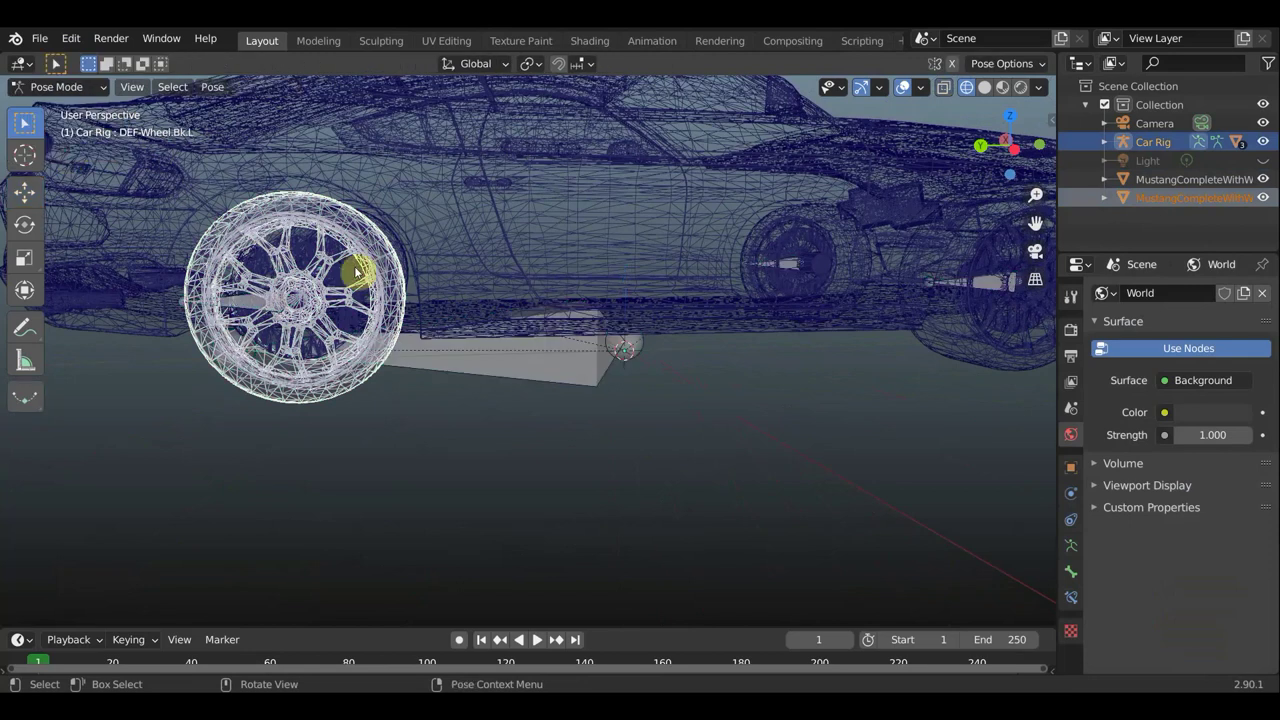
- Bone-parent that wheel to the rear-right wheel bone and return to Object Mode
left_click(262, 308)
middle_click_drag(400, 288, 563, 300, "shift")
scroll(542, 316, "up", 3)
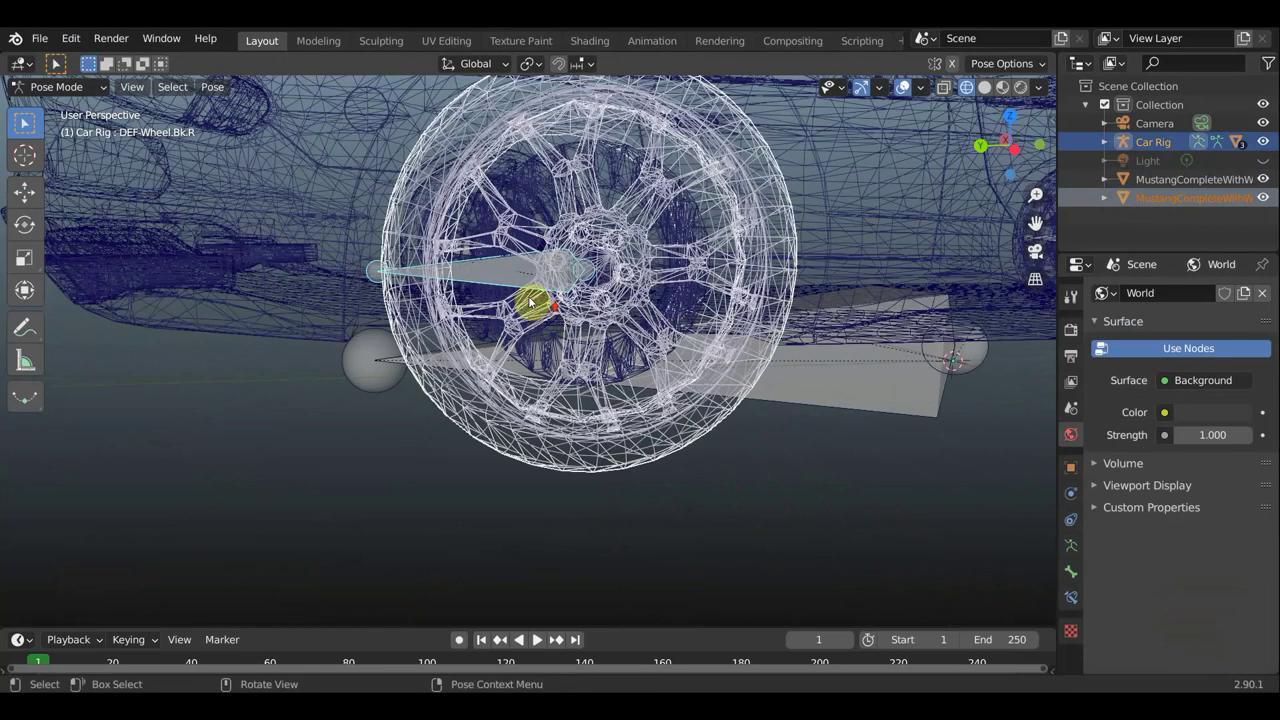
middle_click_drag(542, 273, 531, 274)
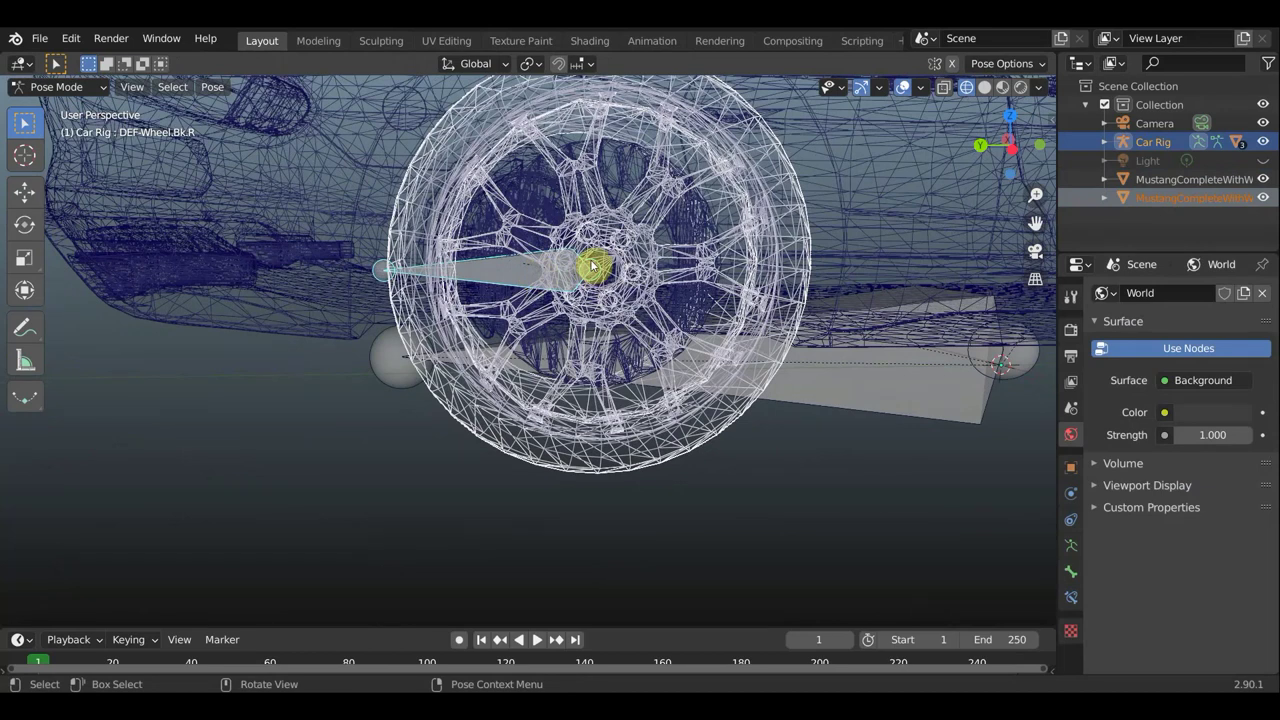
key("ctrl+p")
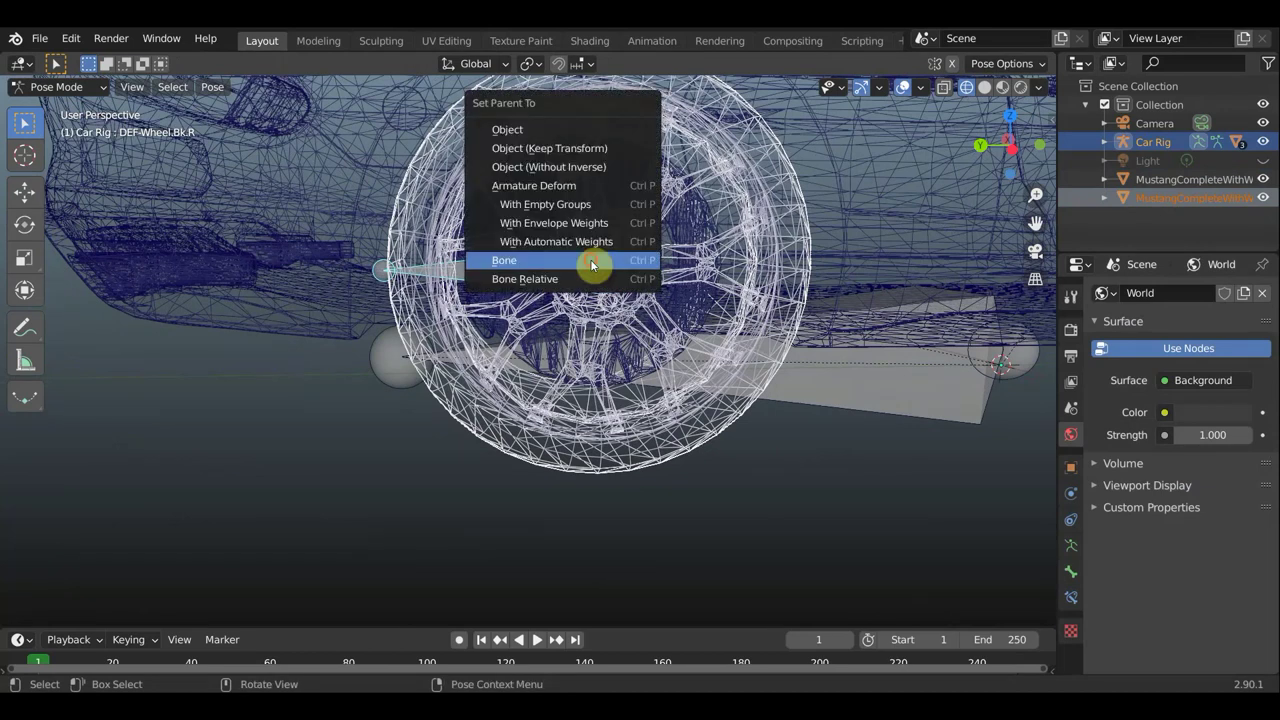
left_click(592, 263)
middle_click_drag(697, 289, 450, 258, "shift")
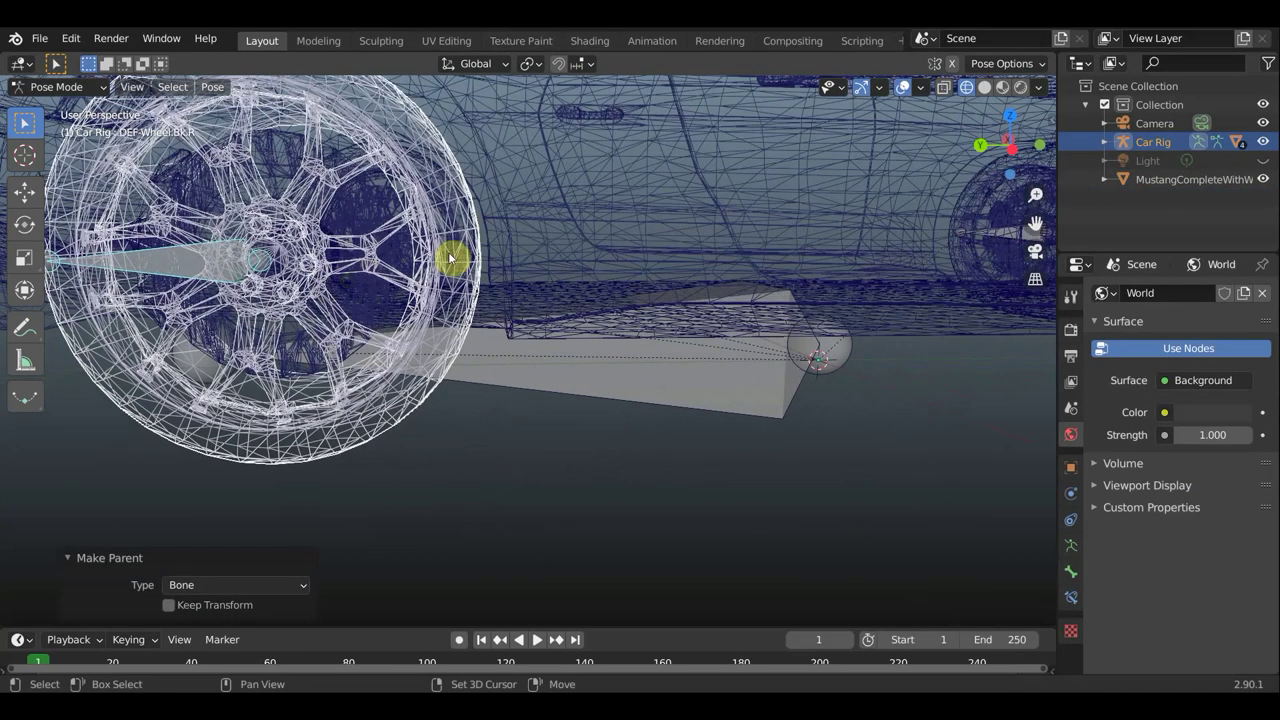
scroll(450, 258, "down", 5)
mouse_move(537, 323)
middle_mouse_down()
mouse_move(214, 323)
mouse_move(640, 350)
middle_mouse_up()
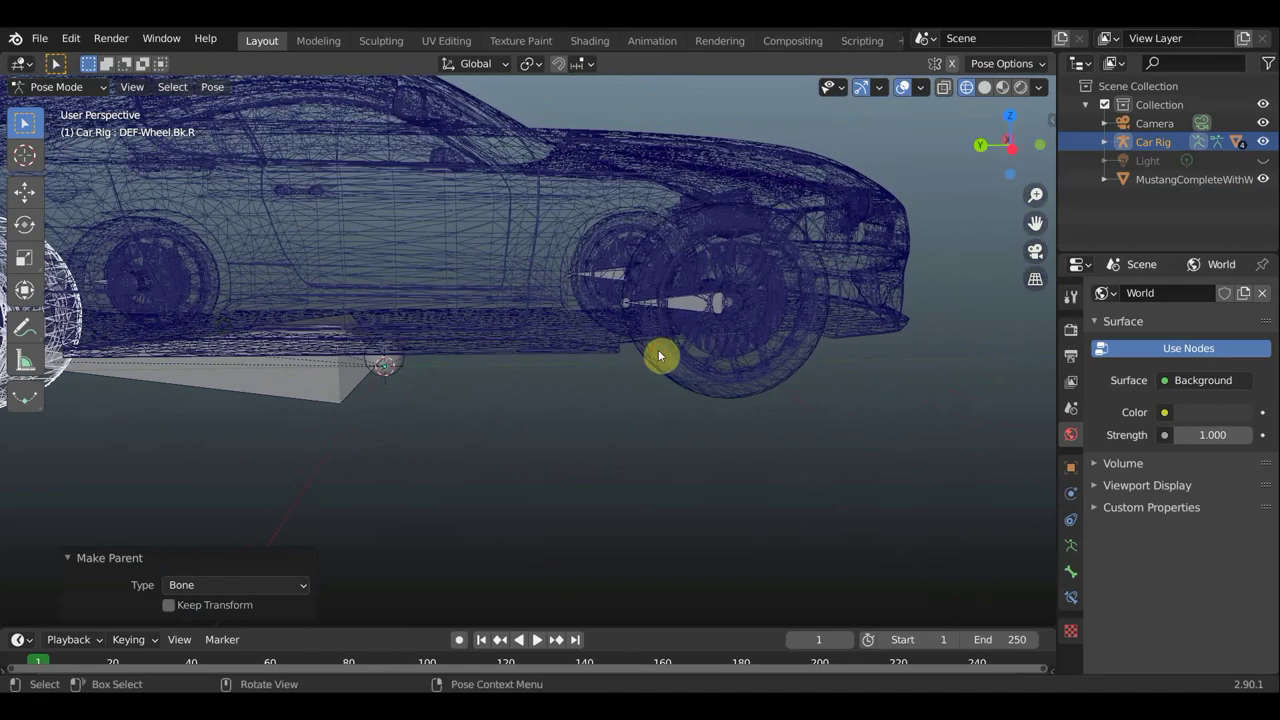
left_click(74, 87)
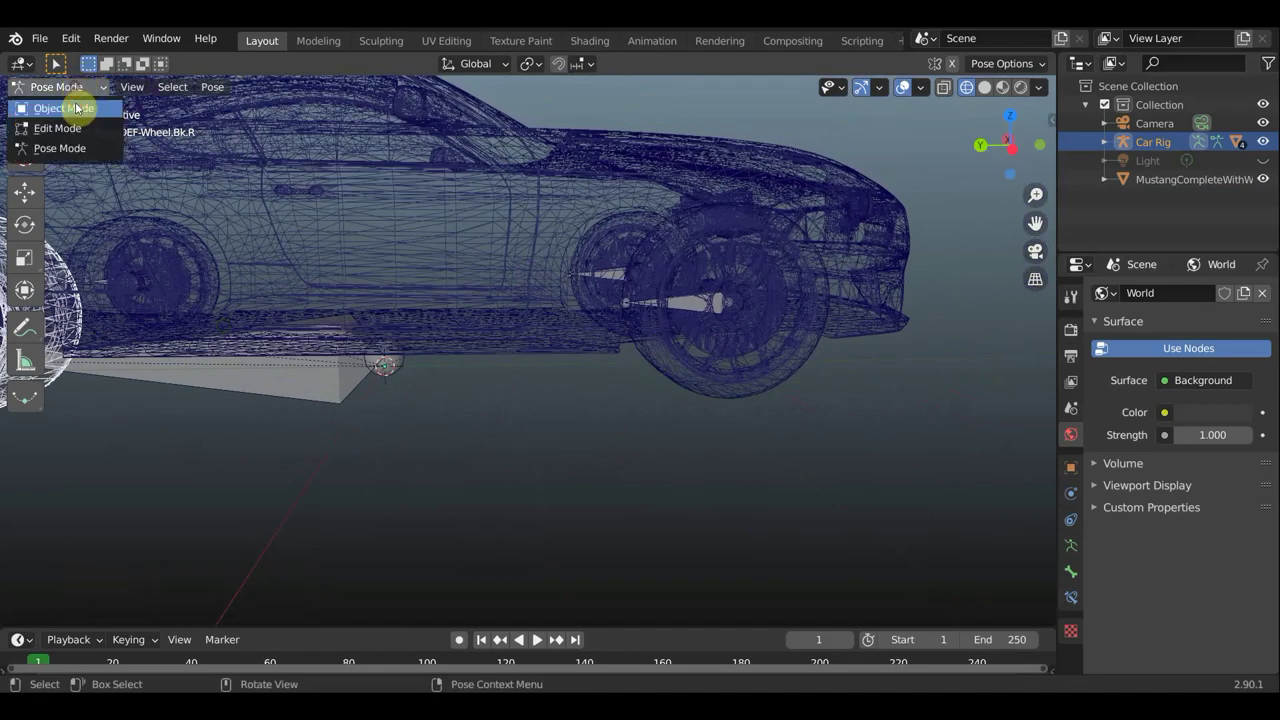
left_click(76, 108)
- Bone-parent the front-right wheel to DEF-Wheel.Ft.R and return to Object Mode
left_click(660, 341)
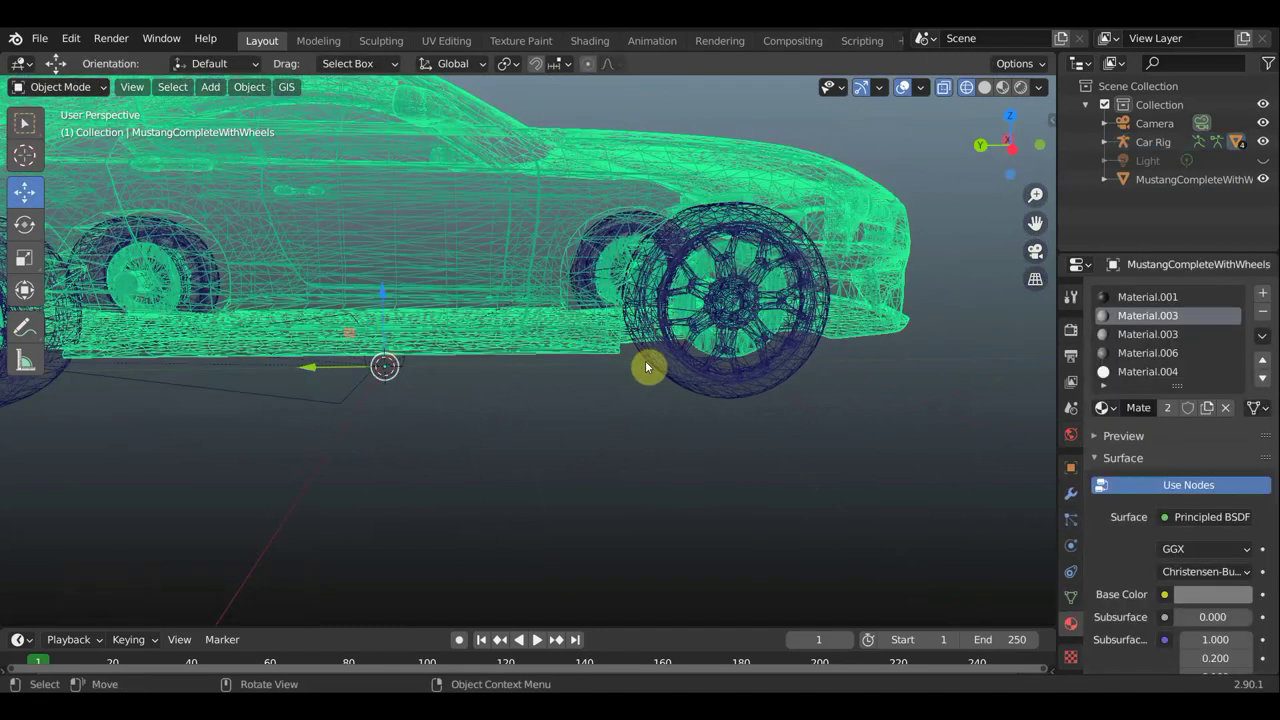
left_click(671, 378)
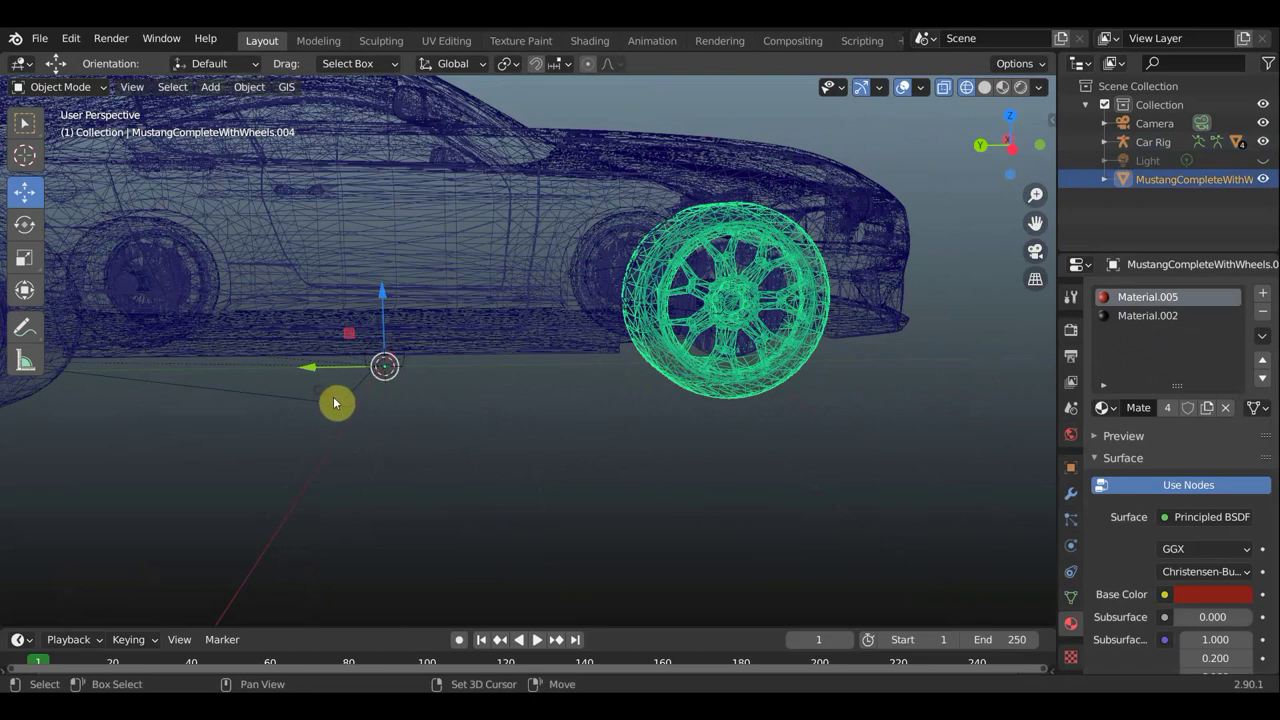
left_click(336, 407)
left_click(60, 87)
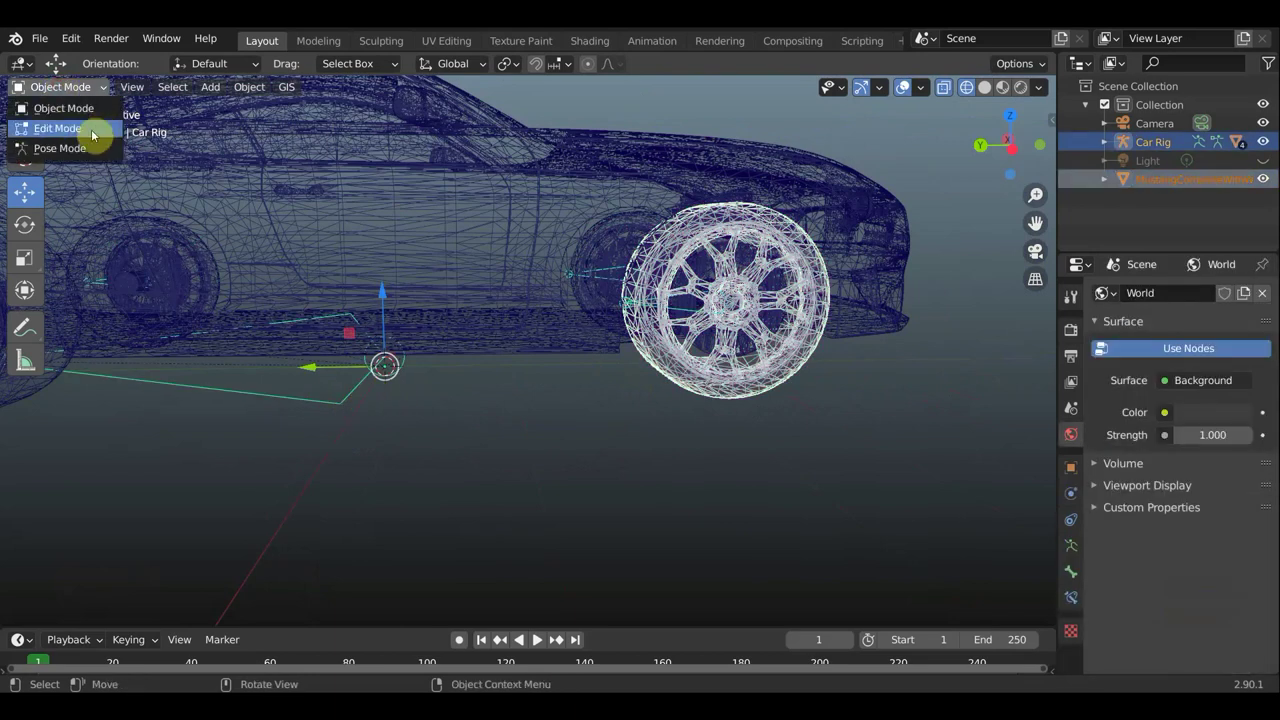
left_click(74, 149)
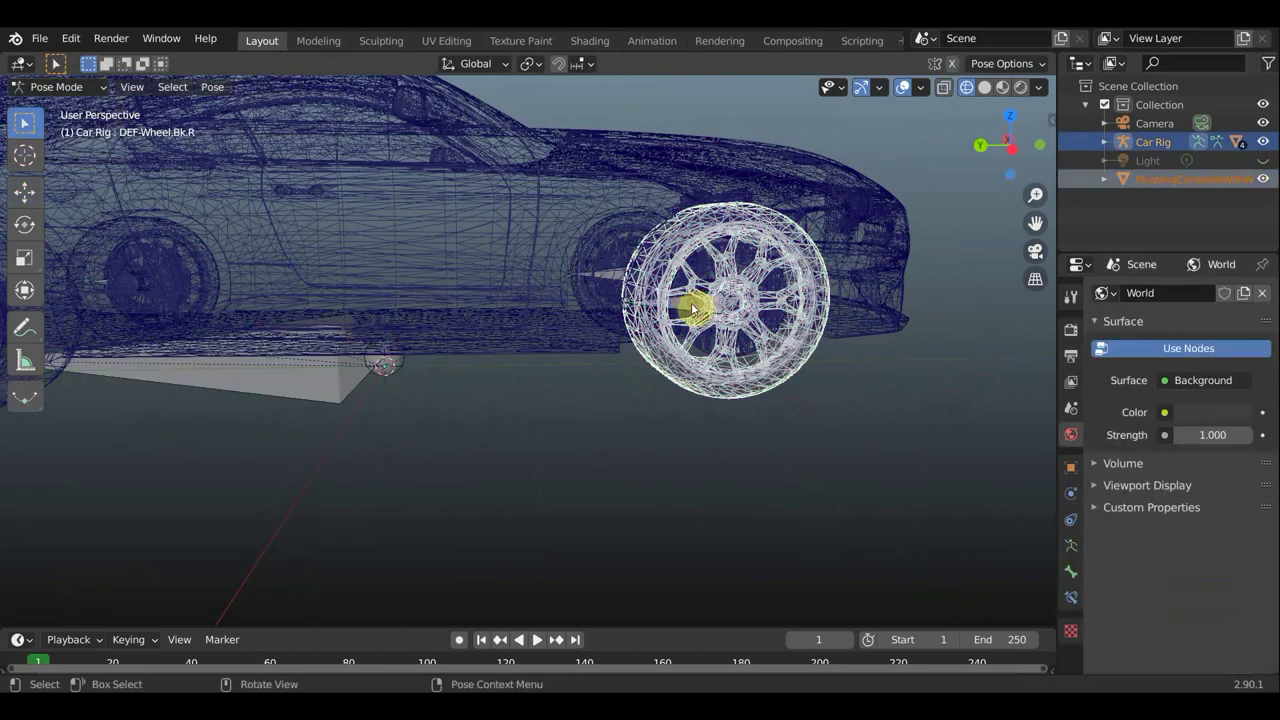
key("ctrl+p")
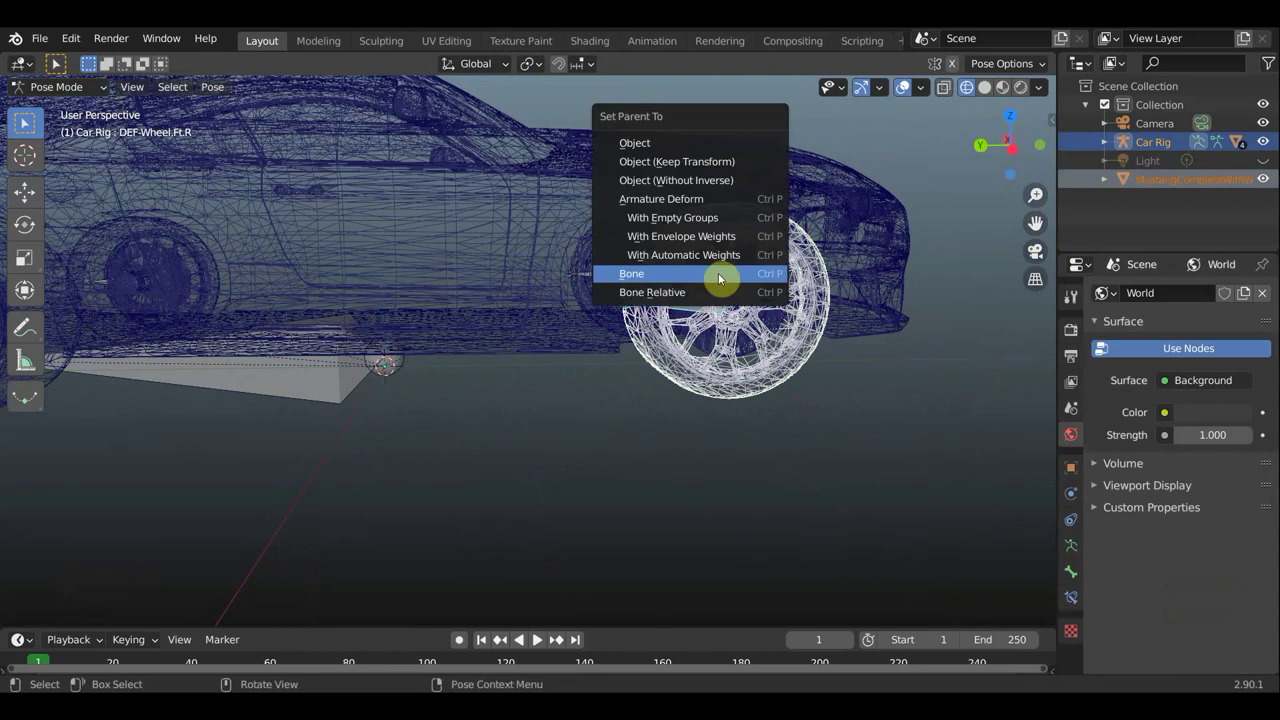
left_click(718, 273)
mouse_move(718, 273)
middle_mouse_down()
mouse_move(408, 300)
mouse_move(234, 280)
middle_mouse_up()
left_click(85, 87)
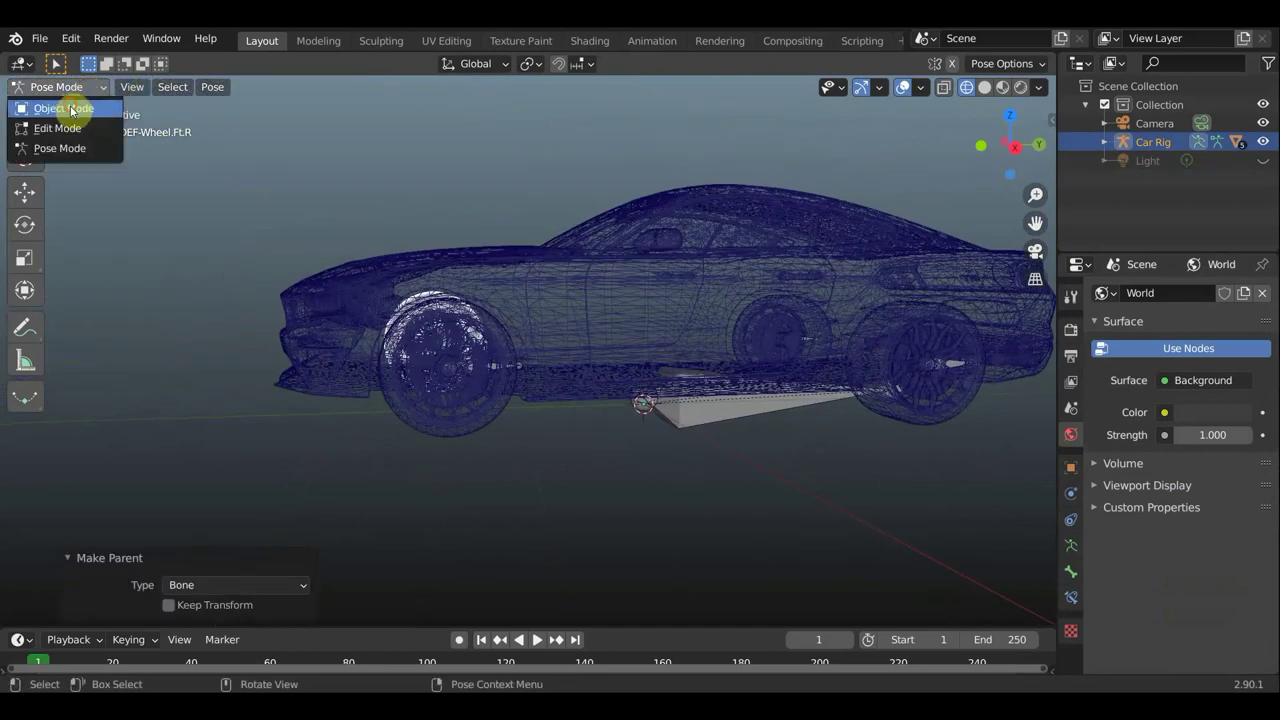
left_click(71, 108)
middle_click_drag(329, 243, 96, 98)
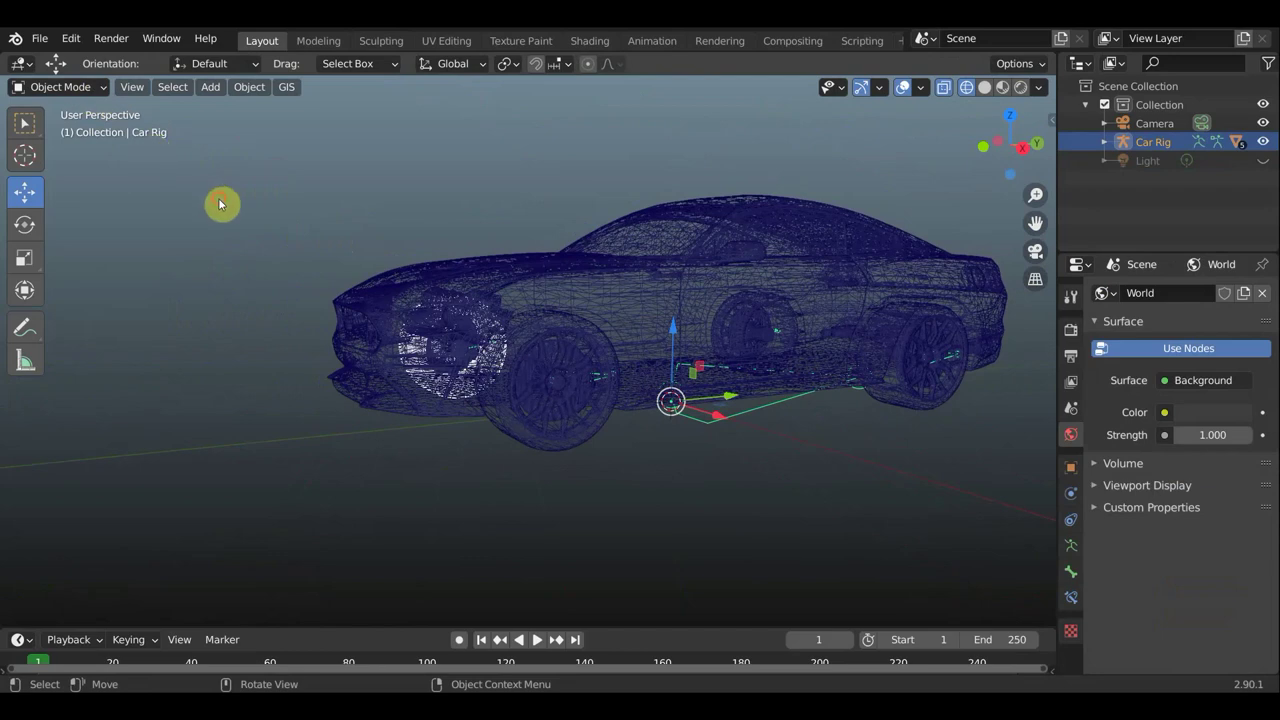
- Box-select the Car Rig bones in Pose Mode and click Generate in the Rigacar sidebar tab
left_click(213, 201)
left_click(57, 87)
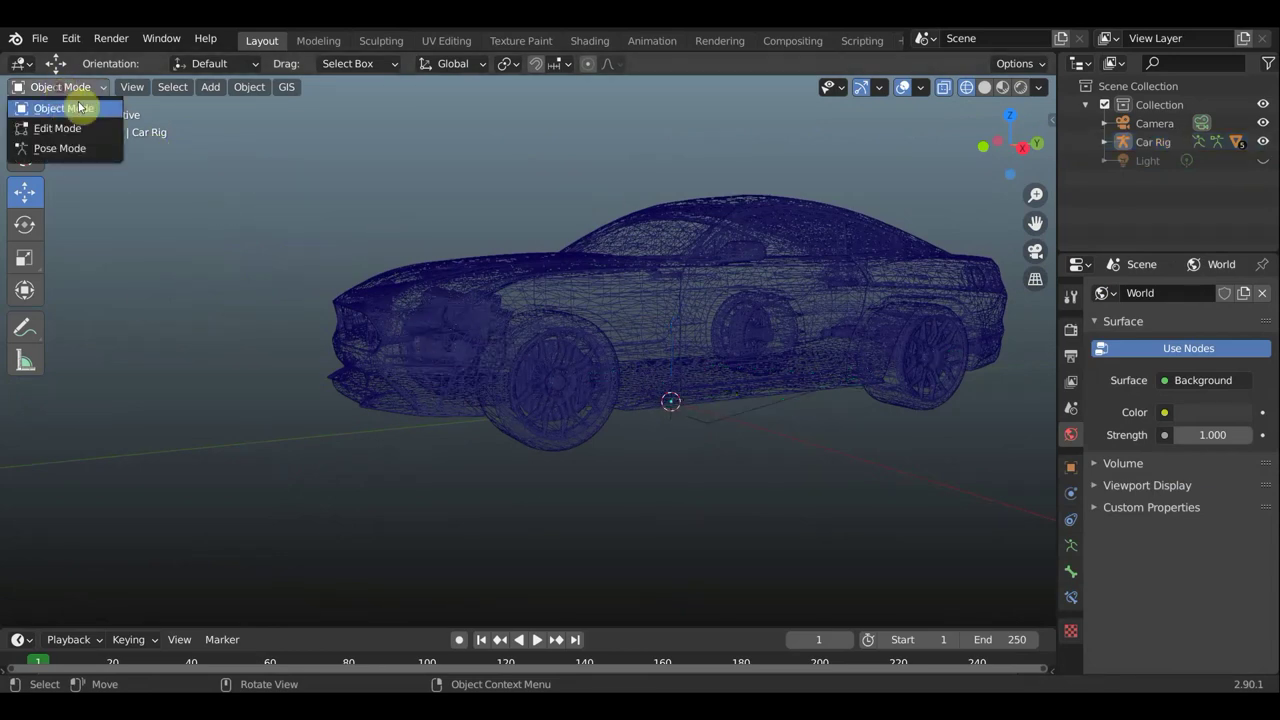
left_click(71, 148)
scroll(477, 234, "down", 2)
scroll(417, 234, "down", 2)
scroll(417, 234, "down", 2)
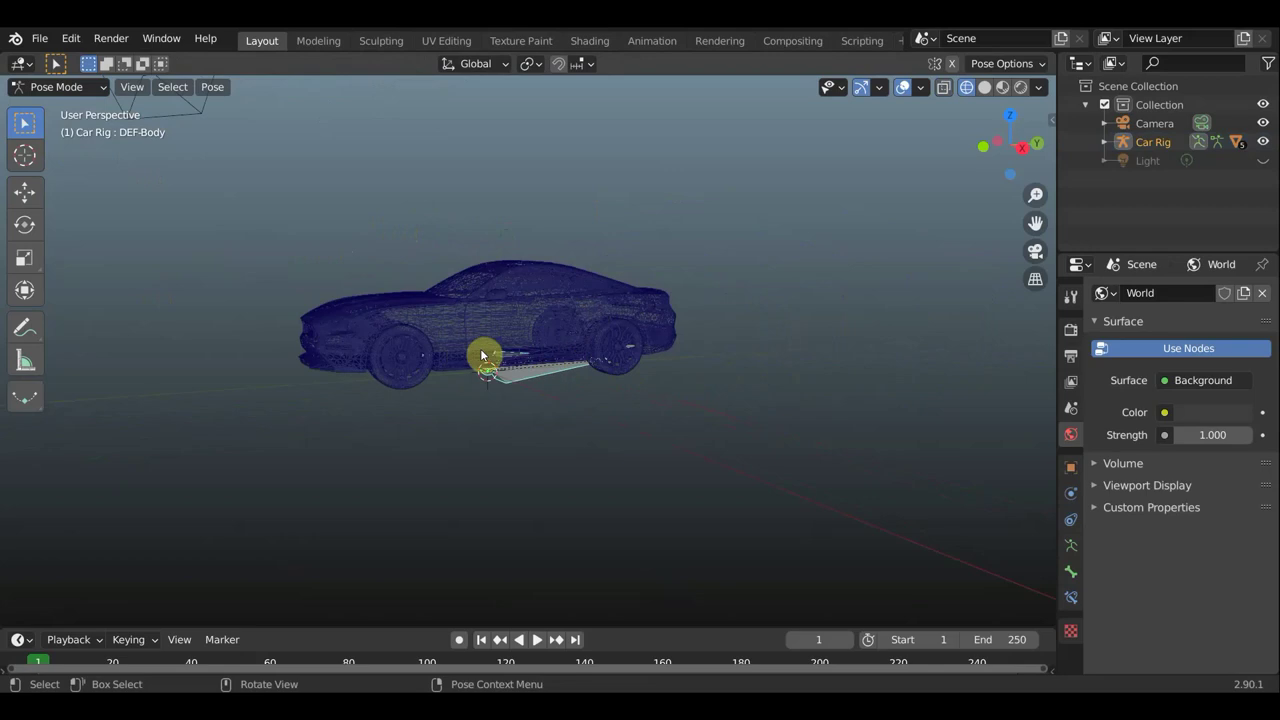
left_click_drag(708, 446, 184, 222)
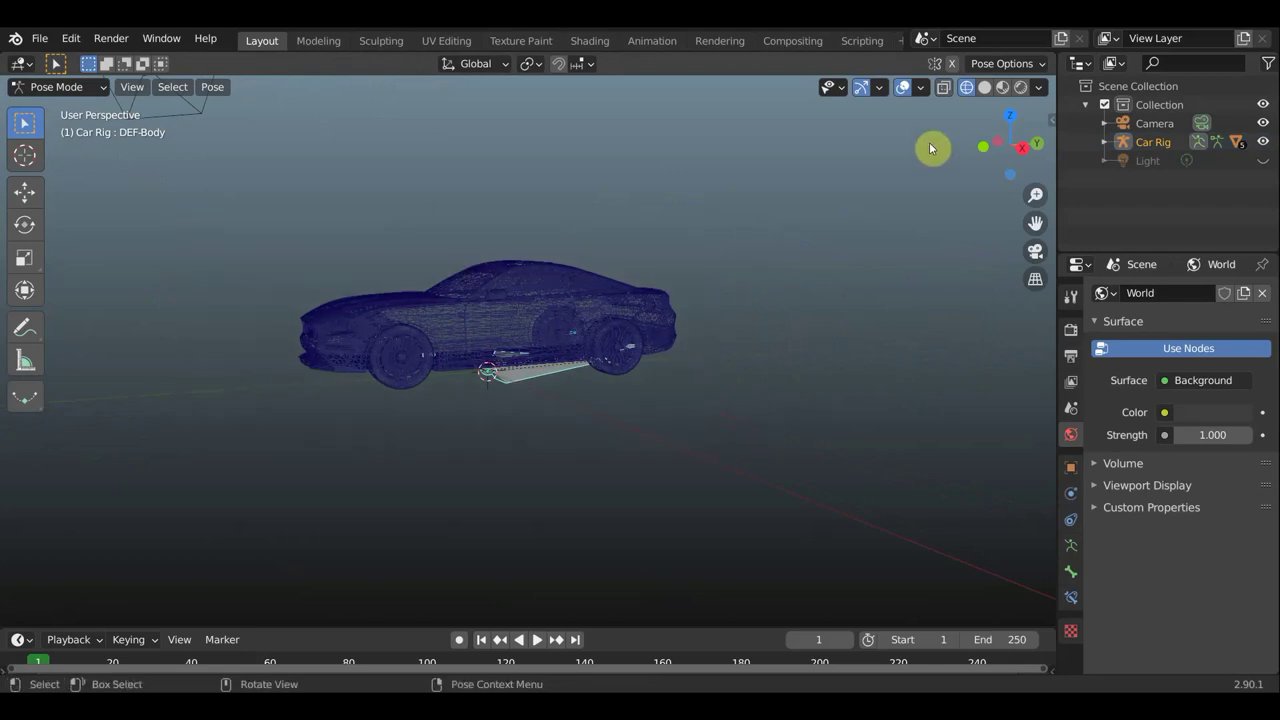
key("n")
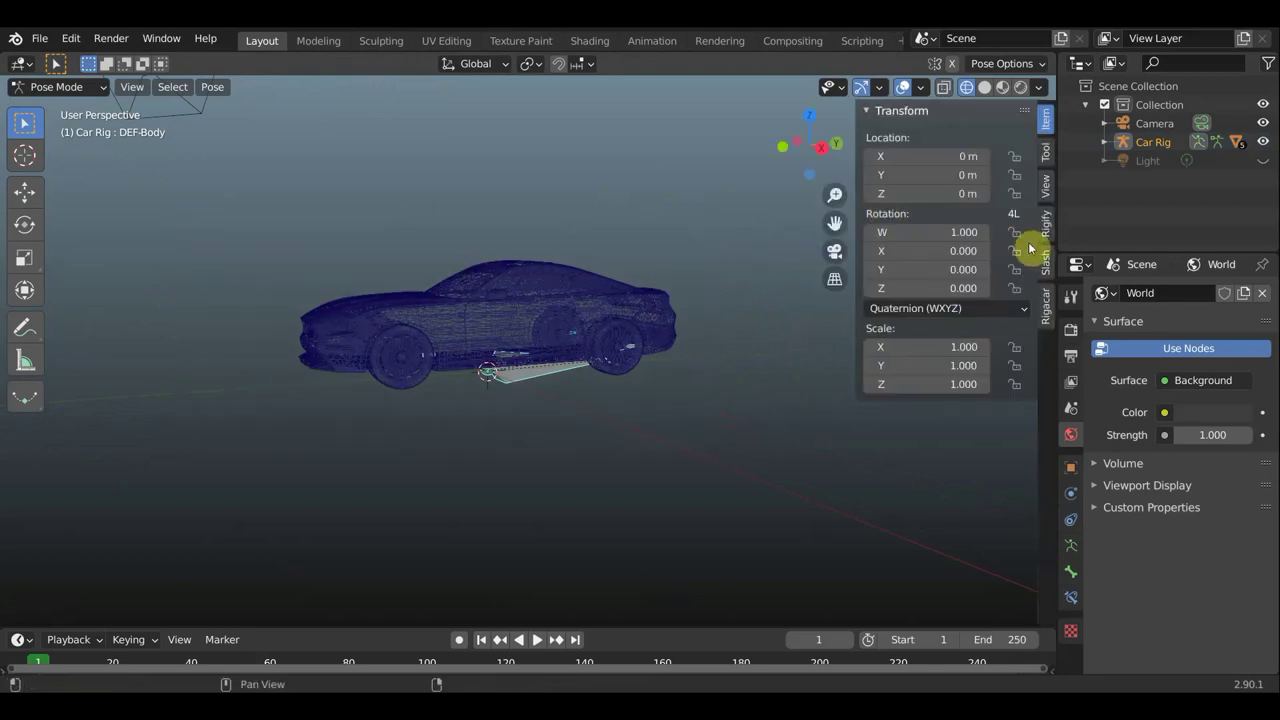
left_click(1047, 306)
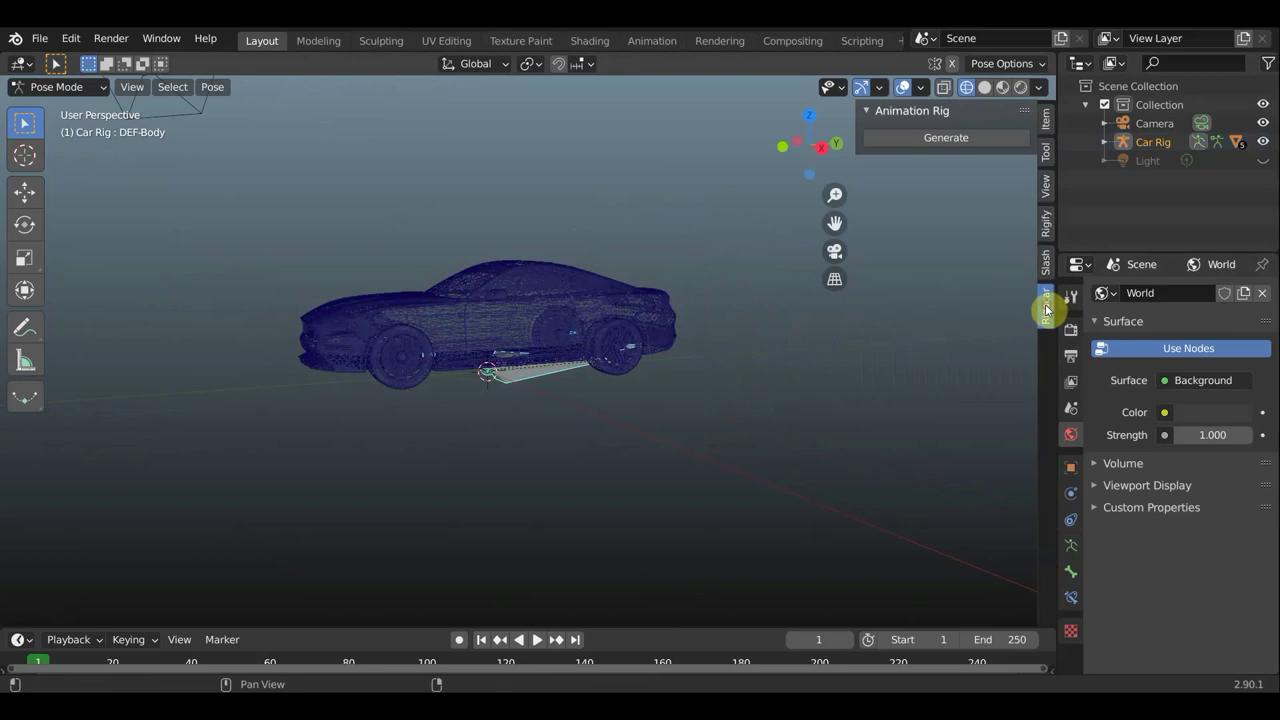
left_click(957, 140)
- Select the rig's root bone, hide the camera and move the car along the ground
mouse_move(580, 289)
middle_mouse_down()
mouse_move(569, 343)
mouse_move(528, 296)
middle_mouse_up()
scroll(529, 296, "up", 2)
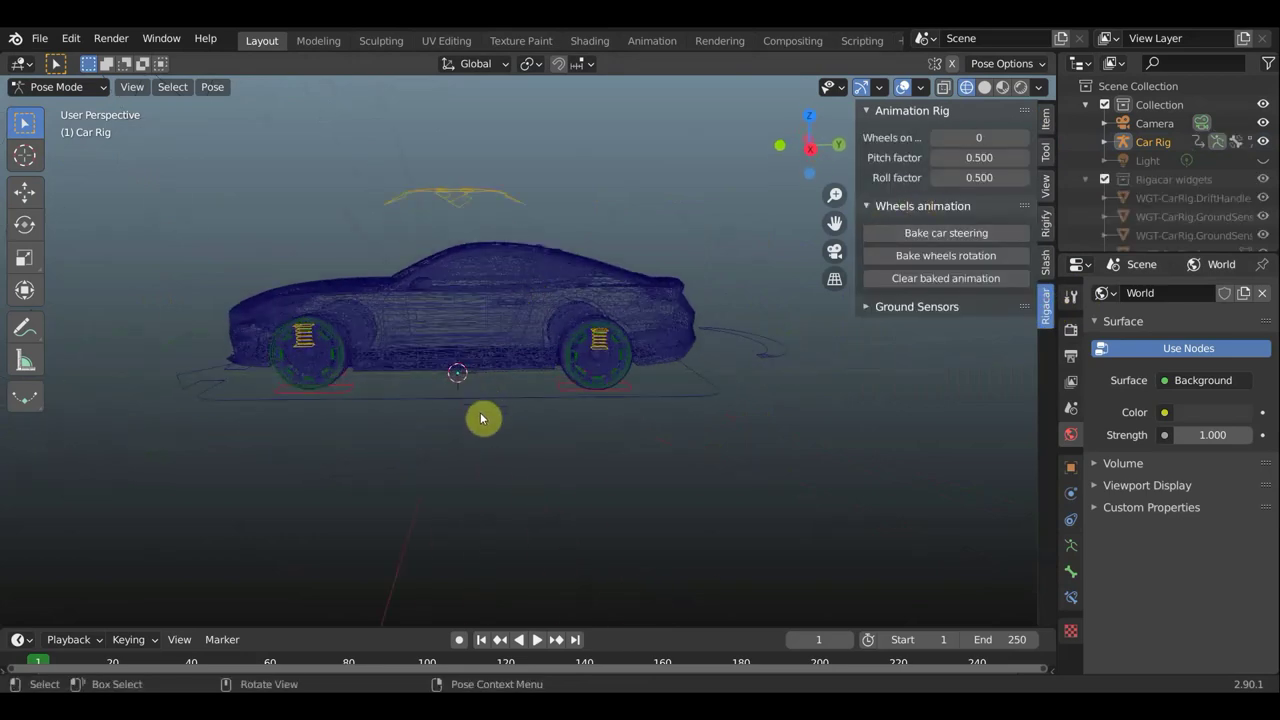
left_click(515, 398)
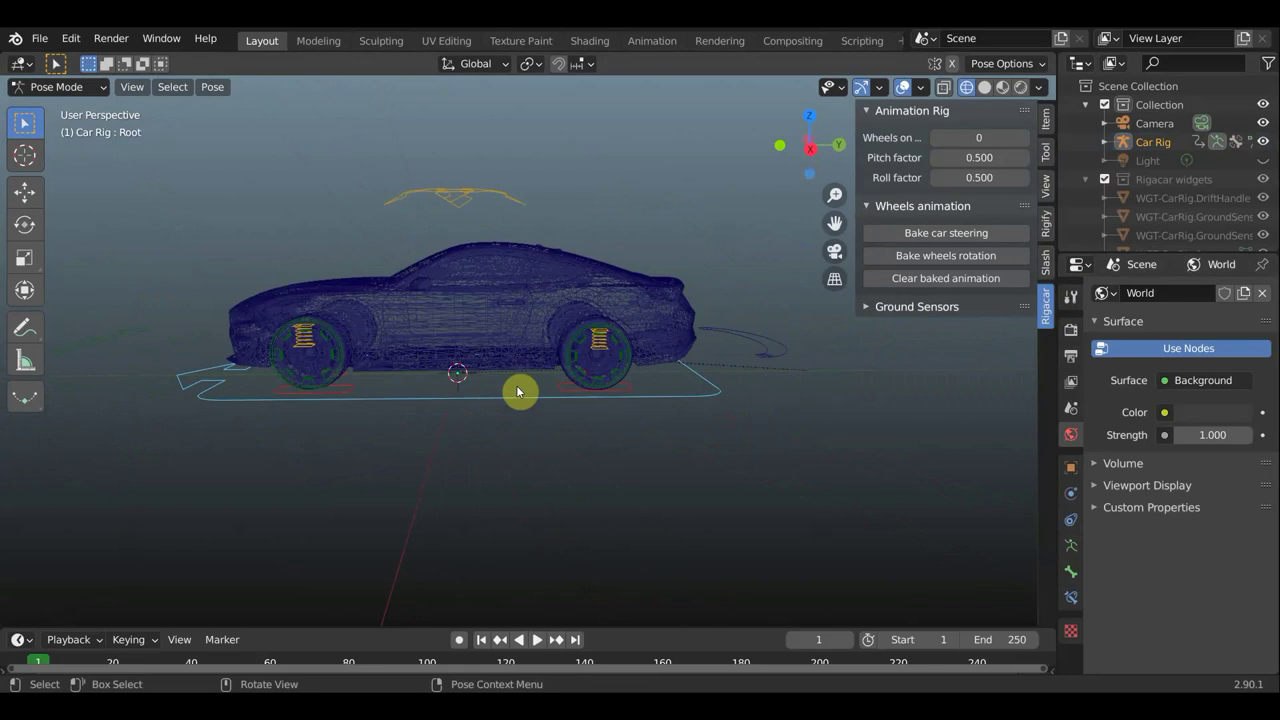
key("KP_1")
key("KP_3")
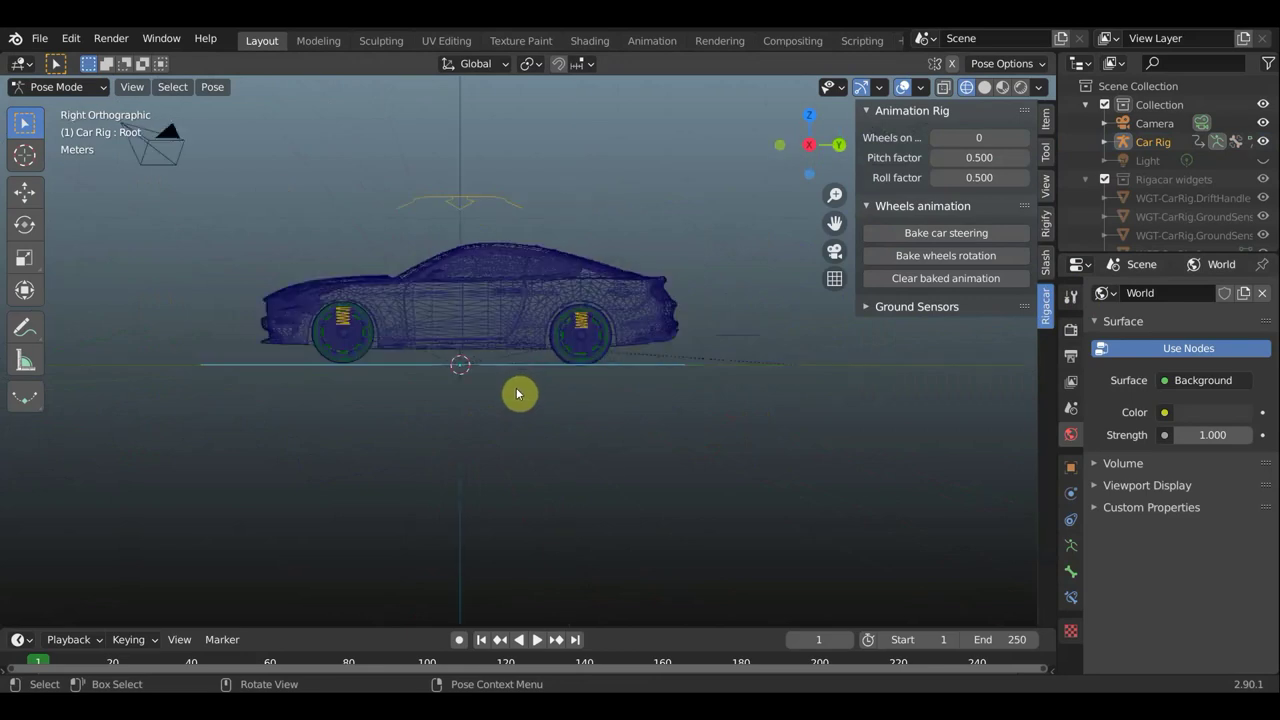
middle_click_drag(517, 414, 574, 429, "shift")
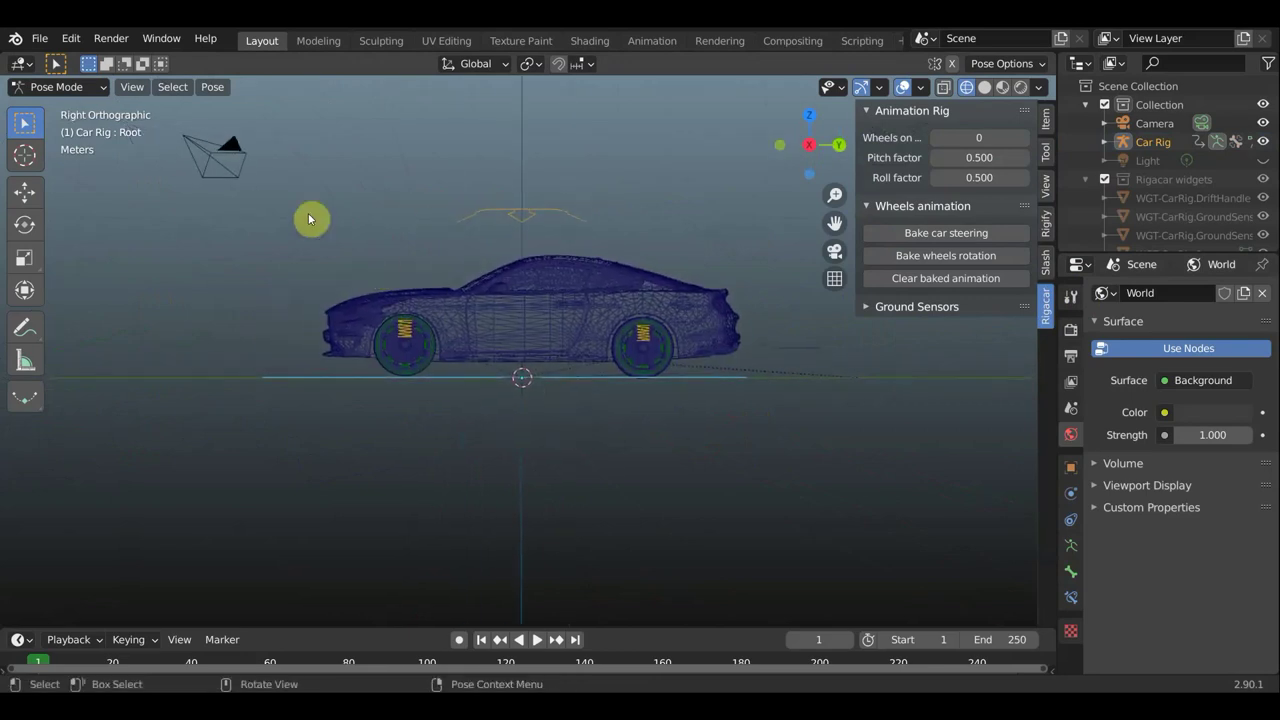
left_click(1258, 124)
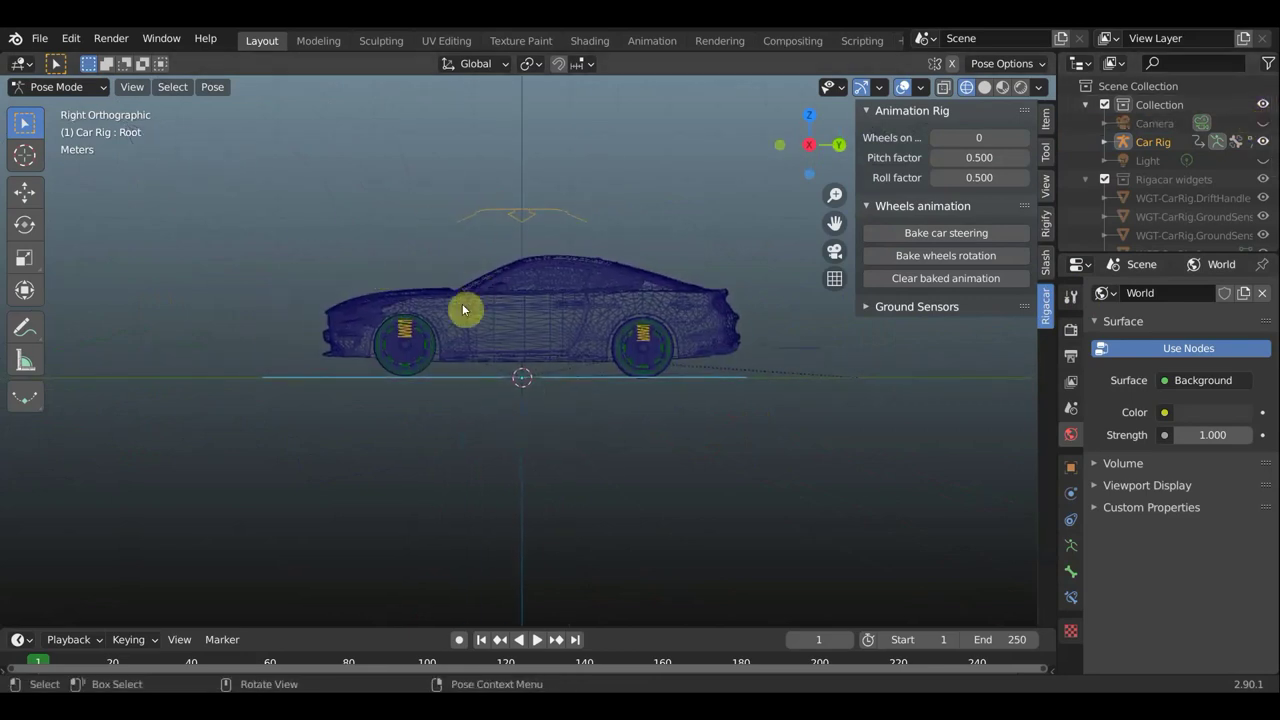
key("g")
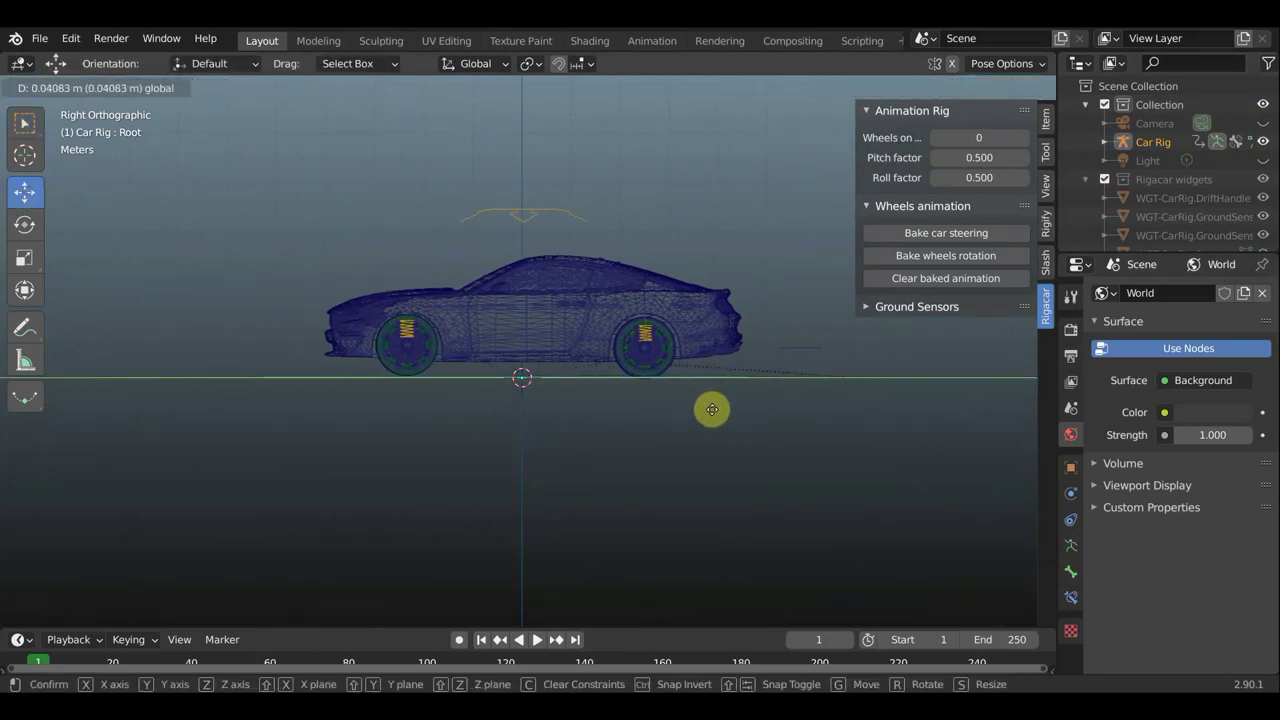
left_click(712, 409)
- Slide the steering bone sideways to test turning the front wheels
mouse_move(686, 403)
middle_mouse_down()
mouse_move(680, 537)
mouse_move(390, 511)
middle_mouse_up()
mouse_move(297, 440)
middle_mouse_down()
mouse_move(486, 443)
mouse_move(641, 494)
mouse_move(714, 277)
mouse_move(614, 394)
mouse_move(613, 449)
middle_mouse_up()
left_click(622, 455)
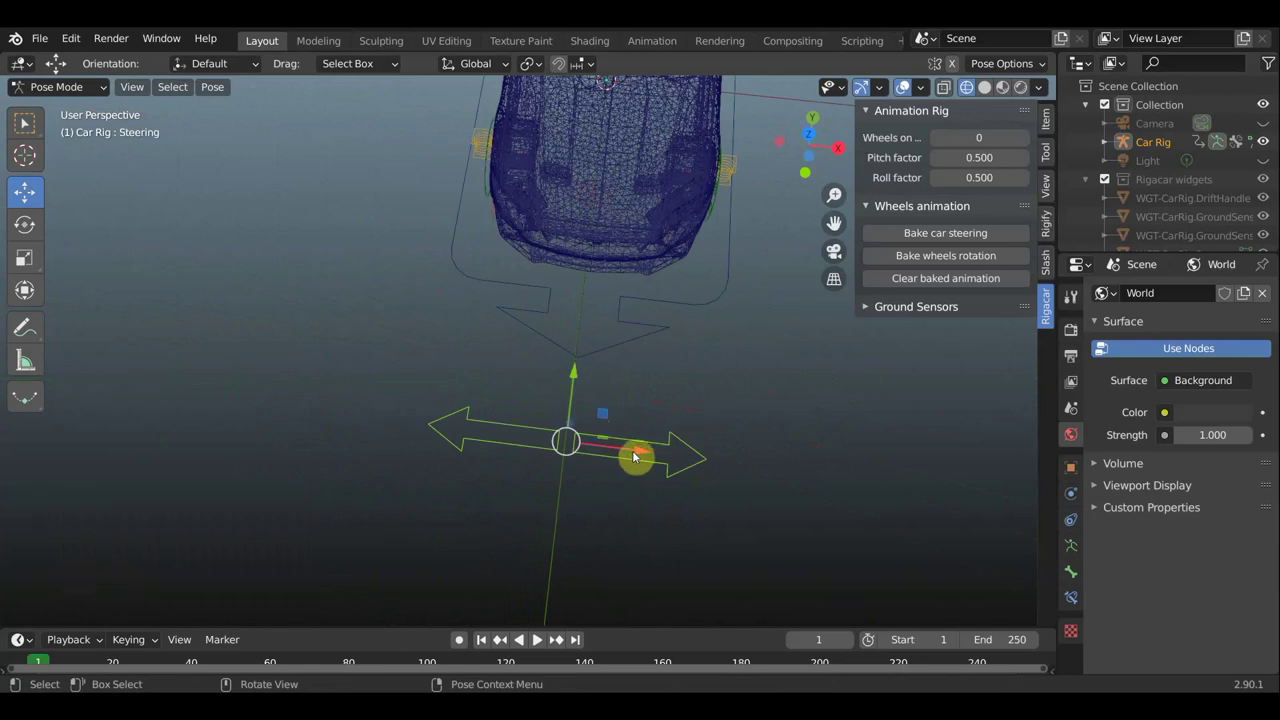
mouse_move(641, 450)
left_mouse_down()
mouse_move(388, 435)
mouse_move(766, 463)
mouse_move(557, 463)
mouse_move(641, 476)
left_mouse_up()
left_click(643, 480)
- Enlarge the timeline, select all rig bones with the Select Box tool and switch to Right Orthographic view
mouse_move(500, 443)
middle_mouse_down()
mouse_move(565, 421)
mouse_move(494, 500)
middle_mouse_up()
left_click_drag(412, 626, 421, 503)
left_click(550, 310)
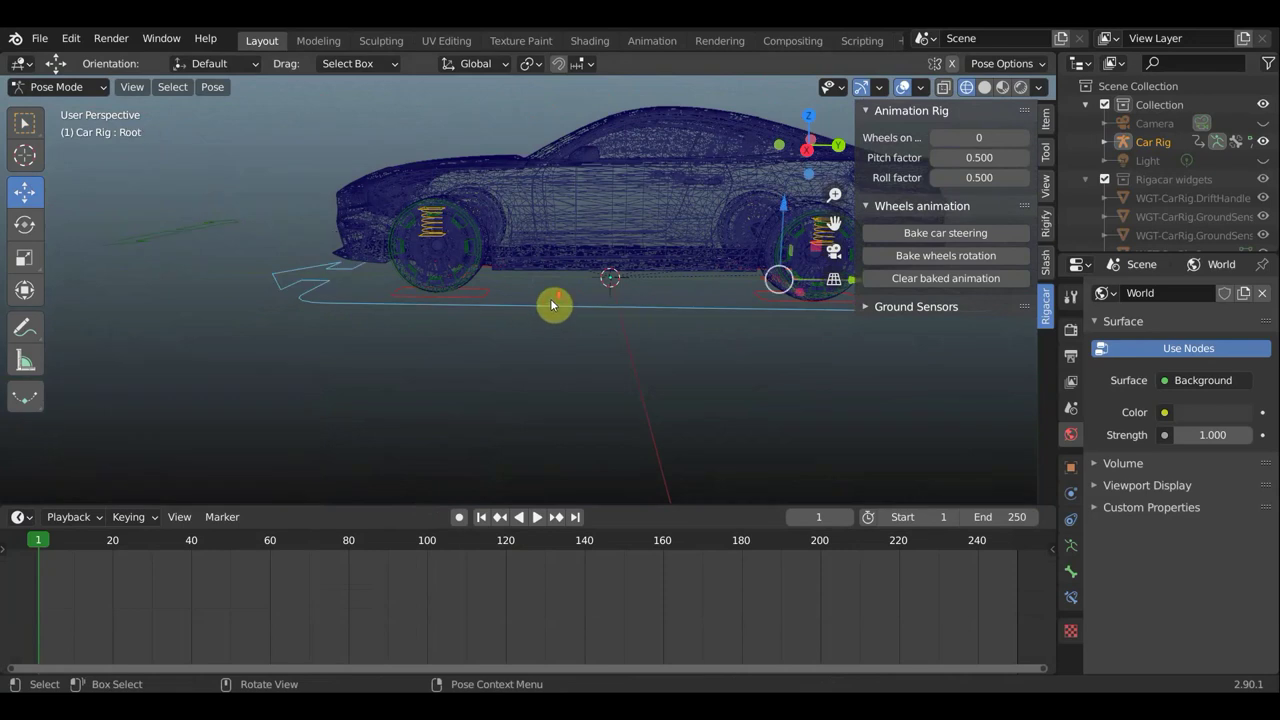
scroll(560, 315, "down", 4)
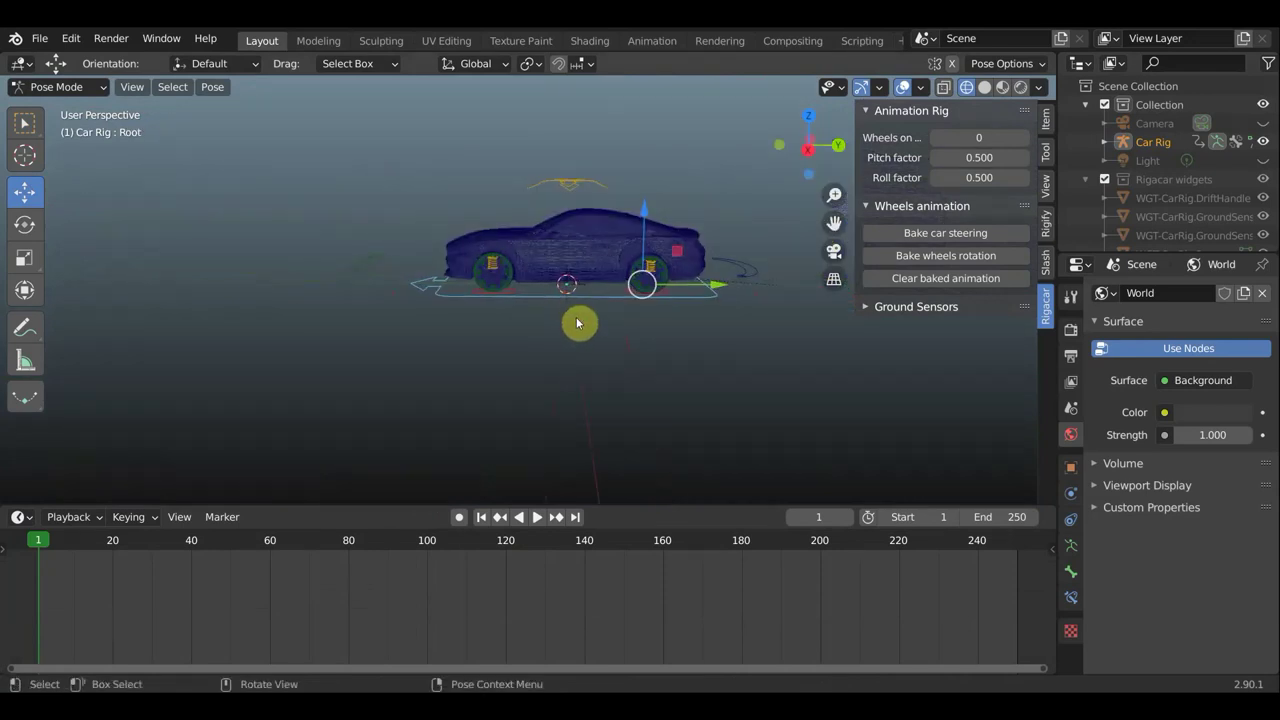
key("a")
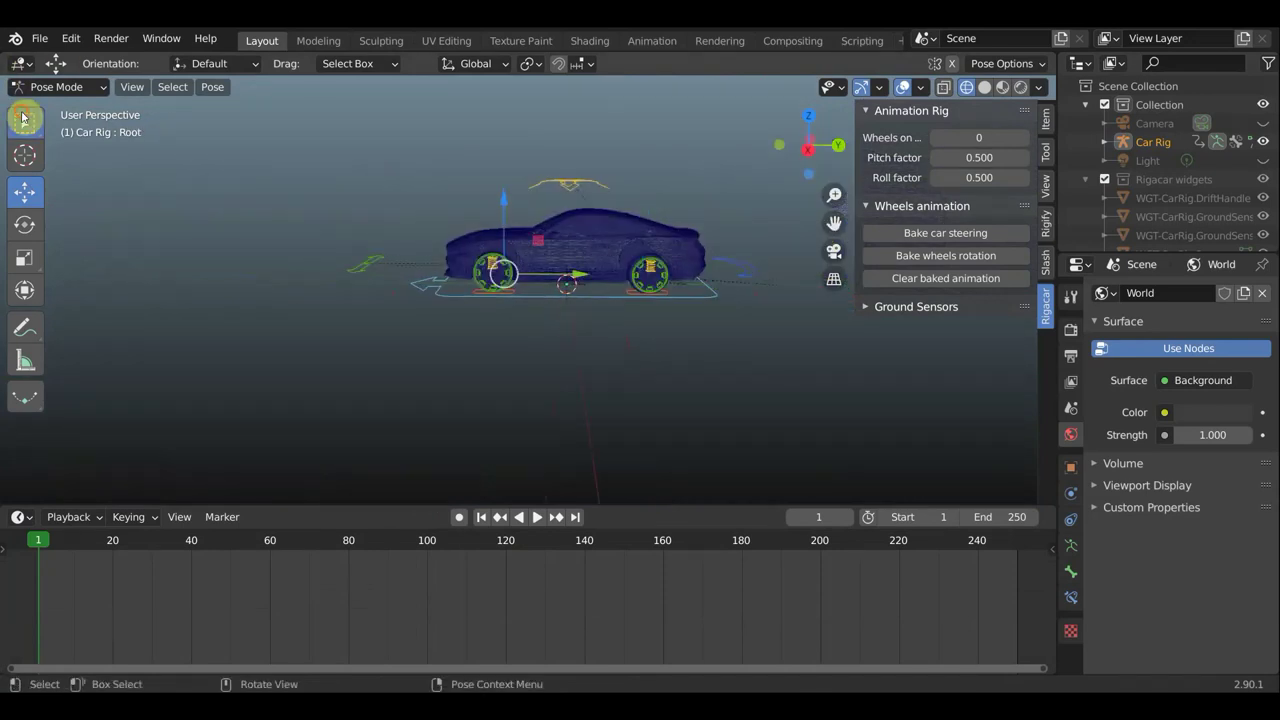
left_click(24, 121)
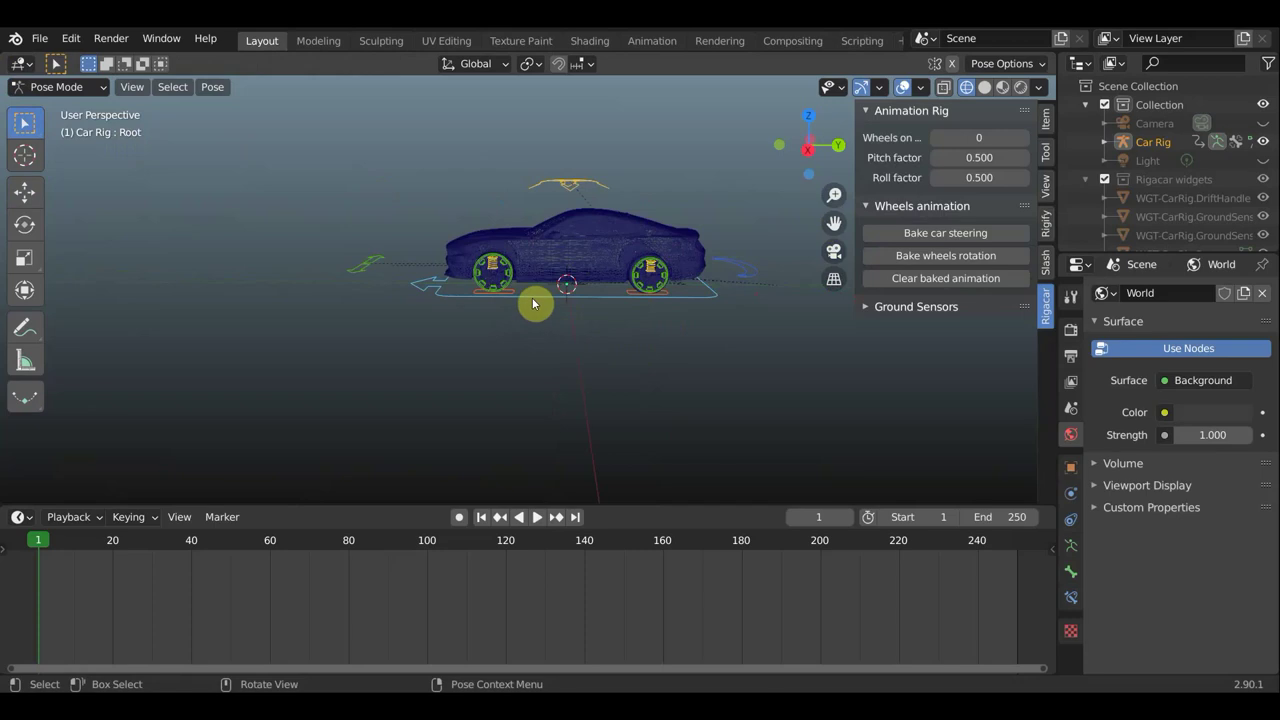
key("KP_3")
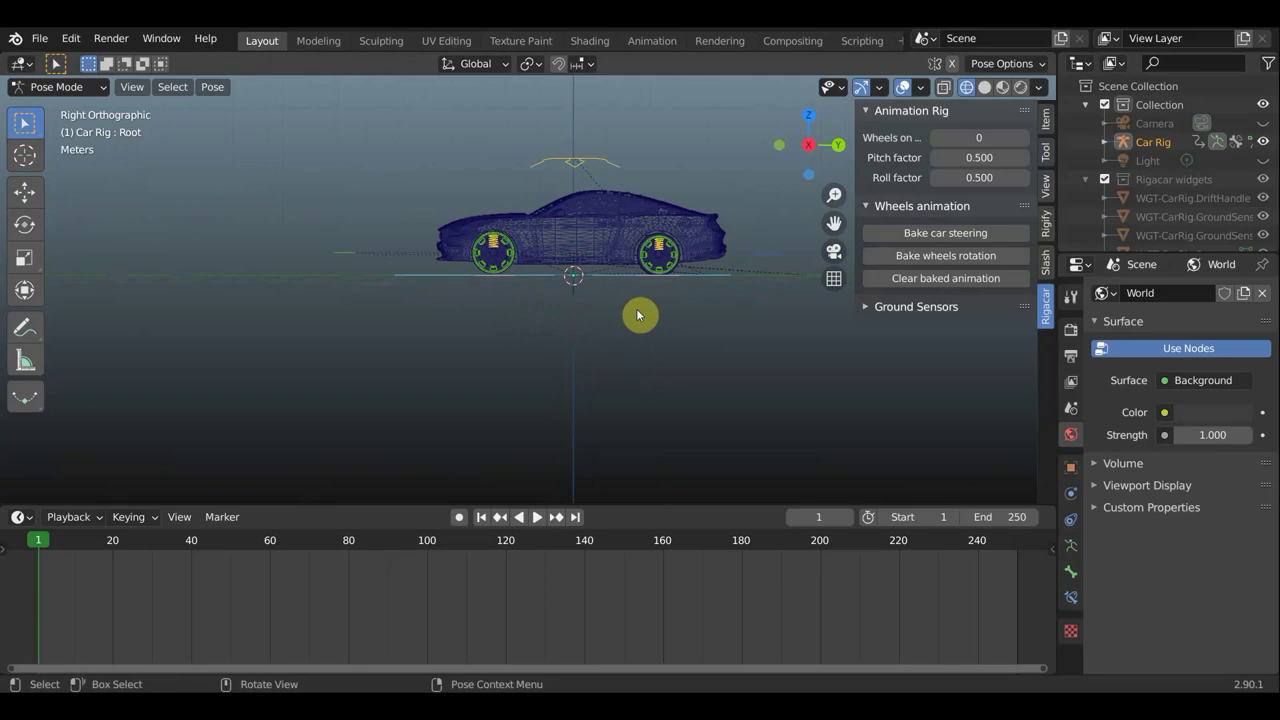
- Insert a Location keyframe on the root at frame 1, then play up to frame 100
key("i")
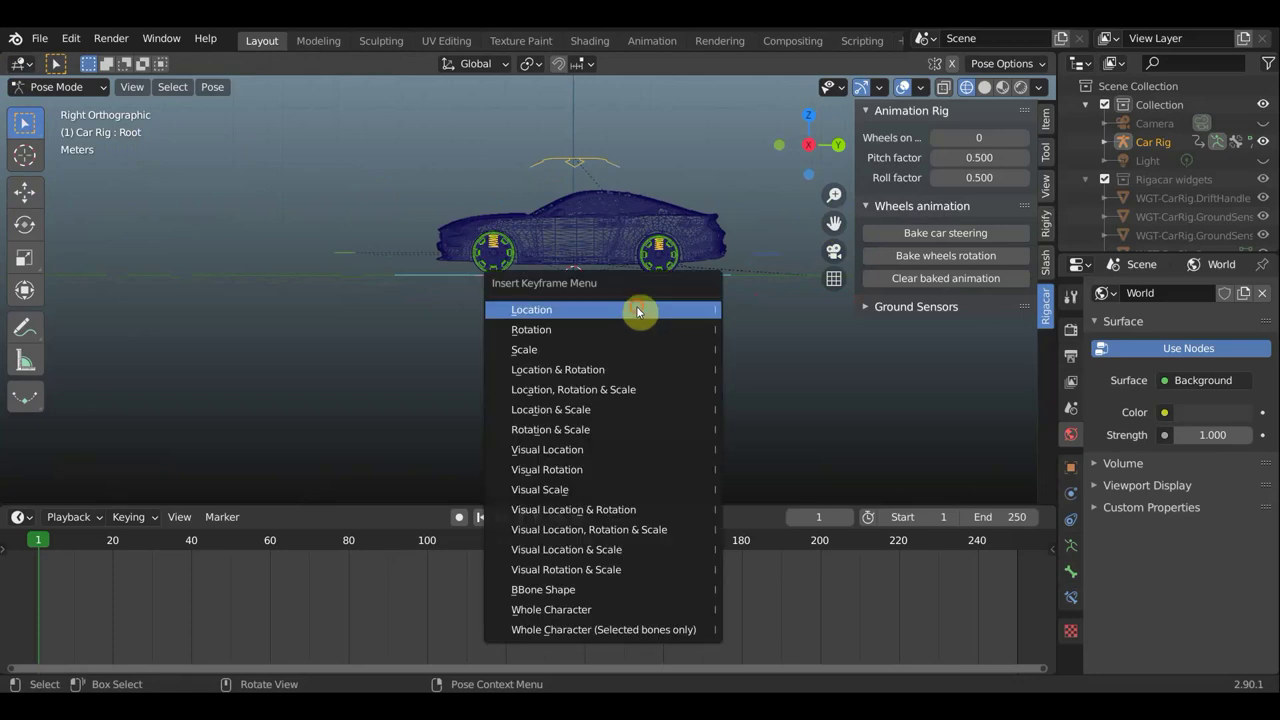
left_click(637, 312)
key("space")
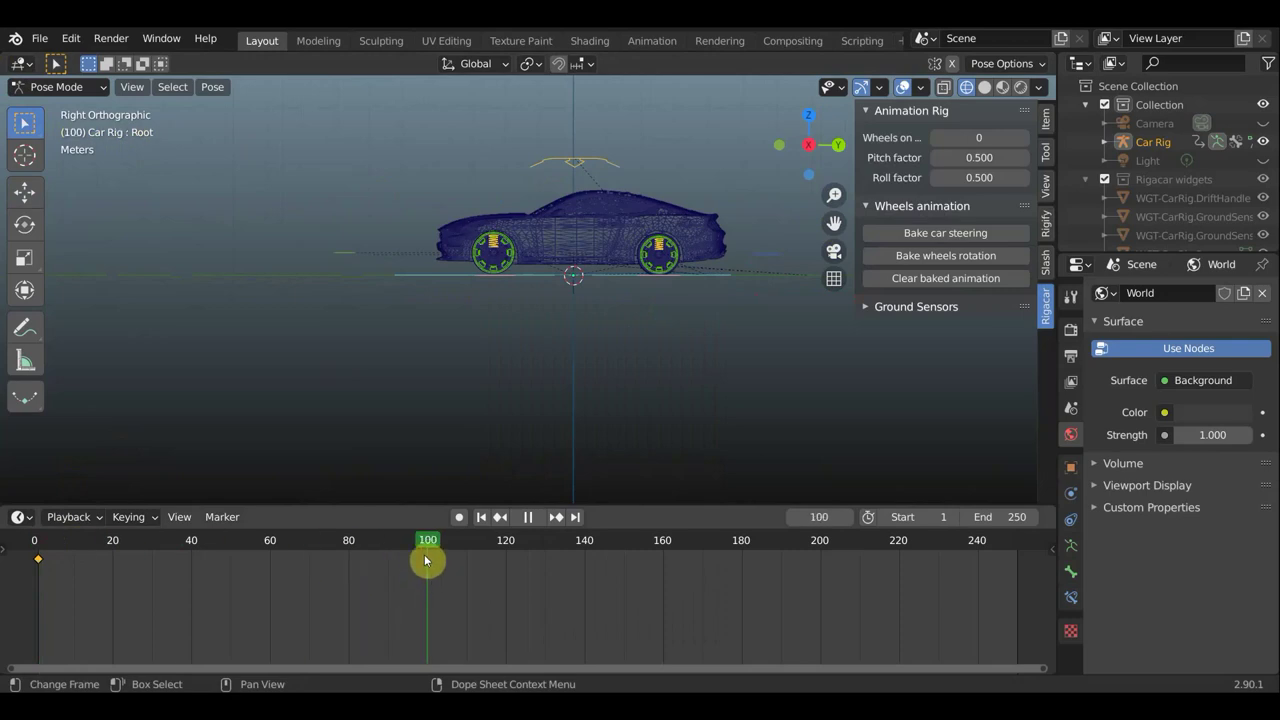
key("space")
key("space")
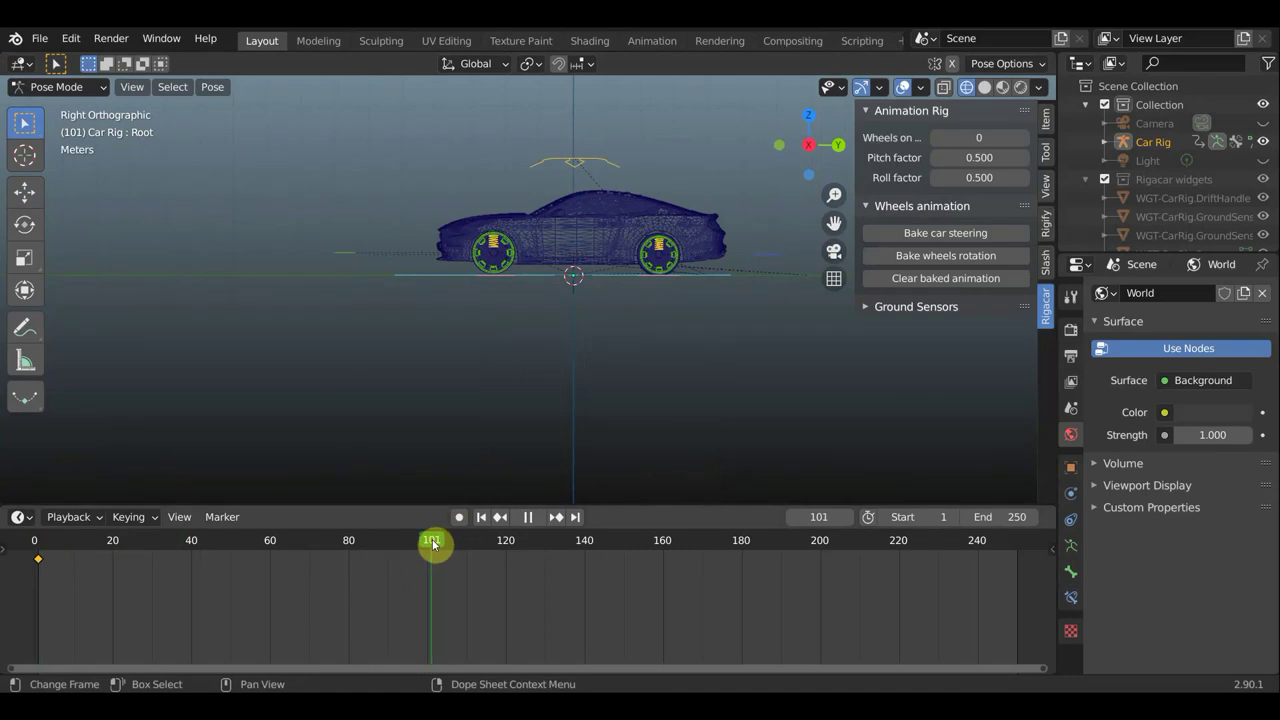
key("space")
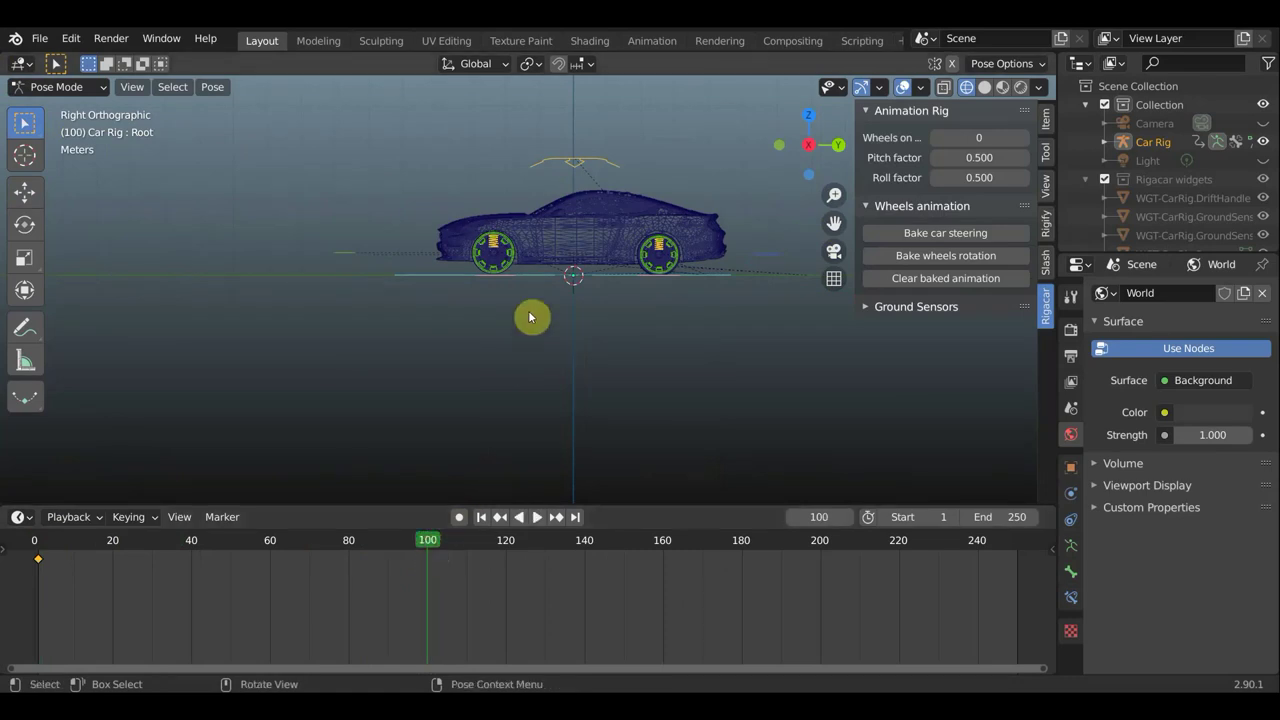
- Move the root -27.389 m along Y and key its Location at frame 100
scroll(566, 297, "down", 4)
left_click(26, 193)
left_click_drag(551, 279, 134, 300)
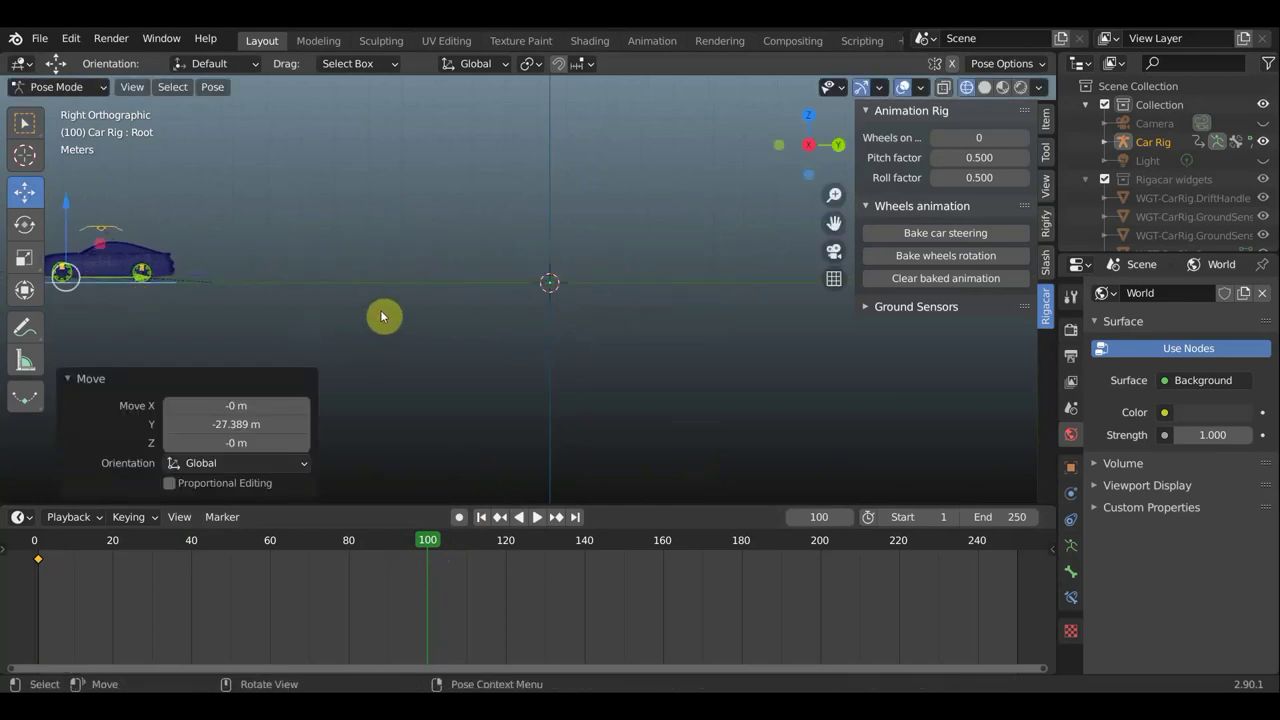
key("i")
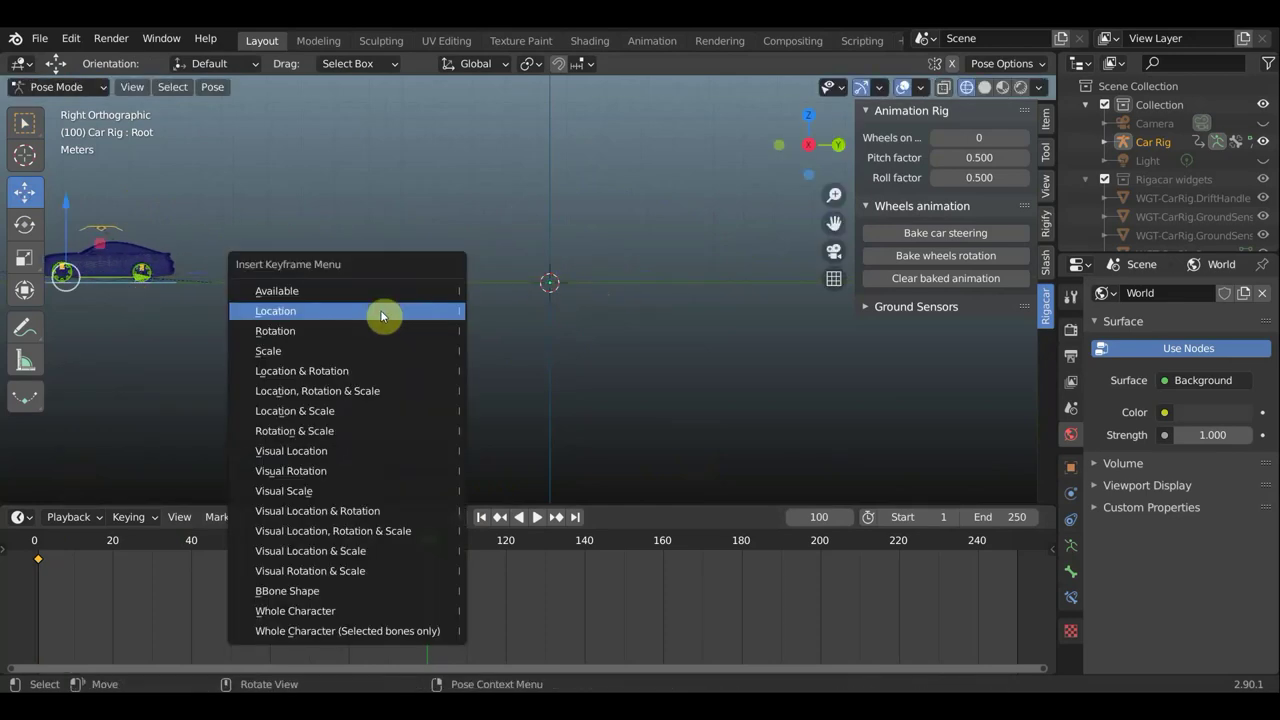
left_click(381, 316)
- Set the animation end frame to 100 and play back the car's drive
scroll(386, 314, "down", 1)
scroll(409, 320, "down", 1)
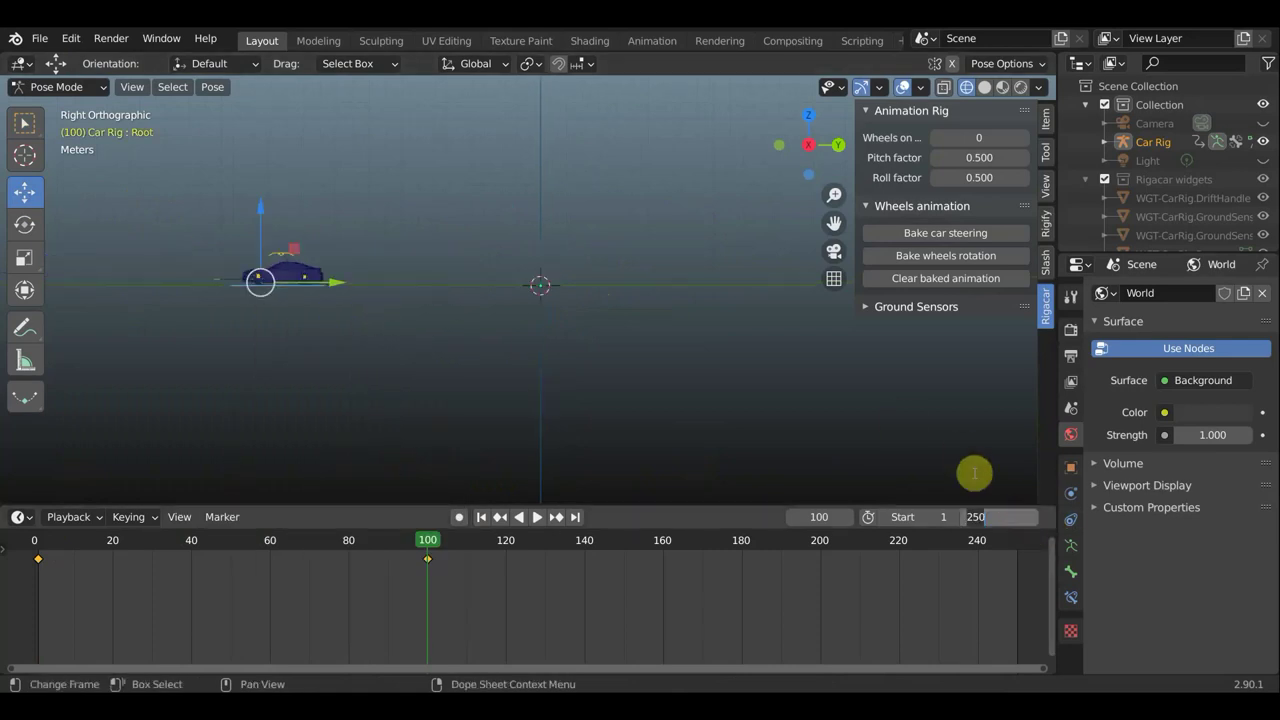
left_click(1000, 517)
type("10")
key("Return")
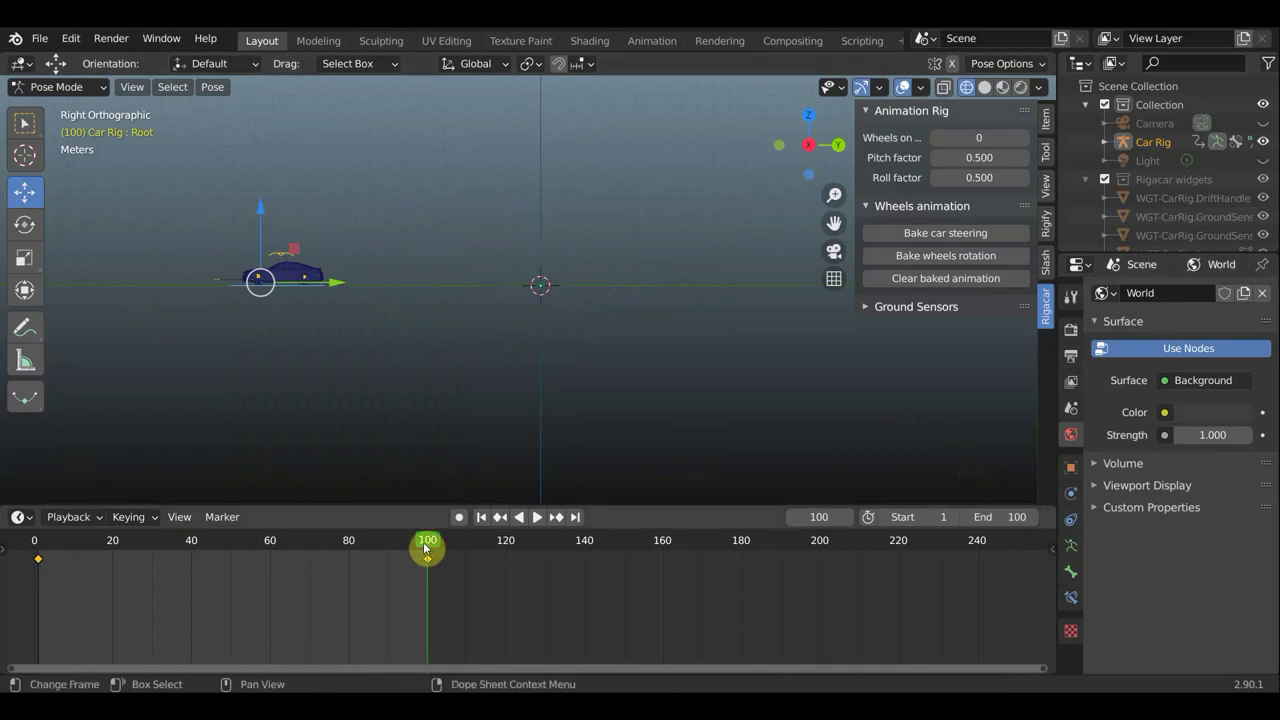
key("space")
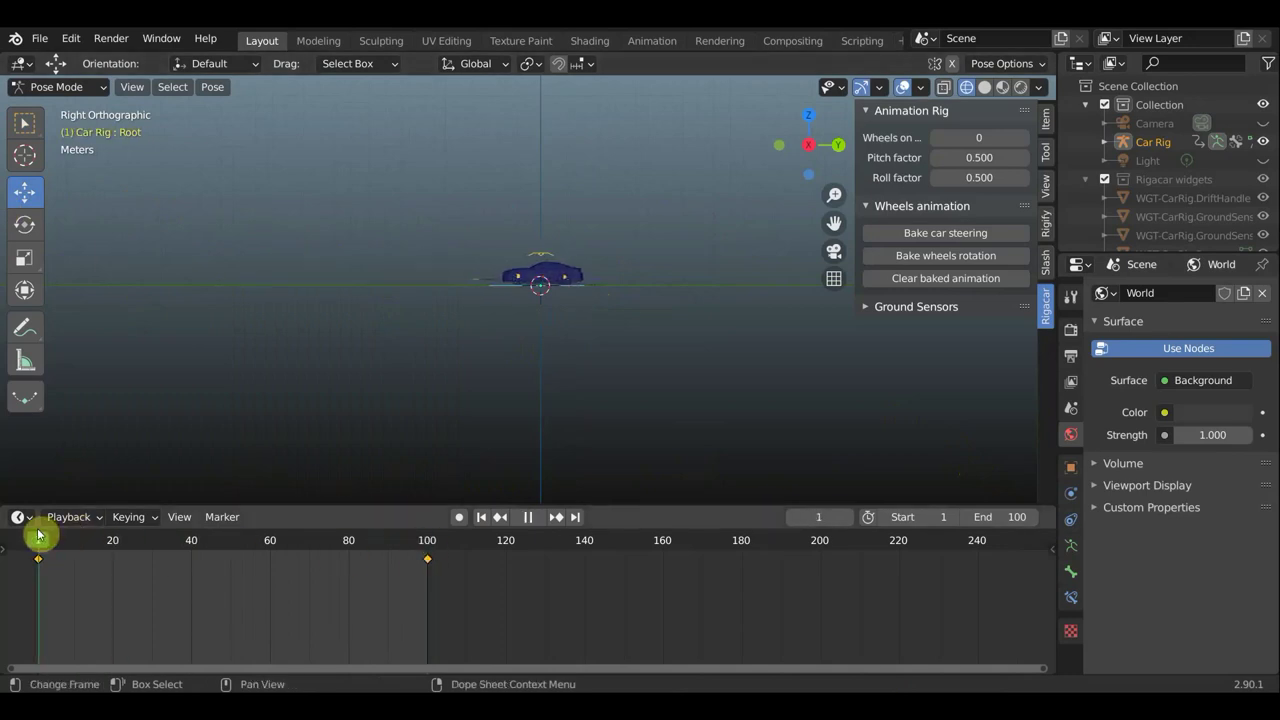
middle_click_drag(269, 366, 400, 374, "shift")
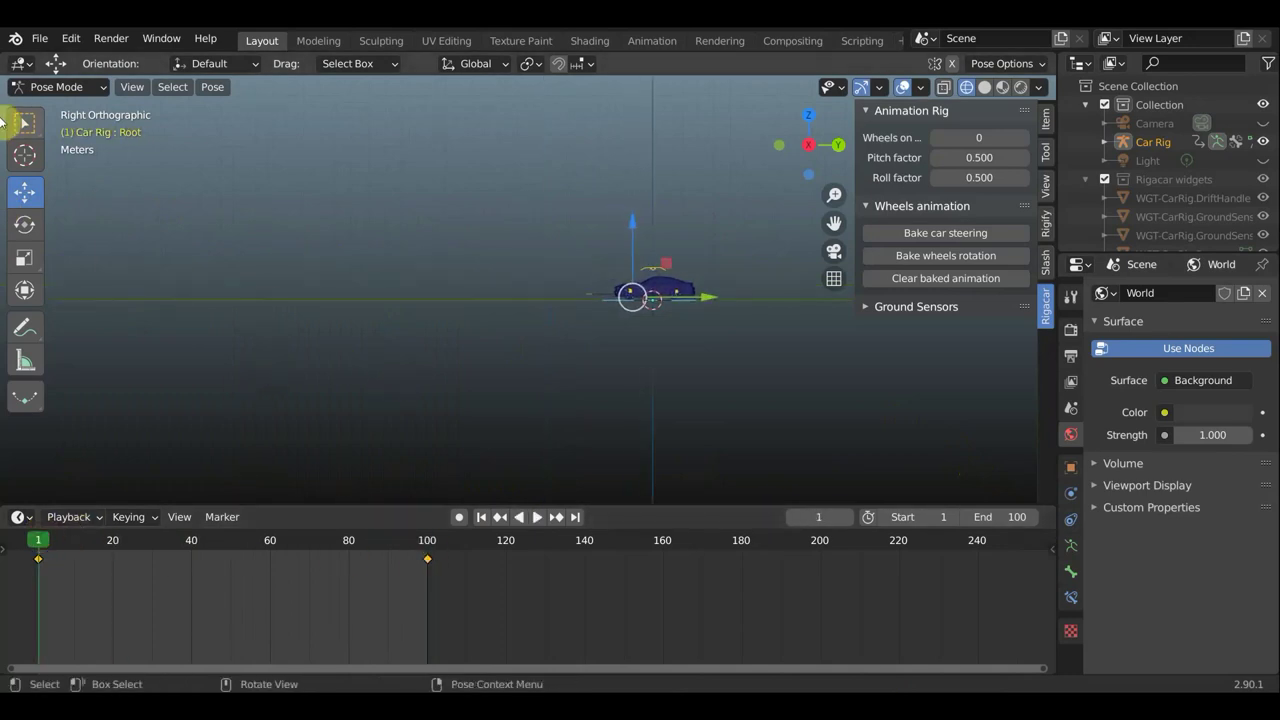
left_click(20, 130)
key("KP_Decimal")
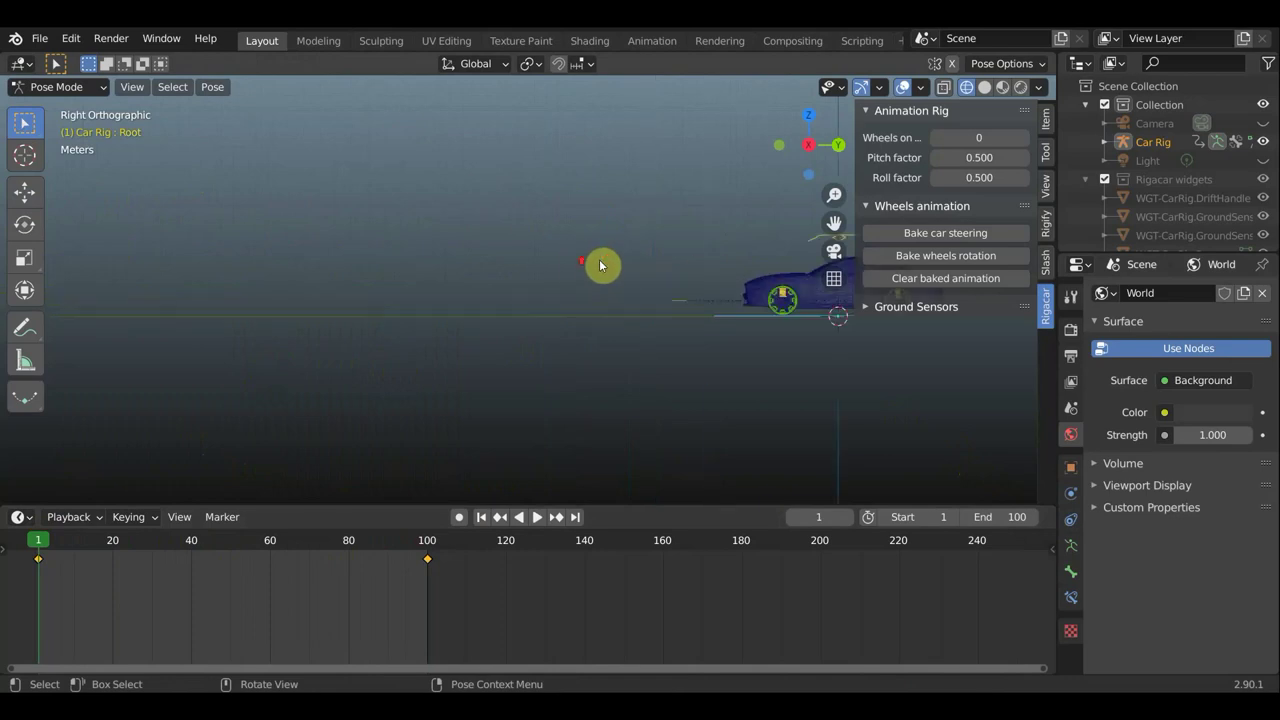
middle_click_drag(263, 259, 966, 252)
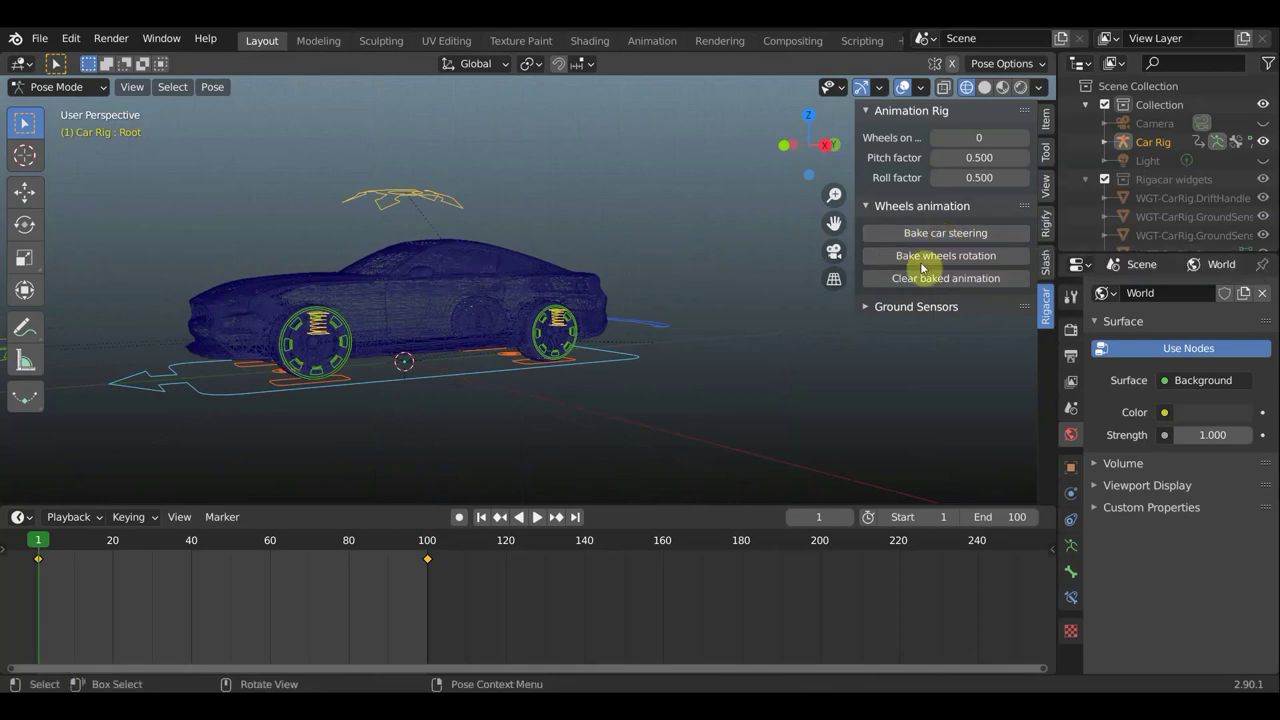
- Run Rigacar's Bake car steering and Bake wheels rotation, then scrub the early frames
left_click(944, 236)
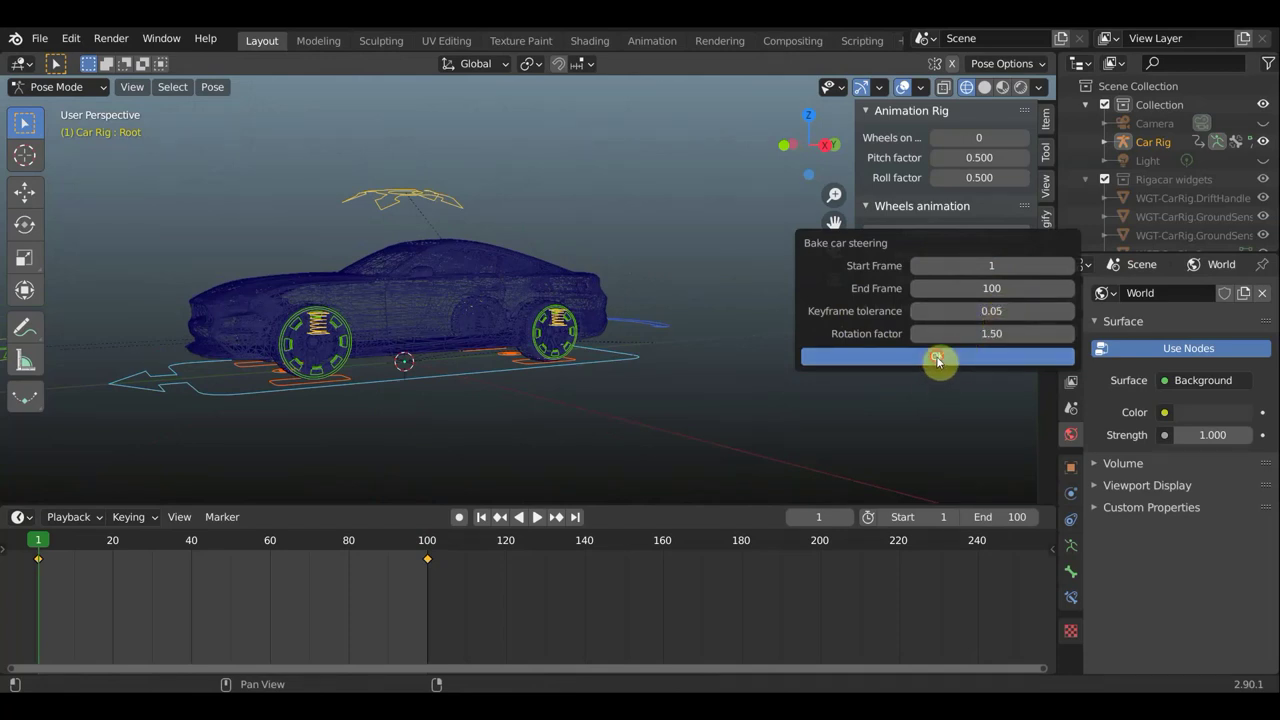
left_click(937, 358)
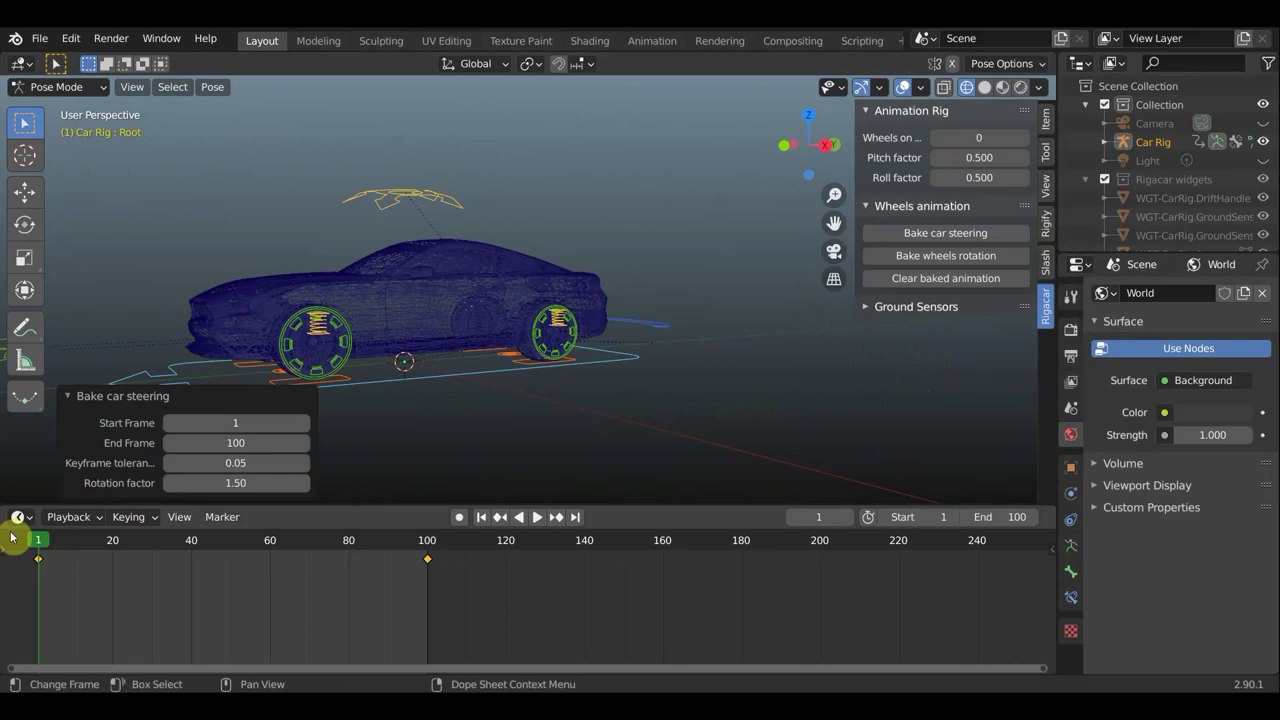
left_click(937, 258)
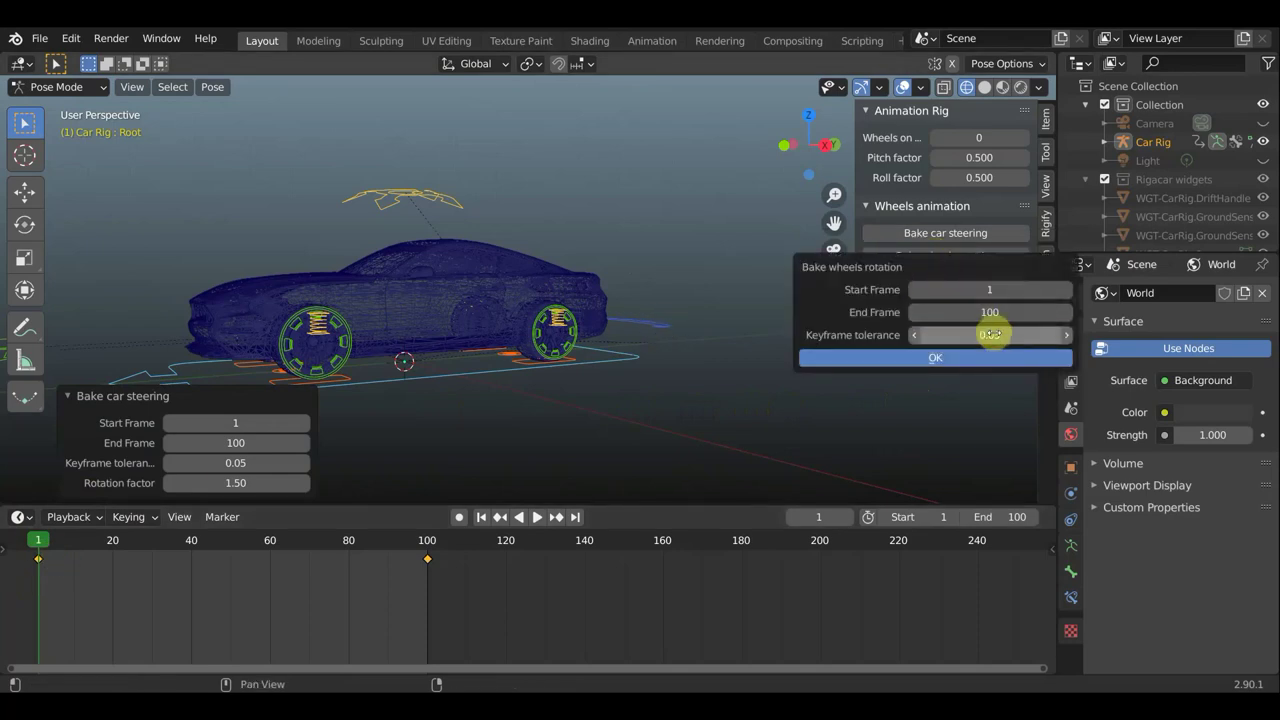
left_click(954, 360)
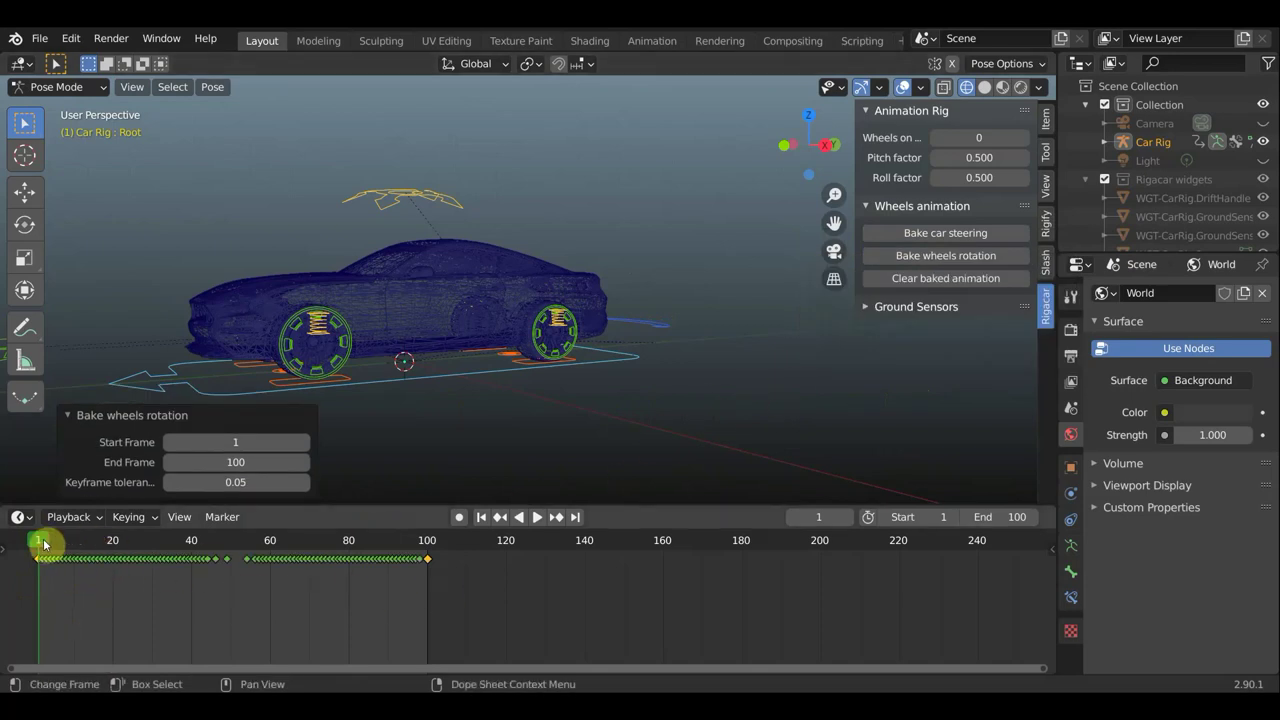
mouse_move(48, 545)
left_mouse_down()
mouse_move(143, 547)
mouse_move(87, 550)
left_mouse_up()
- Play and scrub the baked animation to inspect the wheel motion
key("Escape")
scroll(470, 452, "up", 3)
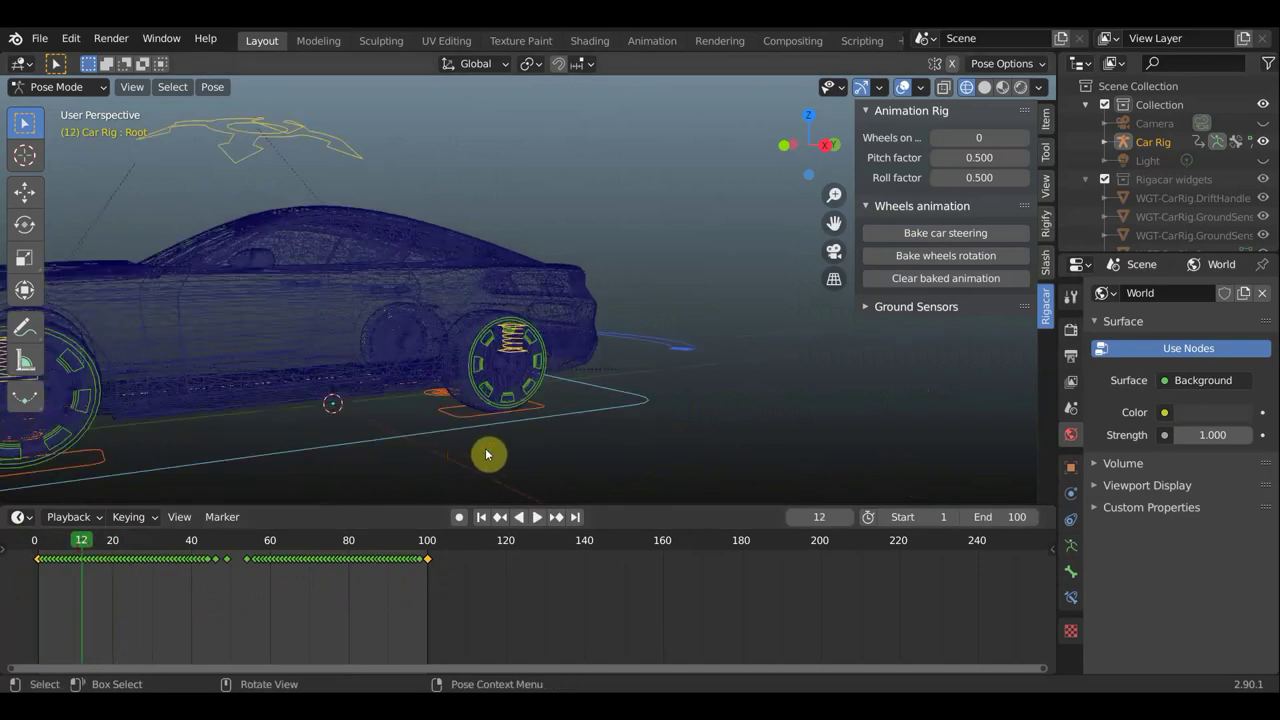
middle_click_drag(520, 456, 711, 429, "shift")
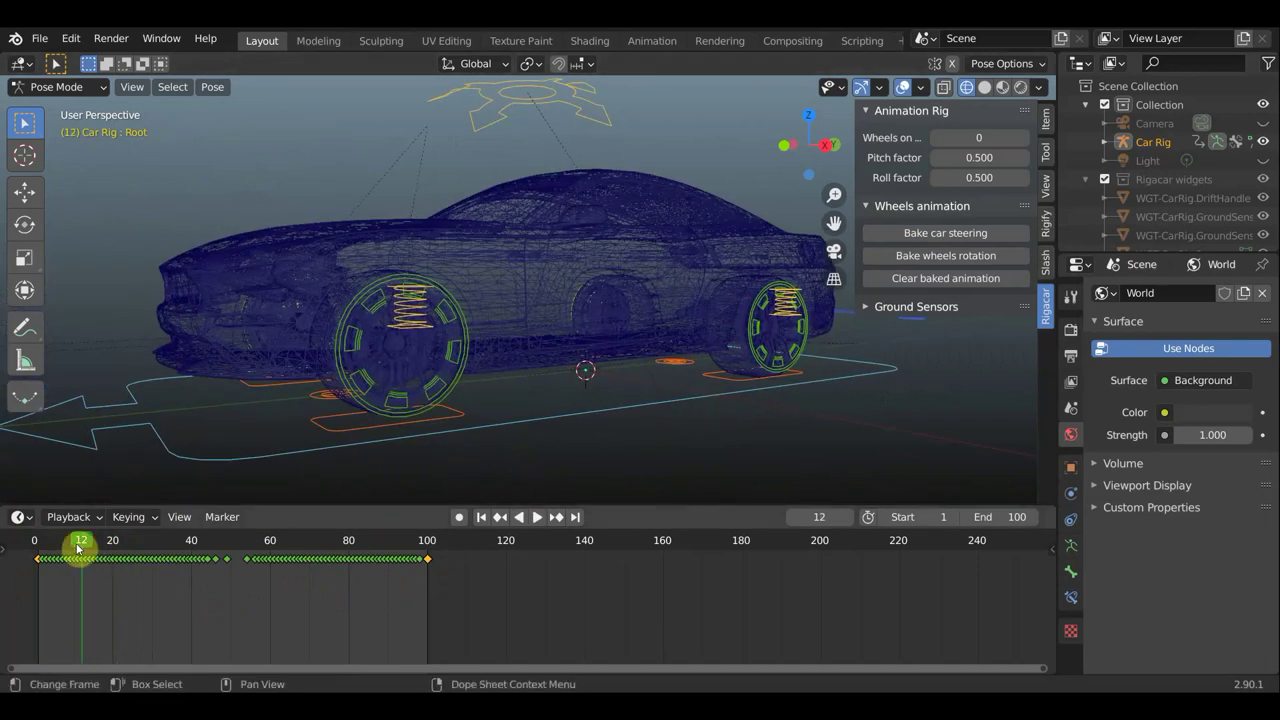
key("space")
mouse_move(99, 548)
left_mouse_down()
mouse_move(134, 550)
mouse_move(40, 551)
mouse_move(105, 552)
left_mouse_up()
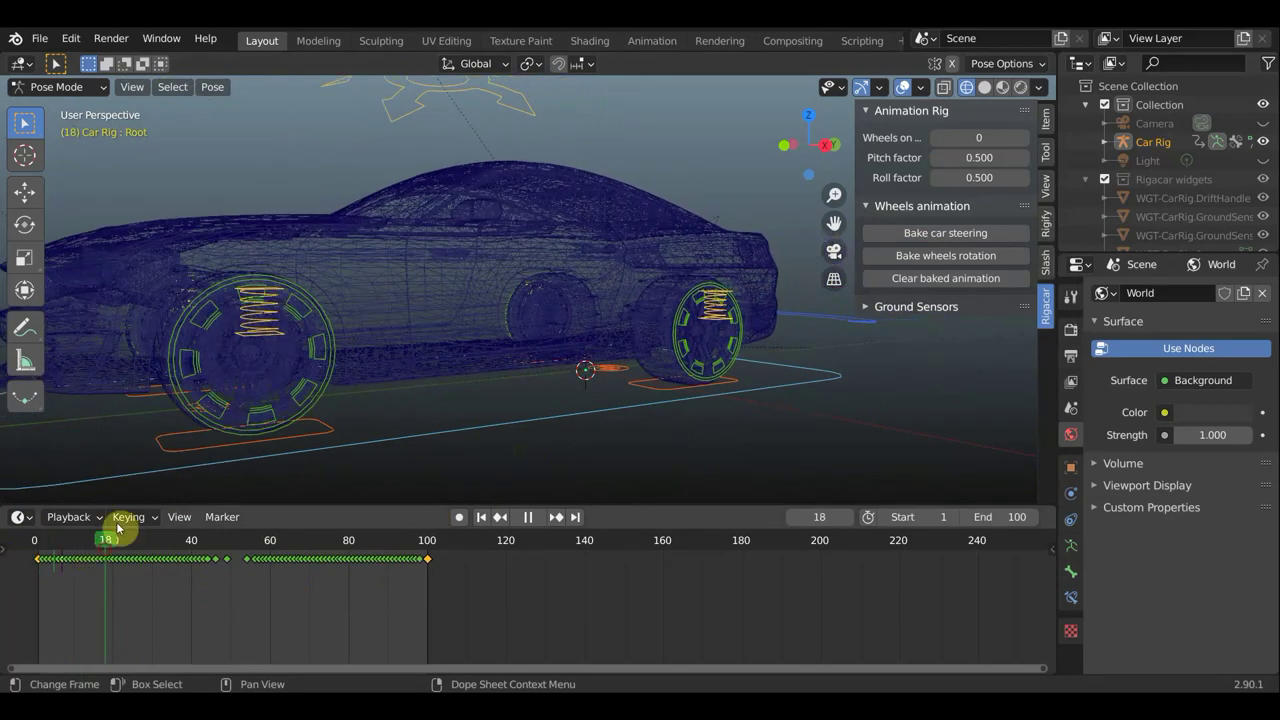
- Switch to Solid shading with overlays off and scrub frames 18–24 to watch the wheels
left_click(985, 88)
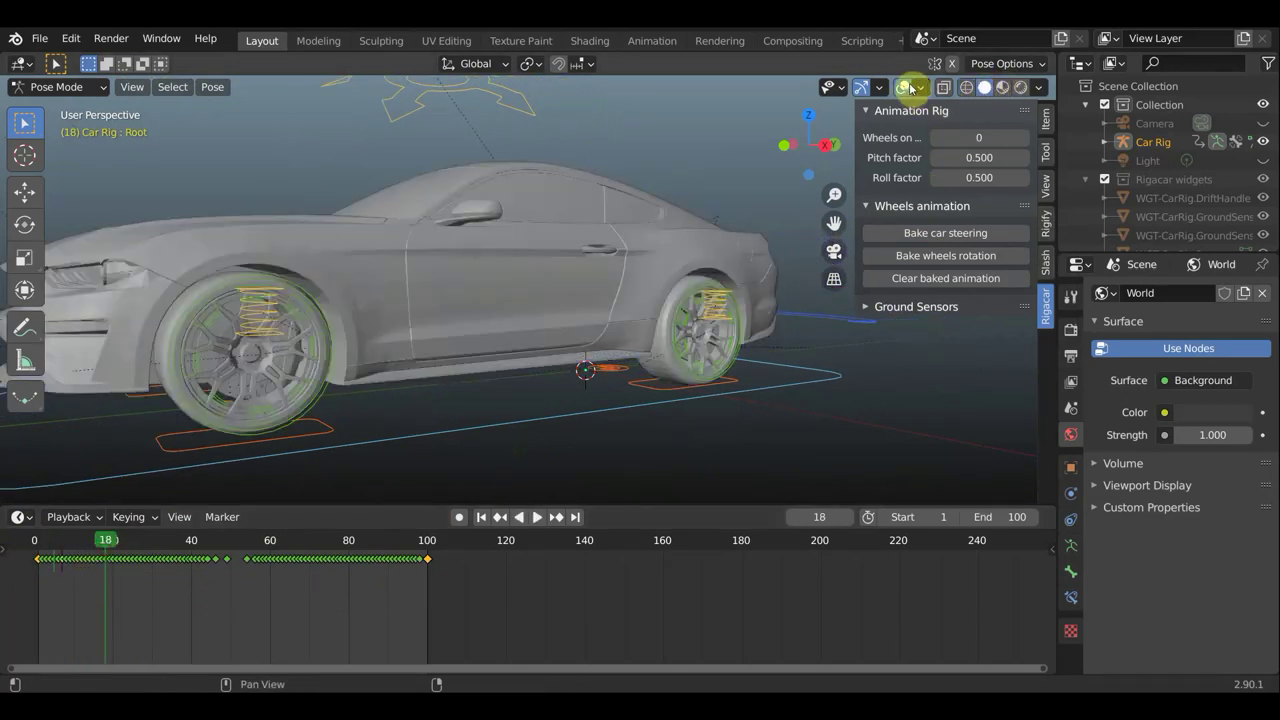
left_click(905, 88)
scroll(425, 472, "up", 2)
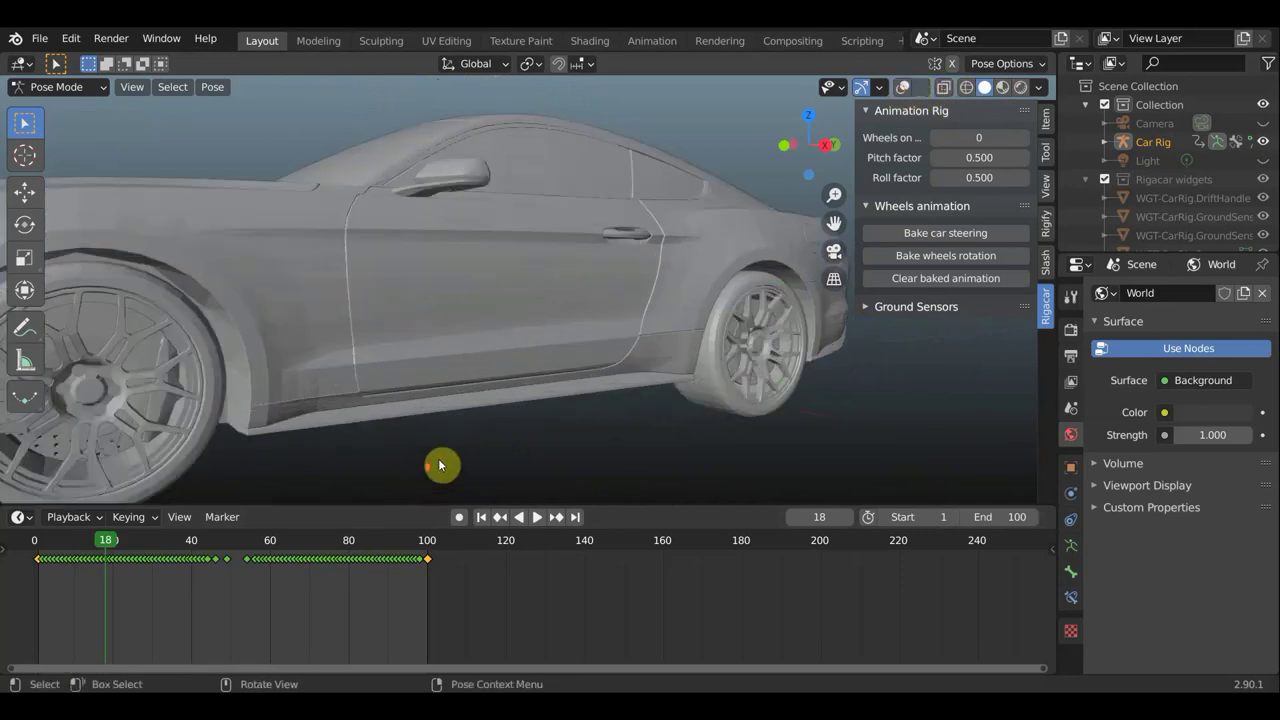
middle_click_drag(425, 472, 543, 443)
scroll(543, 443, "down", 3)
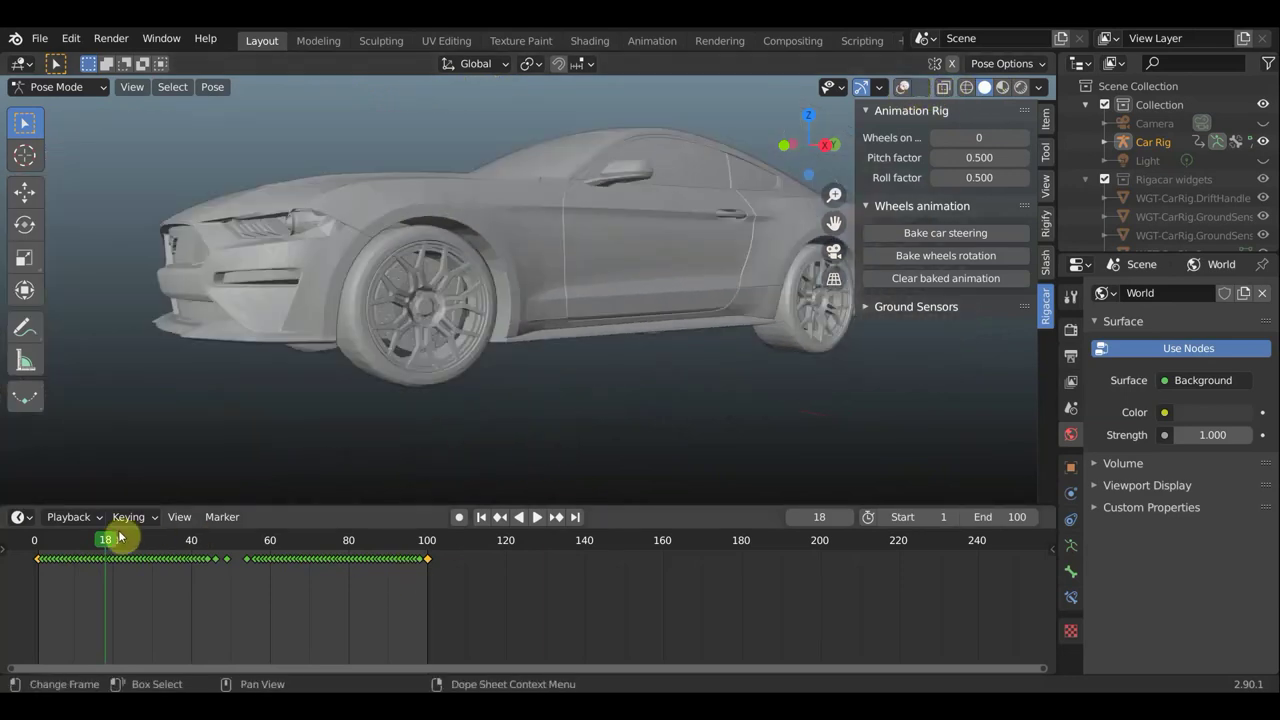
mouse_move(111, 548)
left_mouse_down()
mouse_move(185, 582)
mouse_move(67, 572)
mouse_move(134, 591)
mouse_move(121, 591)
left_mouse_up()
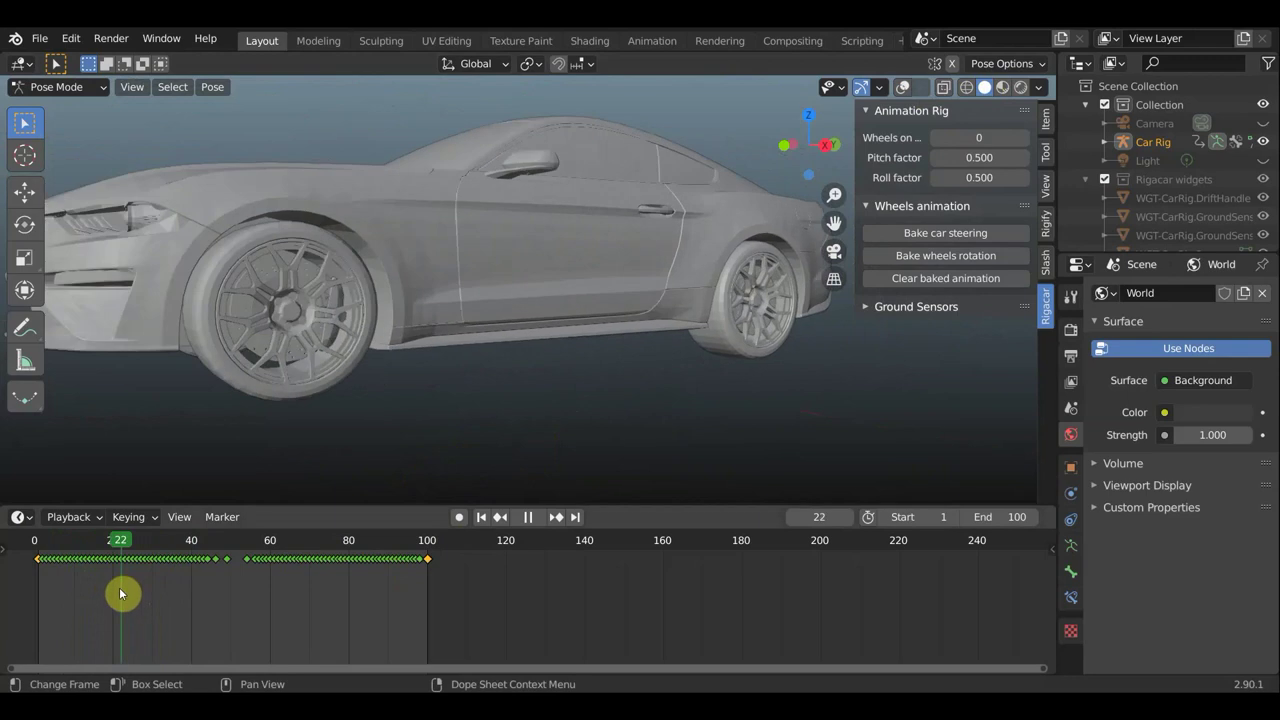
- Switch to Material Preview, return to Object Mode and reset the playhead to frame 0
left_click(1002, 87)
middle_click_drag(651, 300, 652, 305)
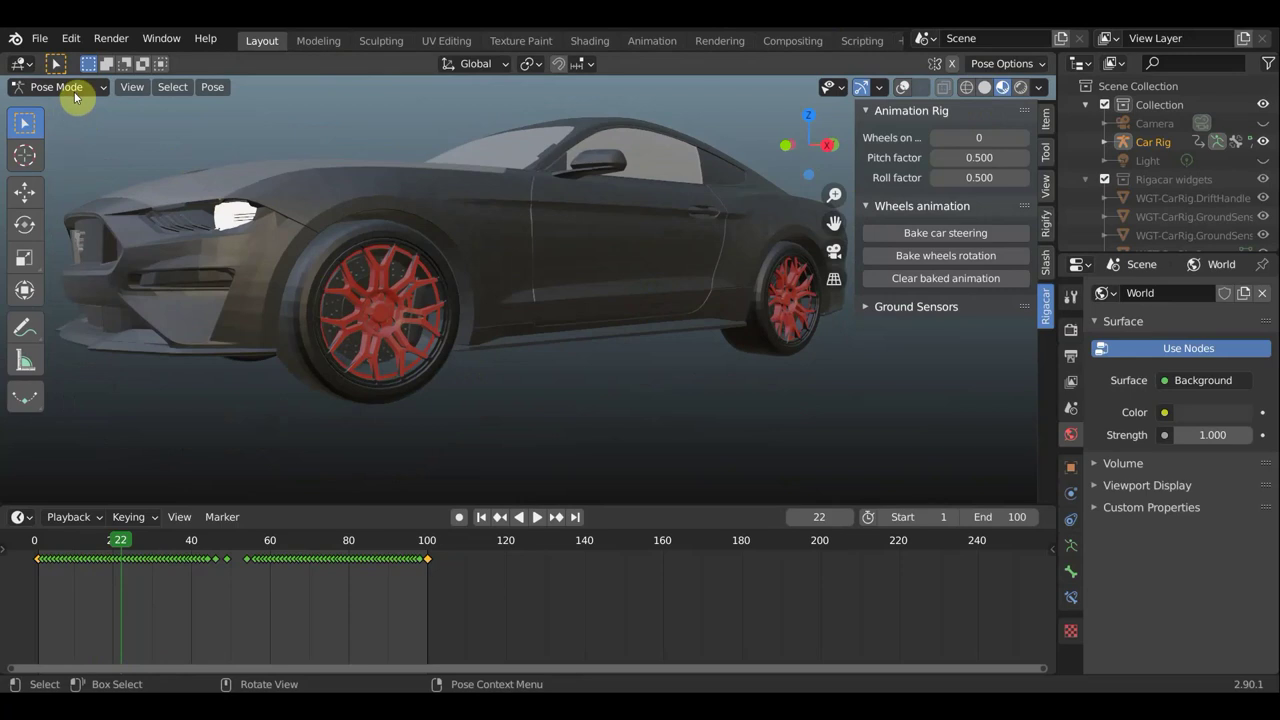
left_click(60, 87)
left_click(66, 108)
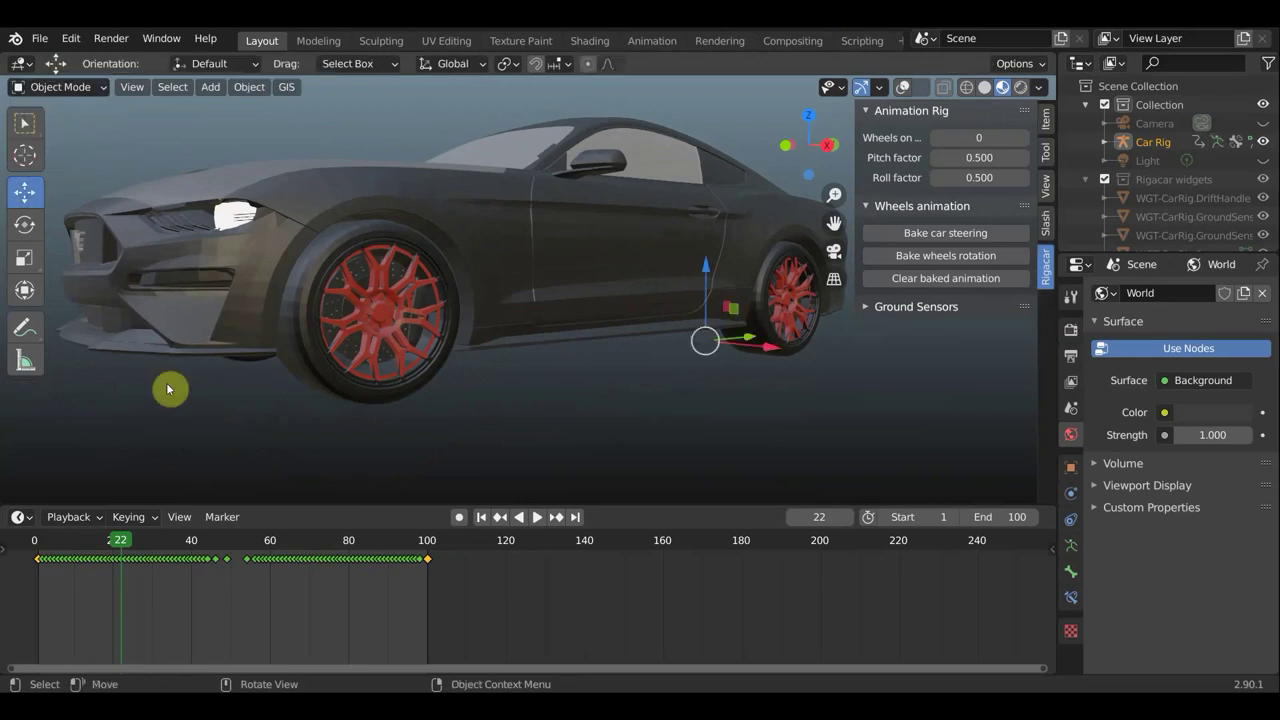
left_click_drag(108, 546, 23, 545)
- Select the front wheel object and turn the viewport overlays back on
scroll(495, 420, "up", 5)
scroll(430, 424, "up", 4)
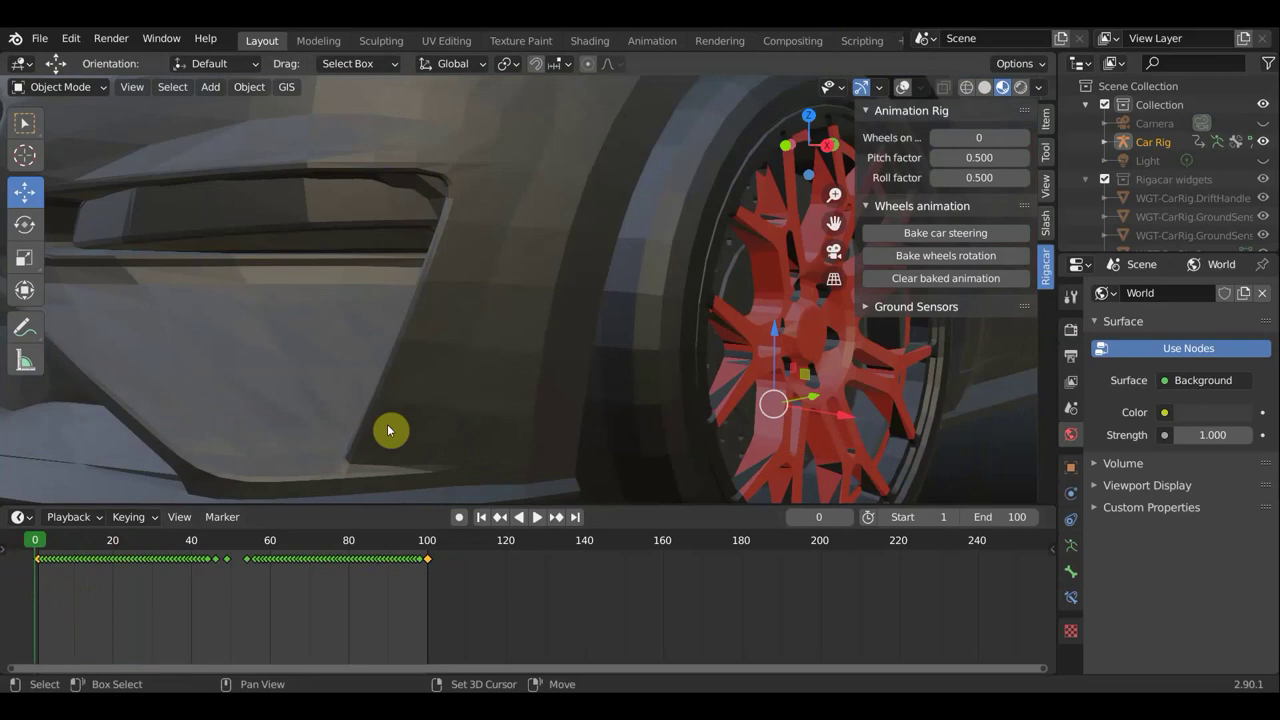
scroll(387, 430, "down", 5)
middle_click_drag(425, 416, 398, 423)
left_click(418, 342)
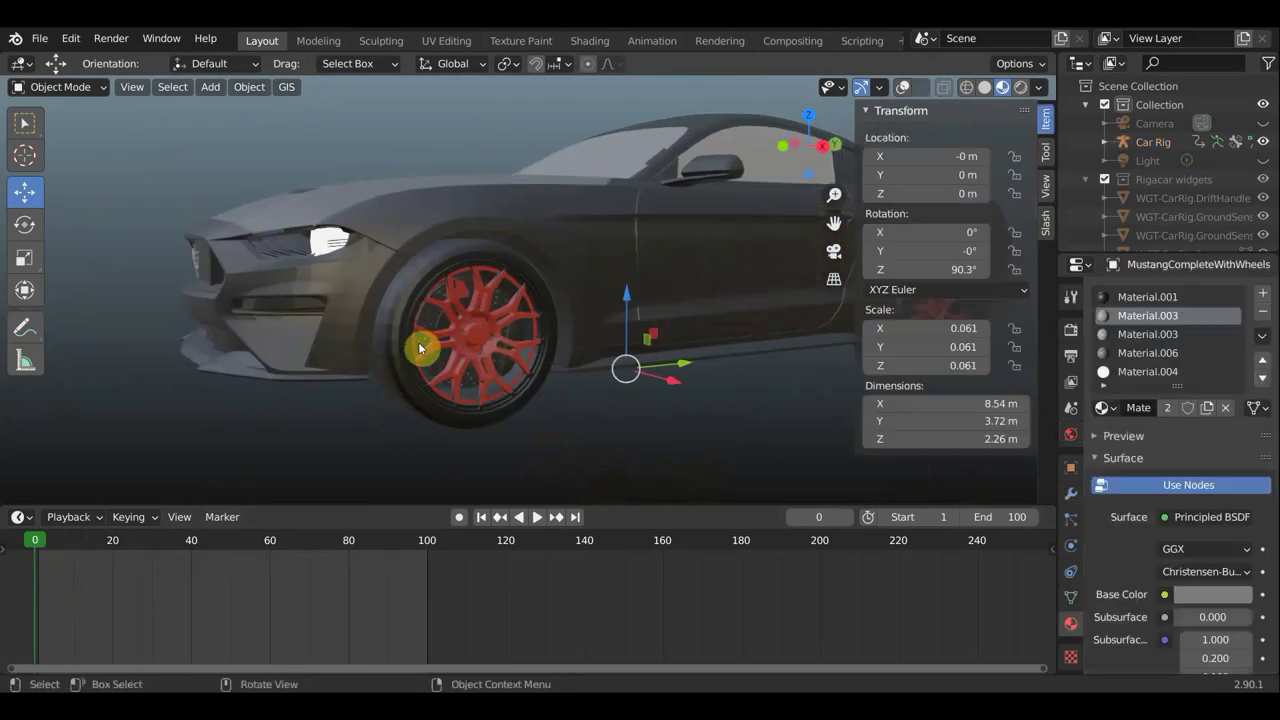
left_click(386, 351)
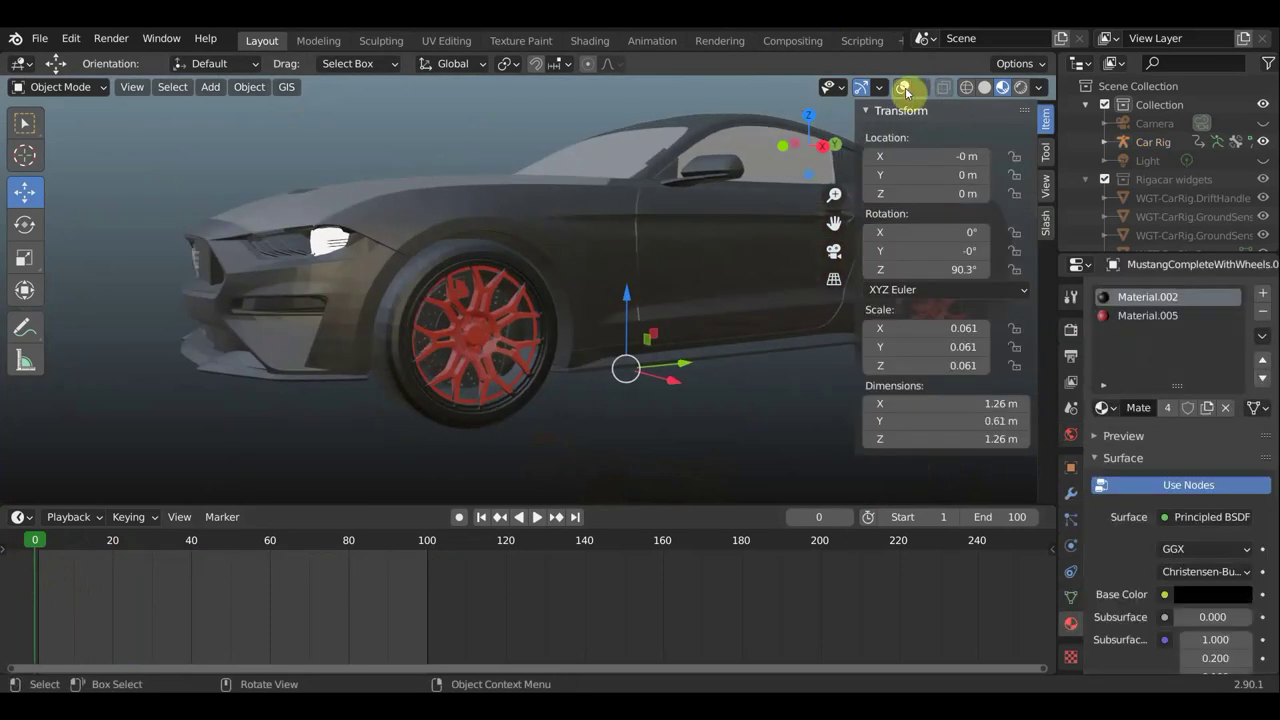
left_click(905, 90)
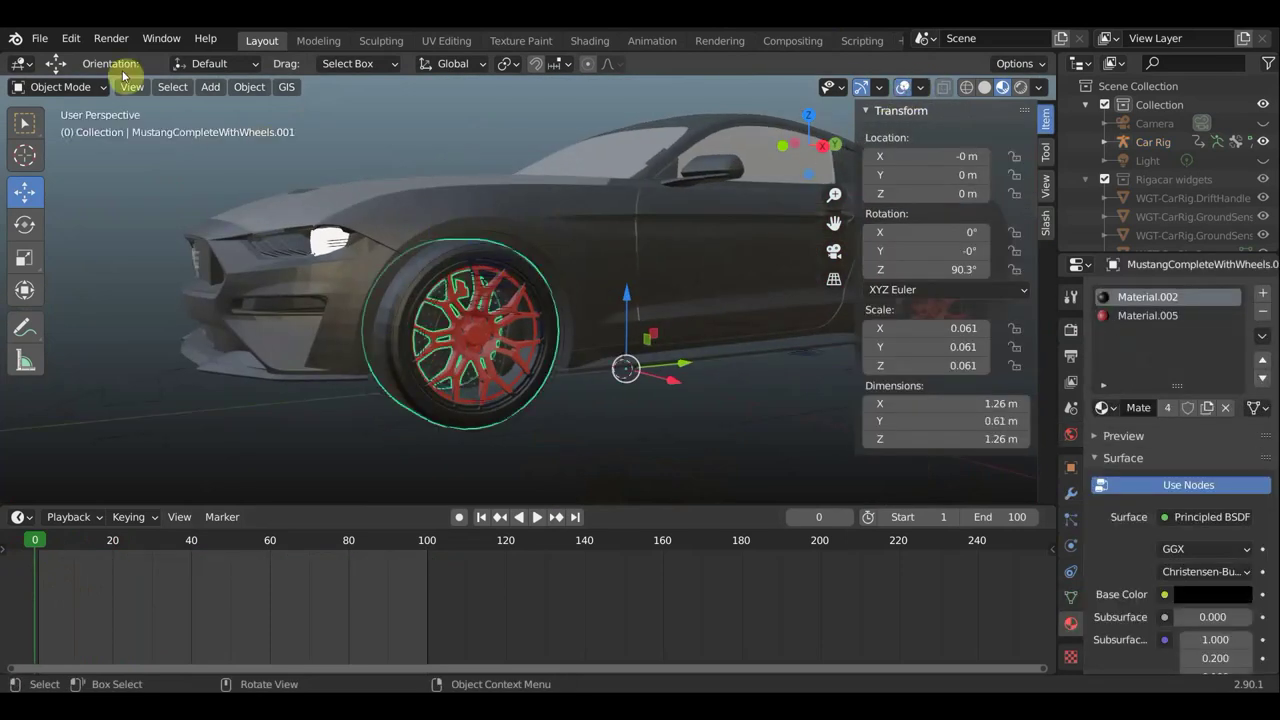
left_click(70, 88)
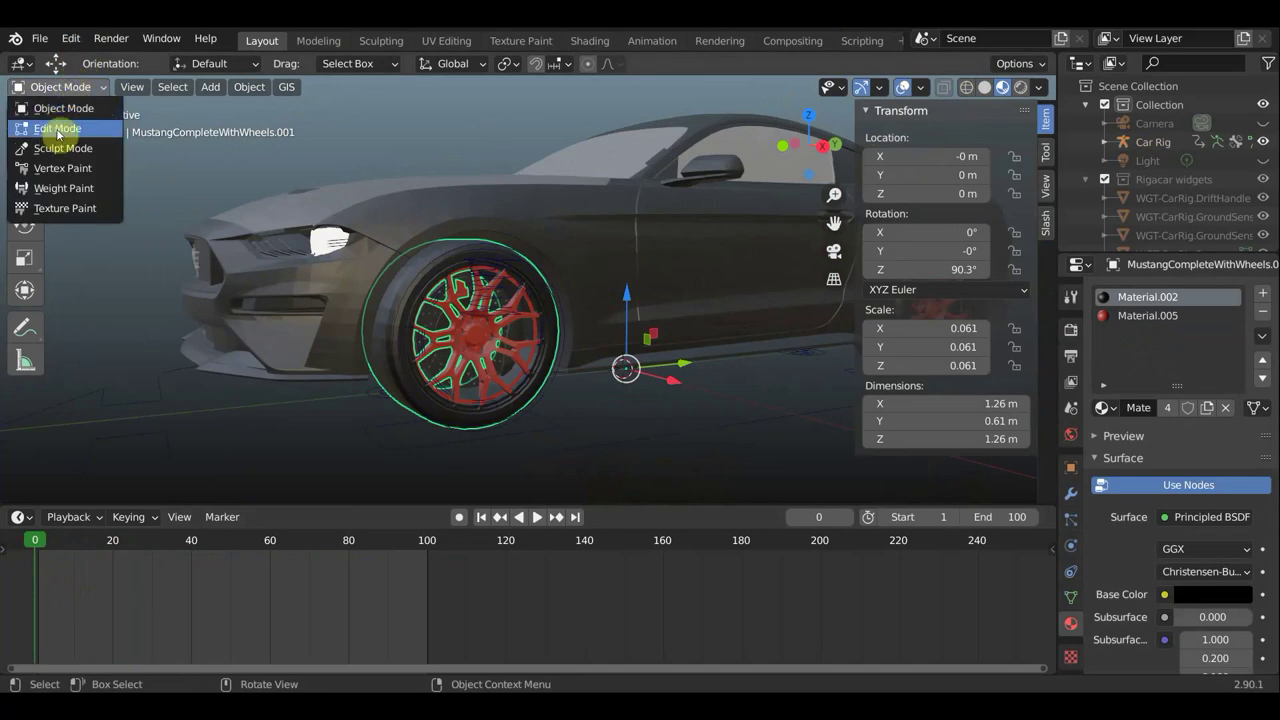
- Put the front wheel into Edit Mode and clear the current selection
left_click(55, 128)
scroll(451, 309, "up", 2)
scroll(451, 309, "up", 2)
scroll(720, 409, "down", 3)
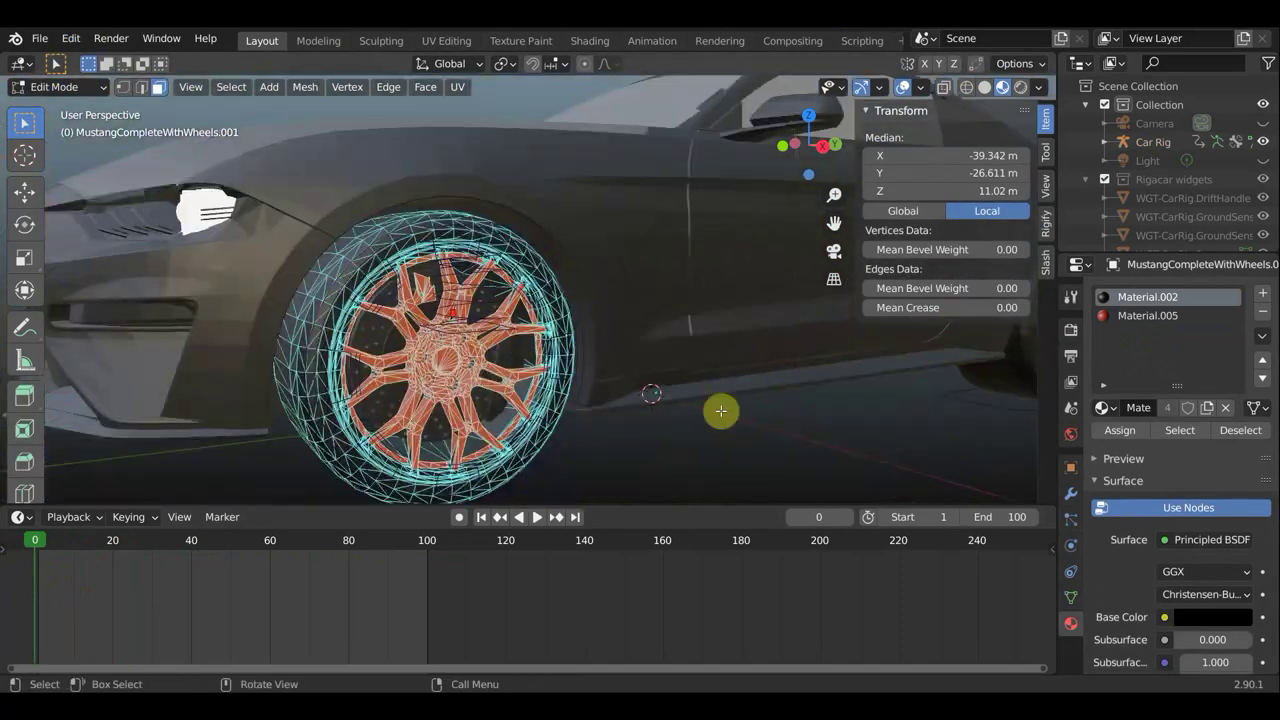
scroll(757, 443, "down", 3)
left_click(743, 415)
- In Face select mode, circle-select a small patch of faces on the tire's upper edge
middle_click_drag(743, 415, 717, 409)
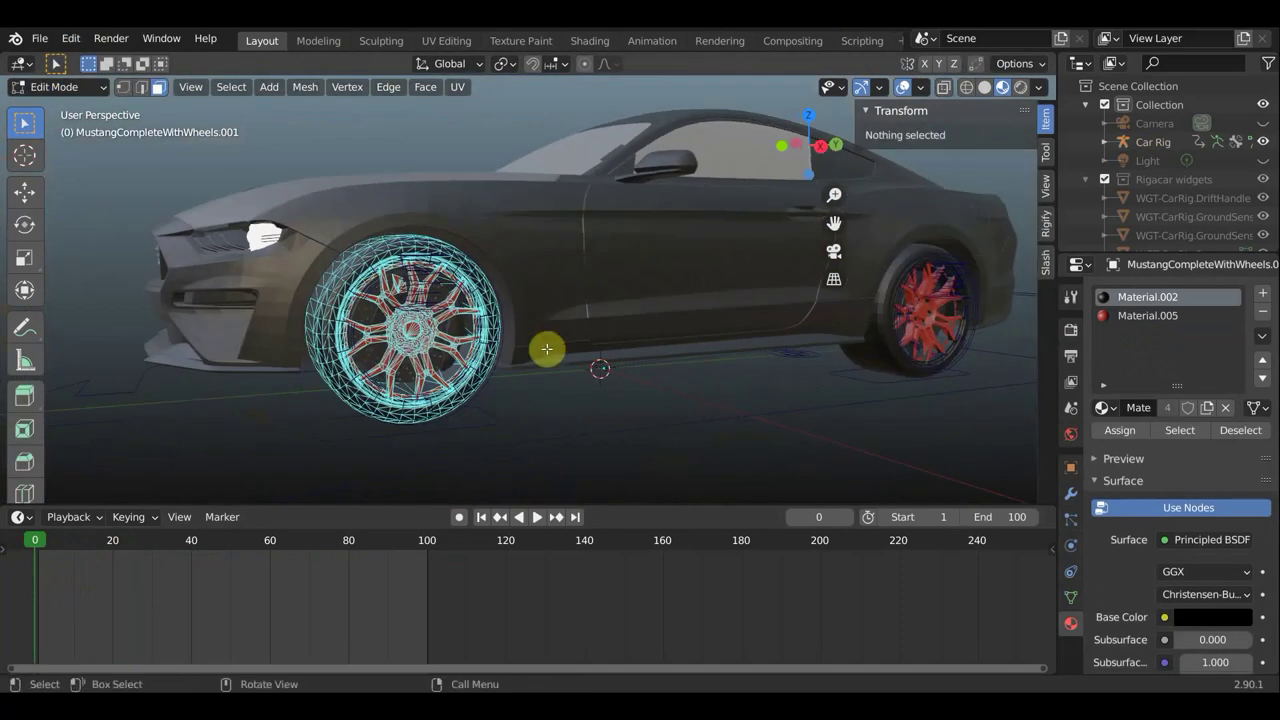
scroll(436, 348, "up", 3)
scroll(436, 348, "up", 2)
scroll(423, 329, "down", 2)
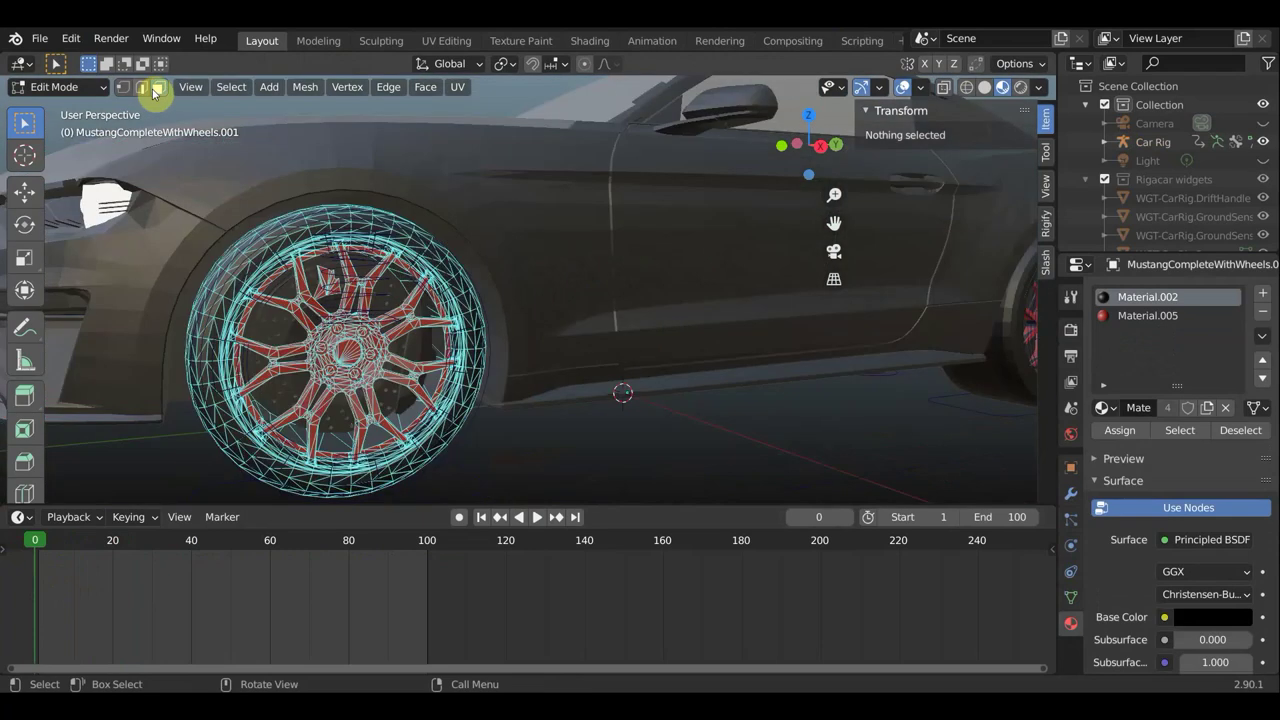
left_click(157, 88)
key("c")
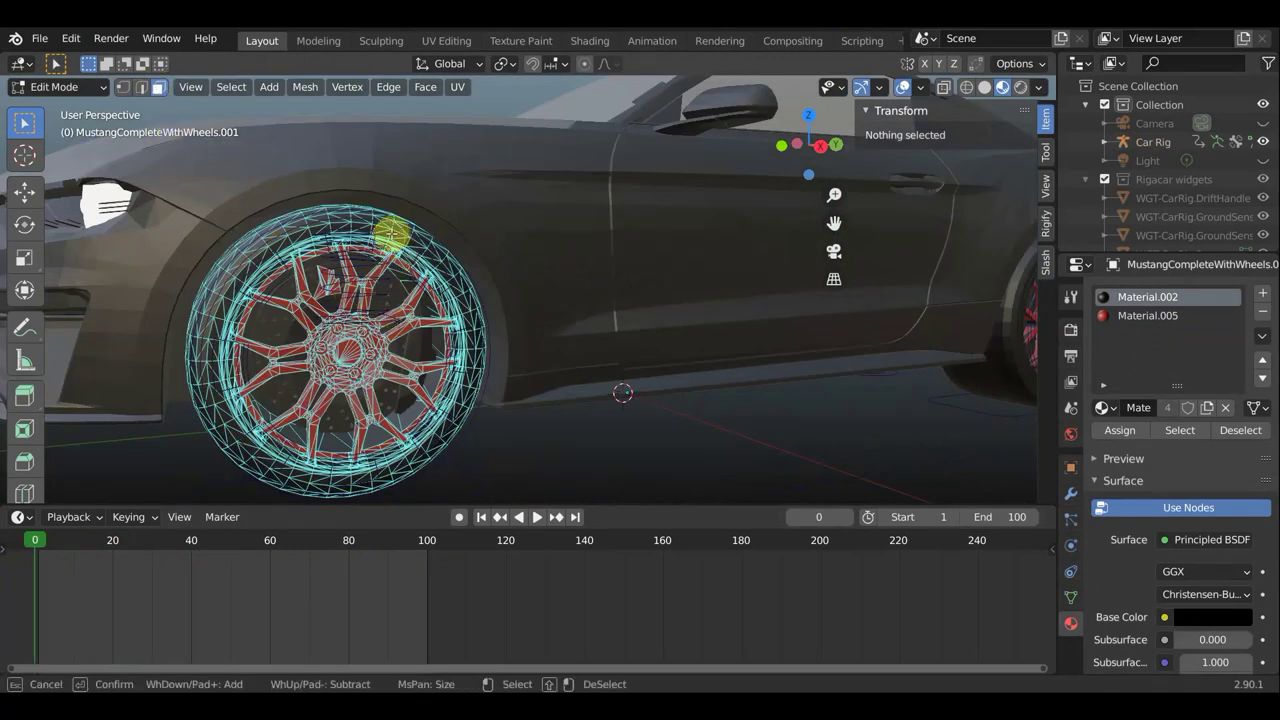
mouse_move(398, 226)
left_mouse_down()
mouse_move(400, 243)
mouse_move(423, 234)
mouse_move(391, 249)
left_mouse_up()
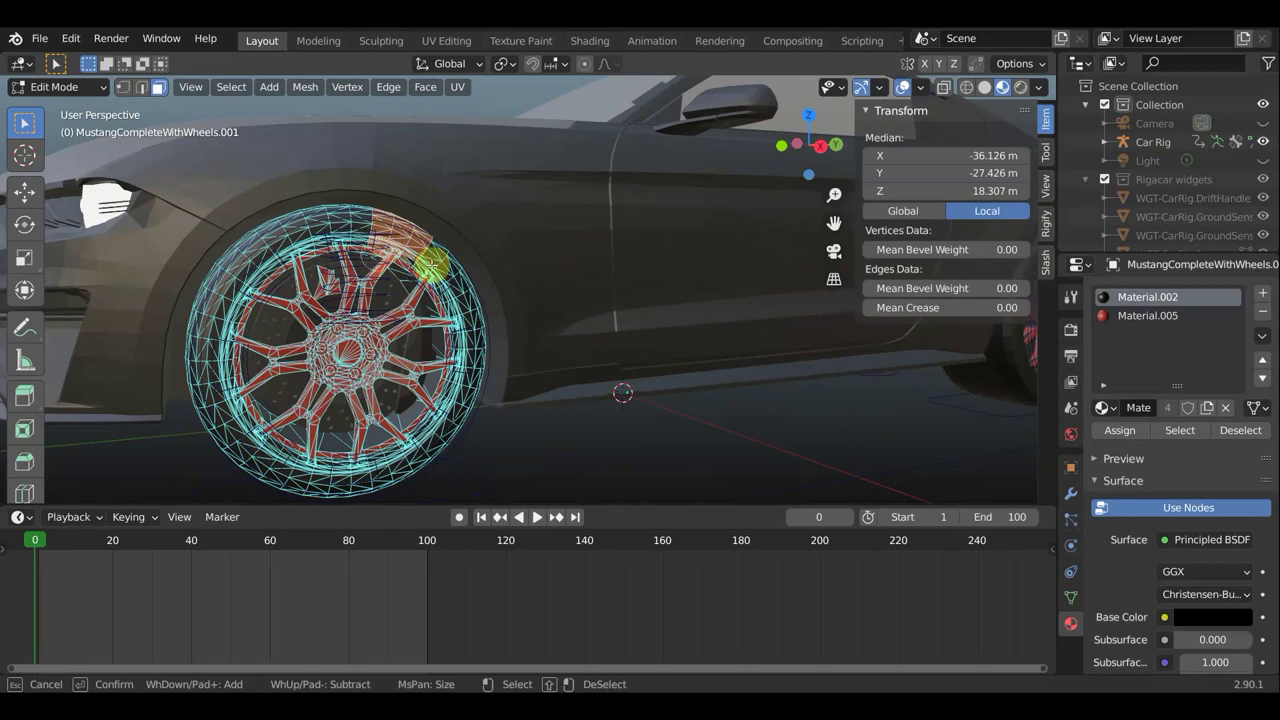
key("Escape")
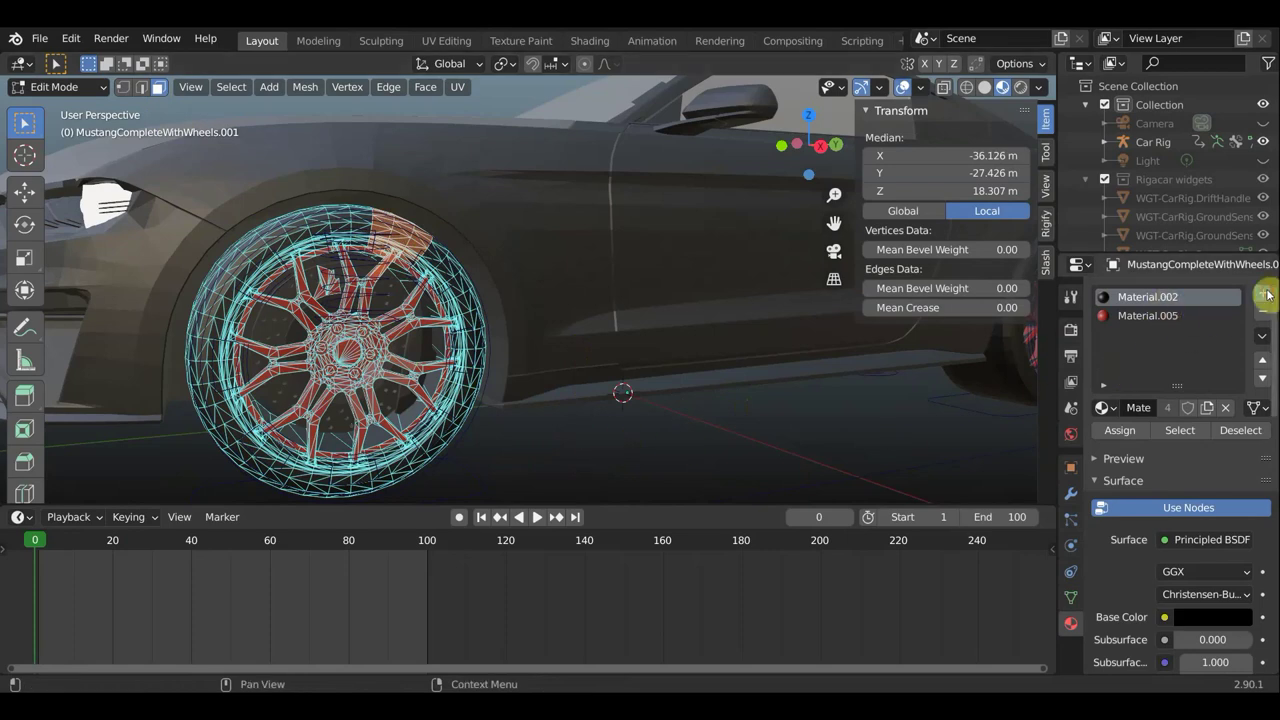
- Assign a new green Material.007 to the selected tire faces, then return to Object Mode
left_click(1265, 294)
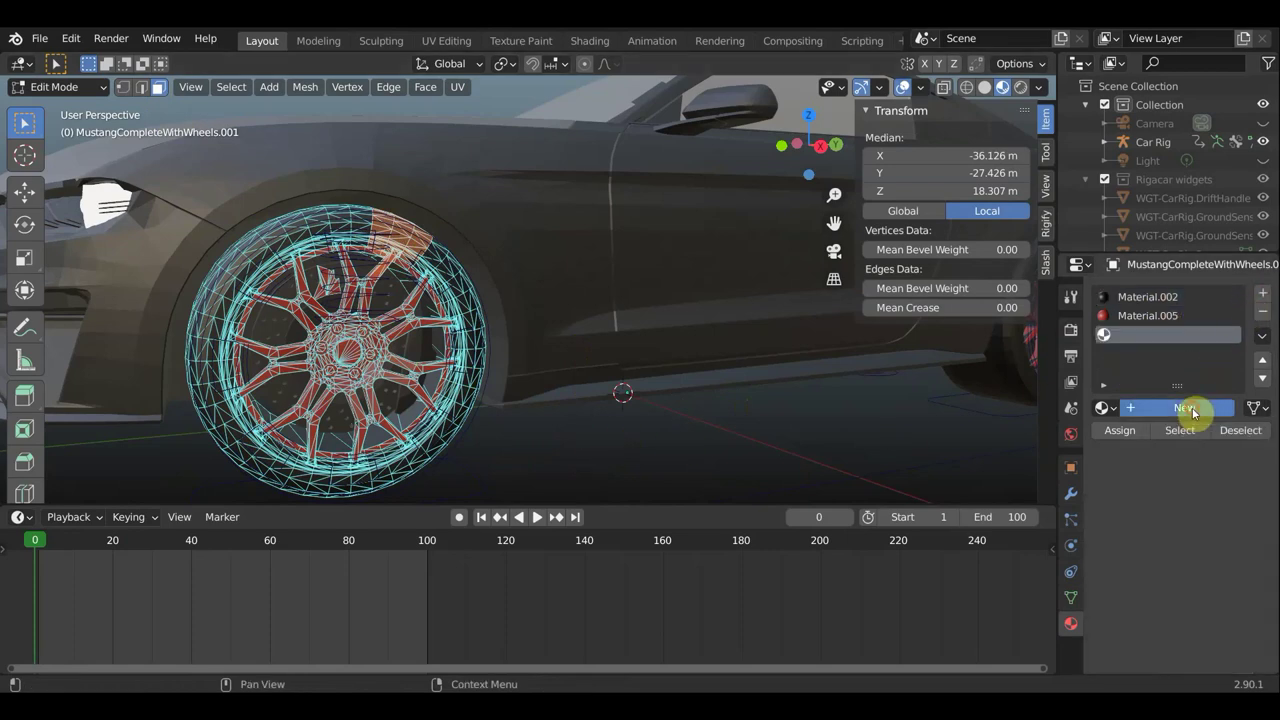
left_click(1193, 408)
left_click(1228, 621)
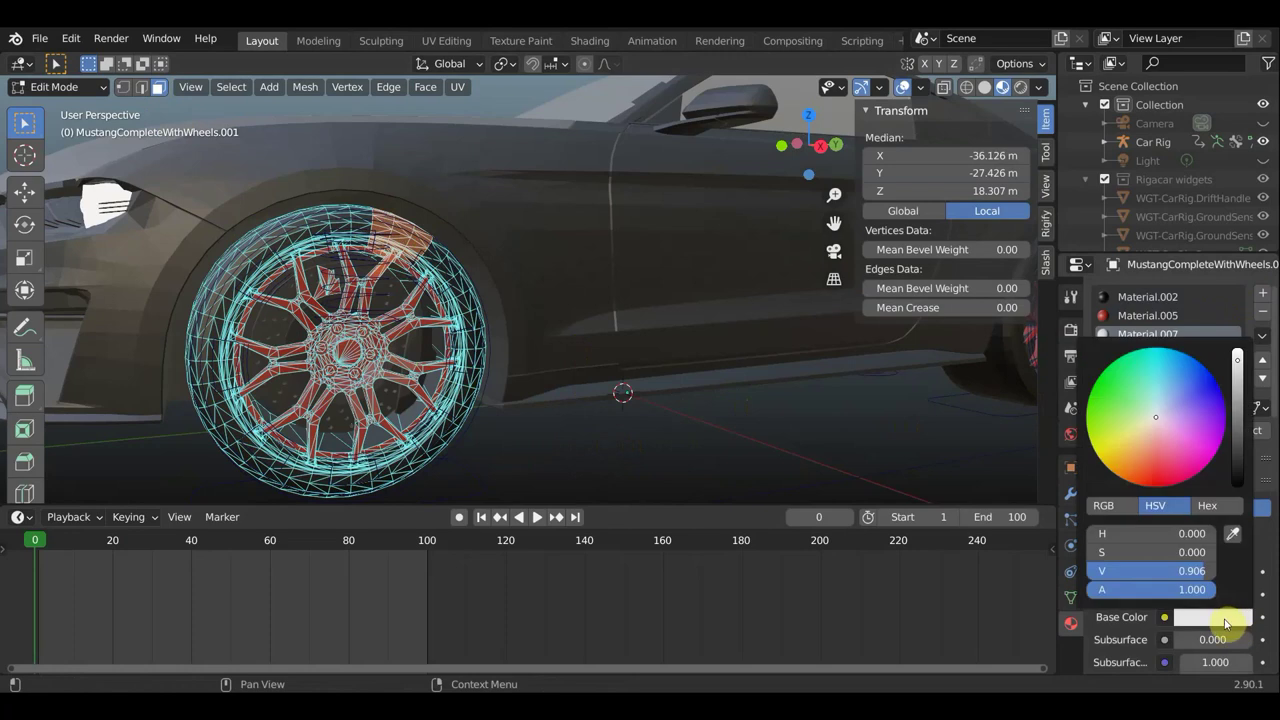
left_click(1118, 407)
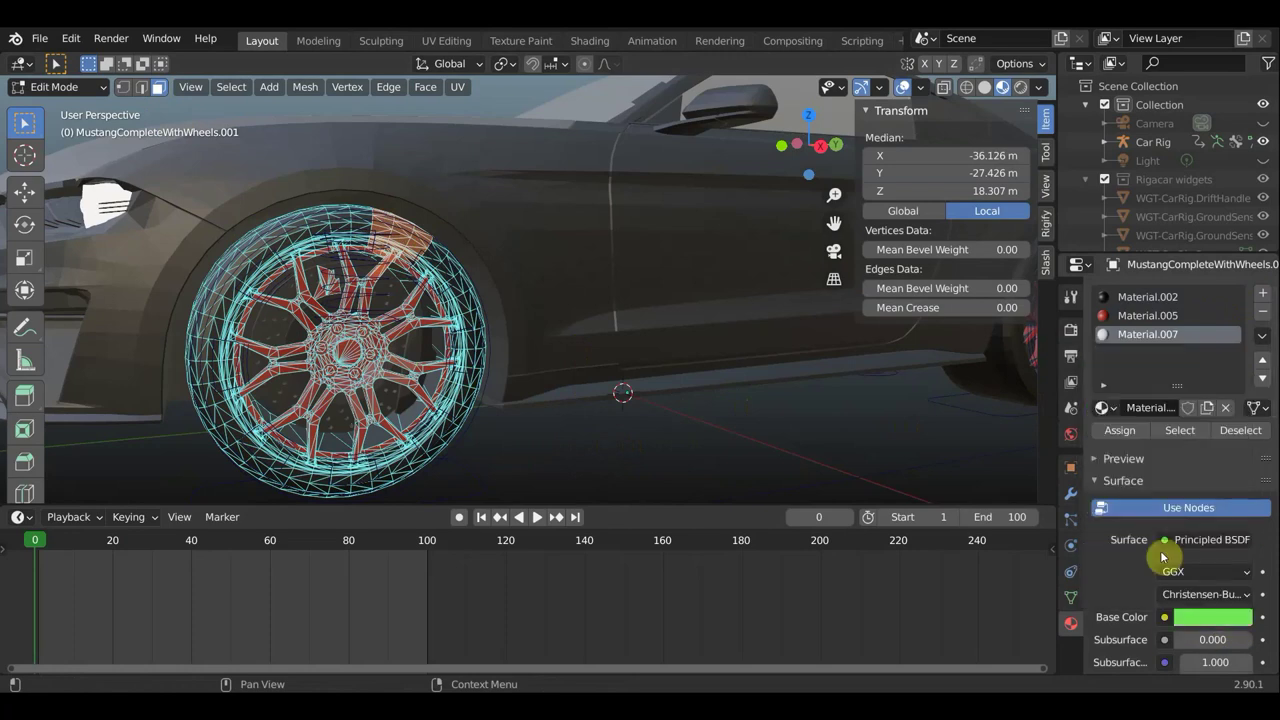
left_click(1120, 431)
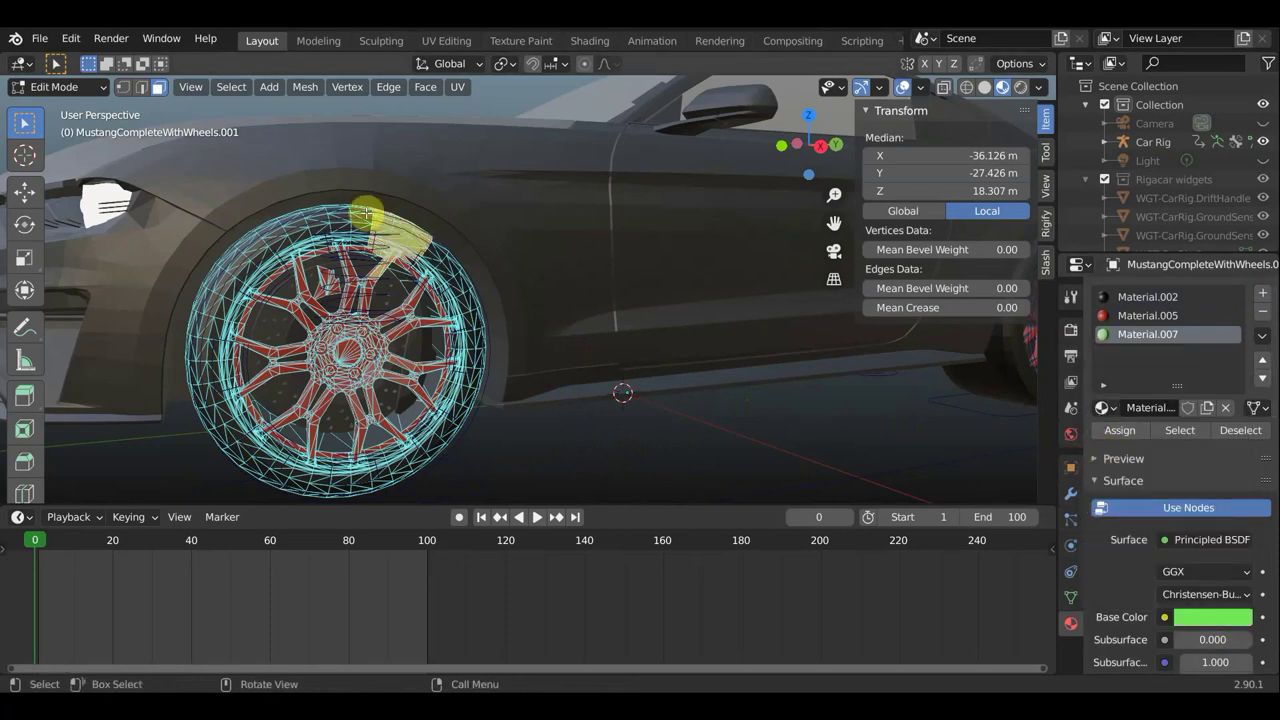
left_click(75, 88)
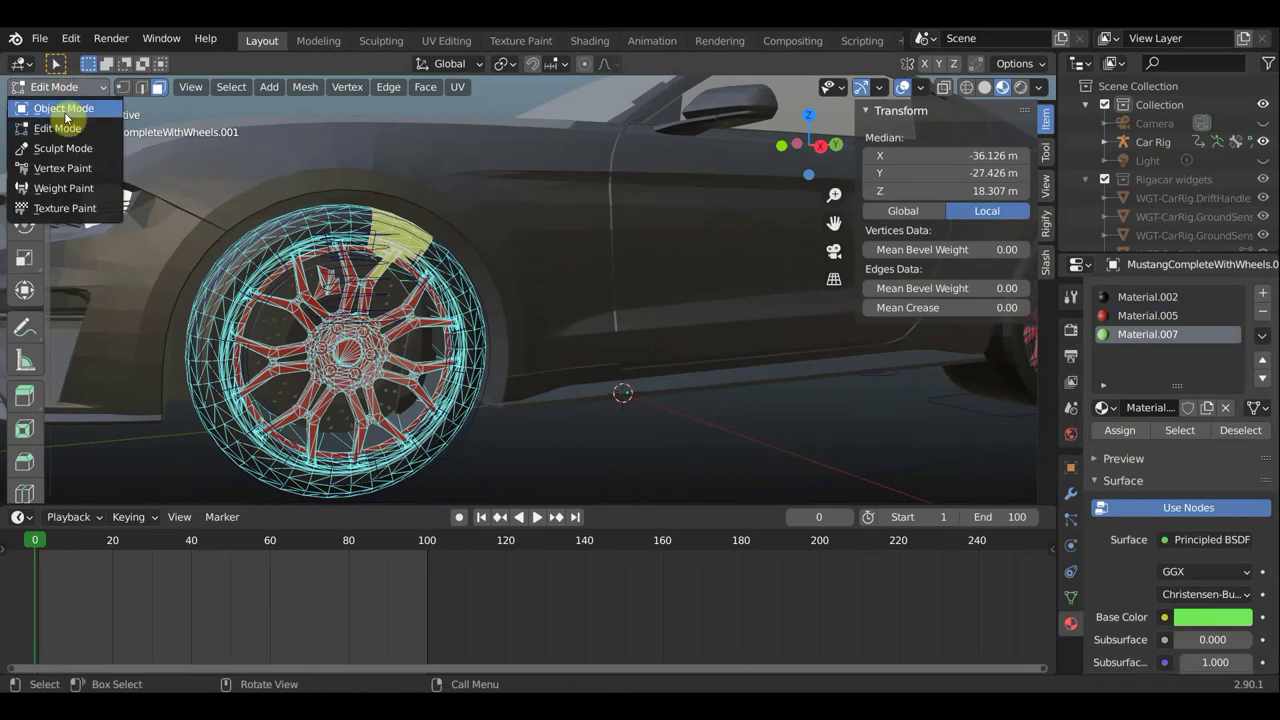
left_click(63, 108)
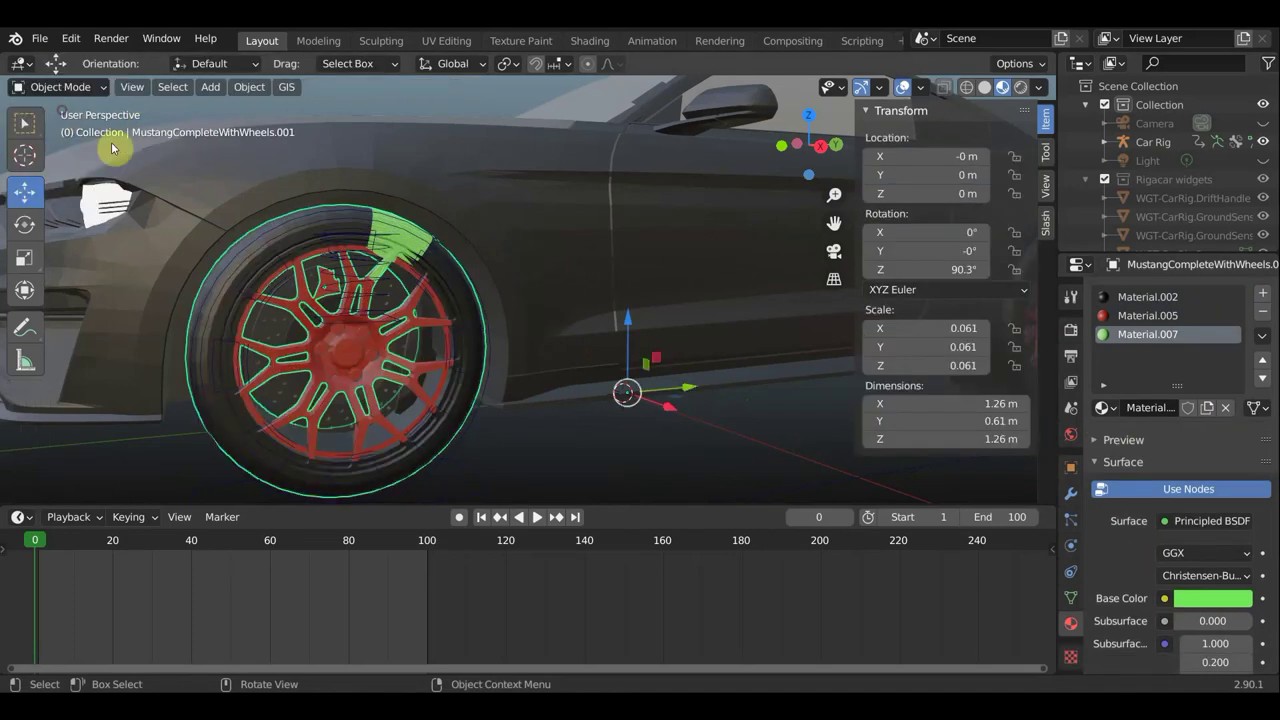
- Switch to the Select Box tool and hide the viewport overlays and N sidebar
scroll(272, 225, "down", 8)
left_click(30, 124)
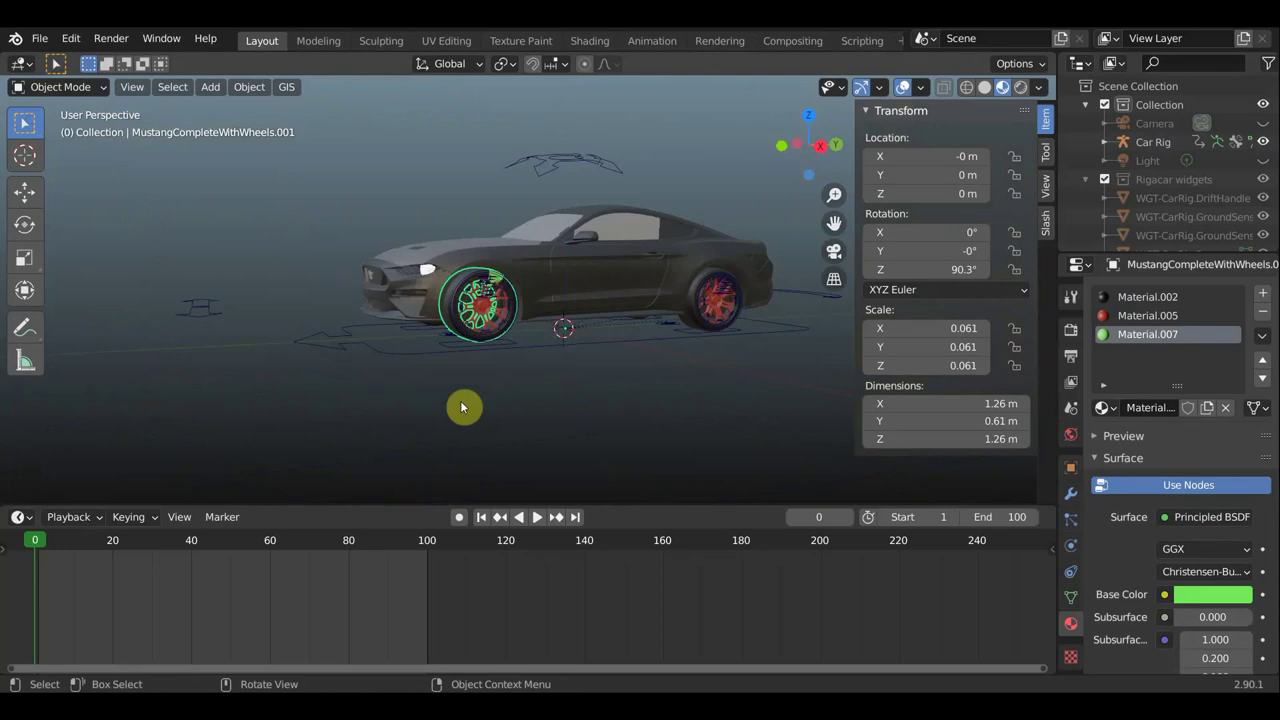
left_click(903, 88)
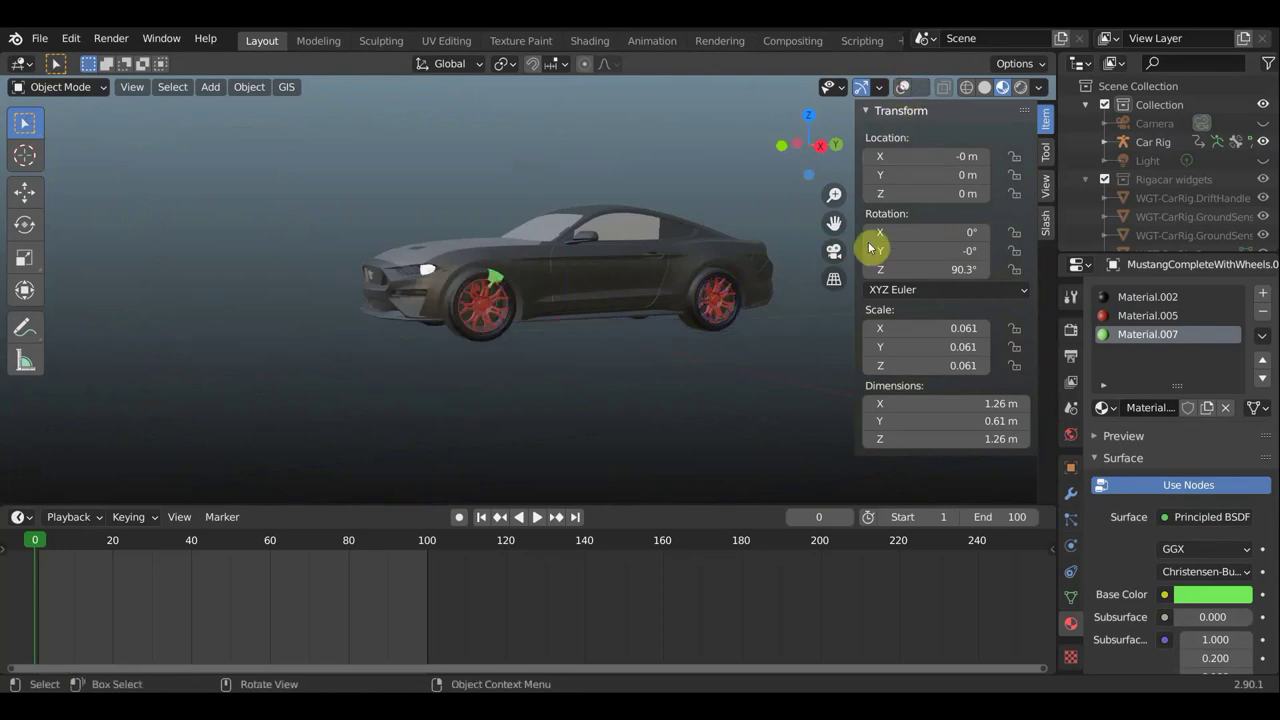
key("n")
- Scrub the timeline to frame 21 and orbit the view to watch the green patch rotate
scroll(750, 403, "up", 3)
scroll(588, 369, "up", 3)
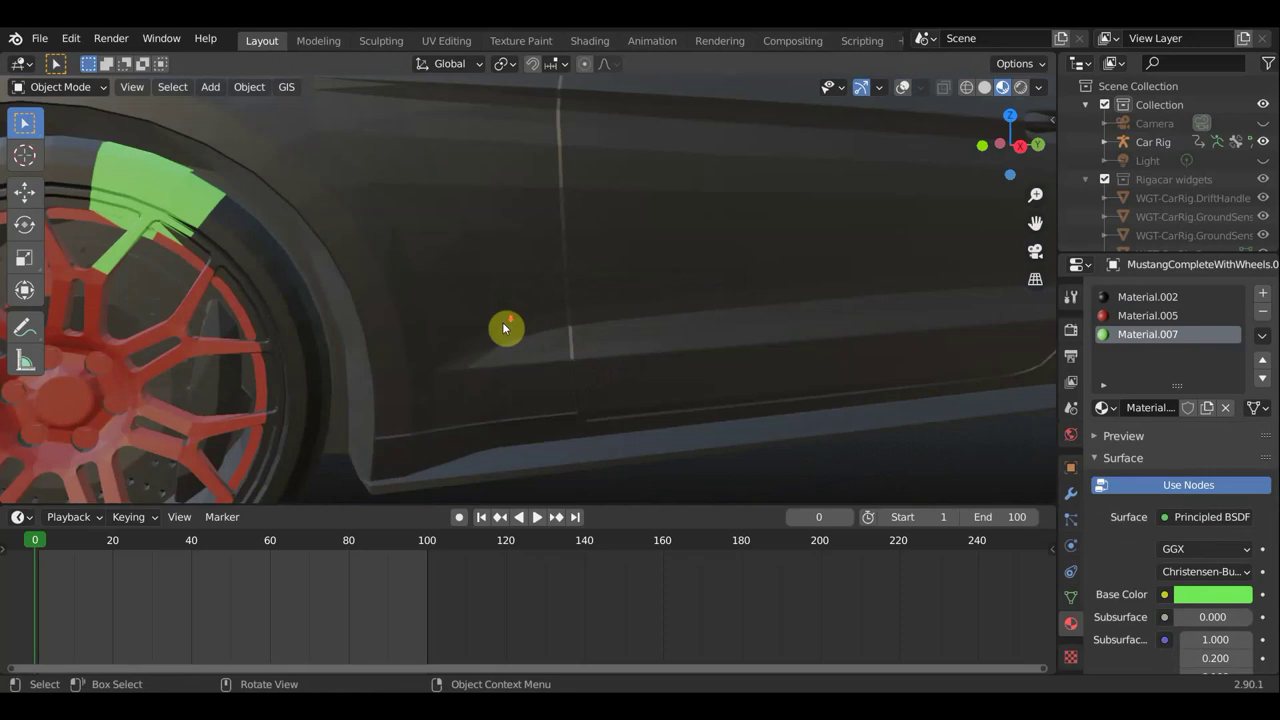
scroll(502, 322, "up", 2)
scroll(299, 238, "down", 4)
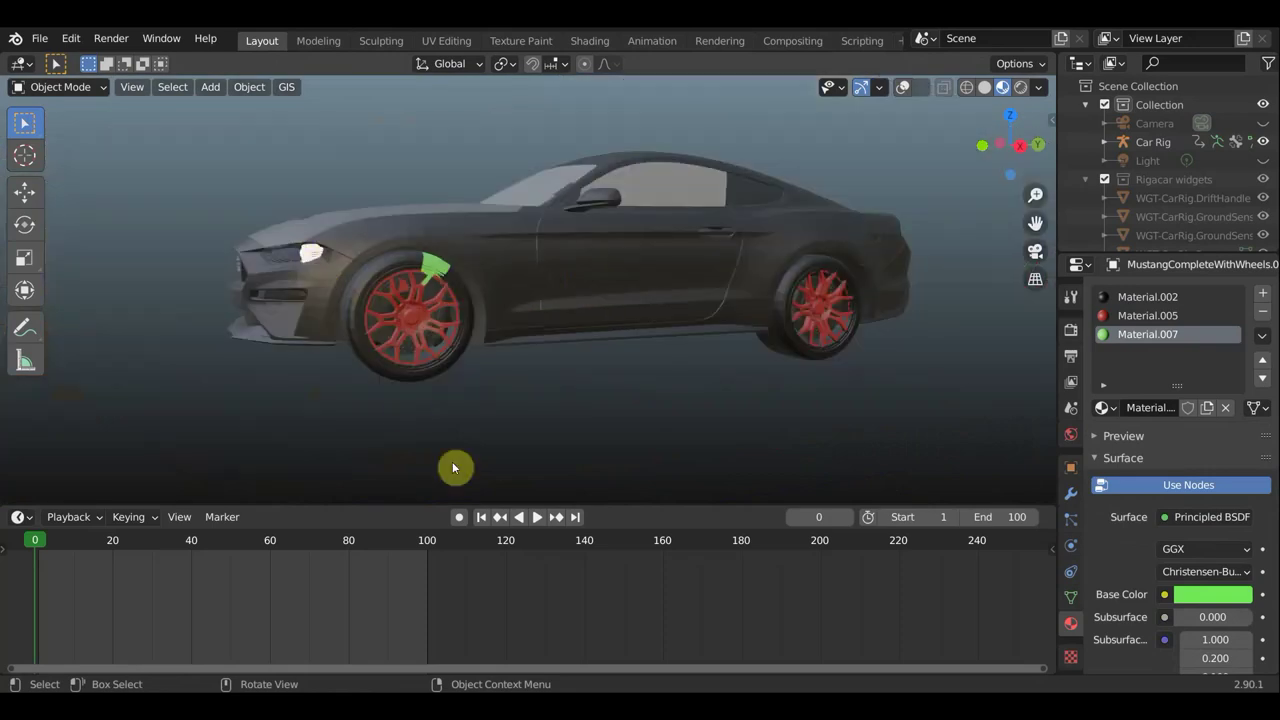
mouse_move(43, 548)
left_mouse_down()
mouse_move(206, 569)
mouse_move(100, 569)
mouse_move(29, 549)
mouse_move(45, 548)
left_mouse_up()
scroll(198, 406, "down", 5)
middle_click_drag(223, 406, 260, 414)
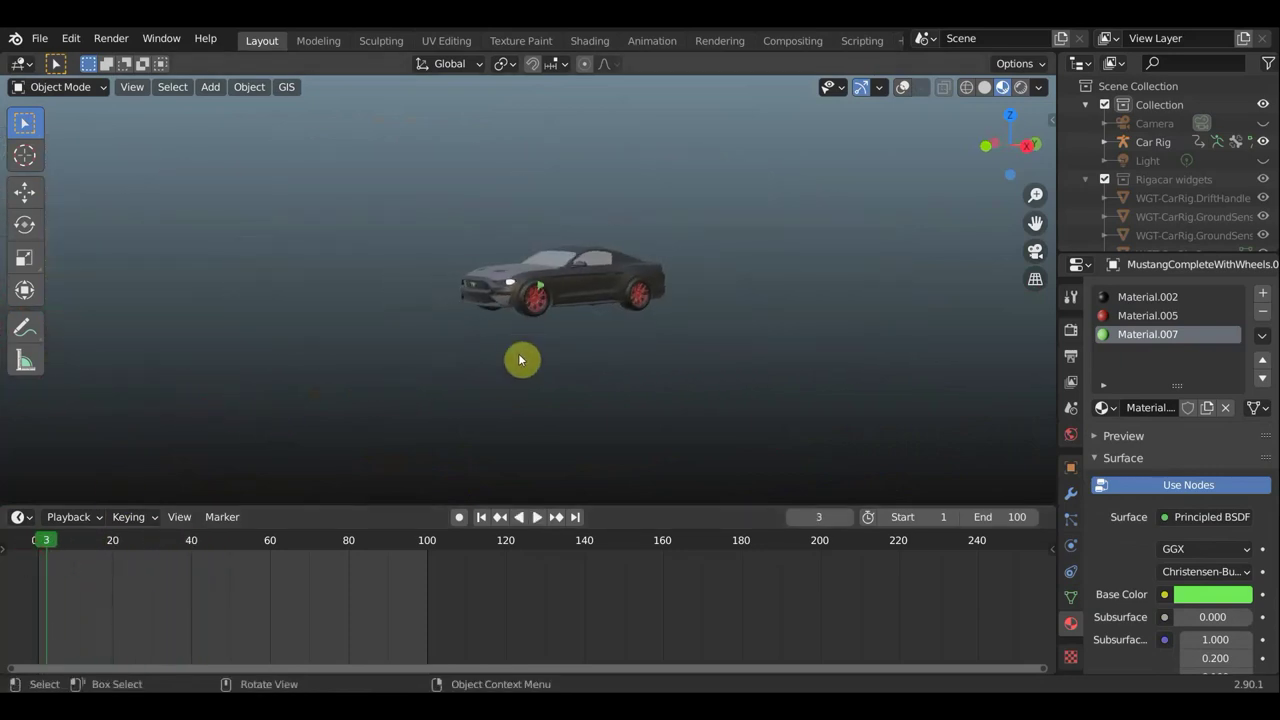
scroll(519, 357, "up", 2)
scroll(519, 357, "up", 5)
scroll(637, 400, "down", 3)
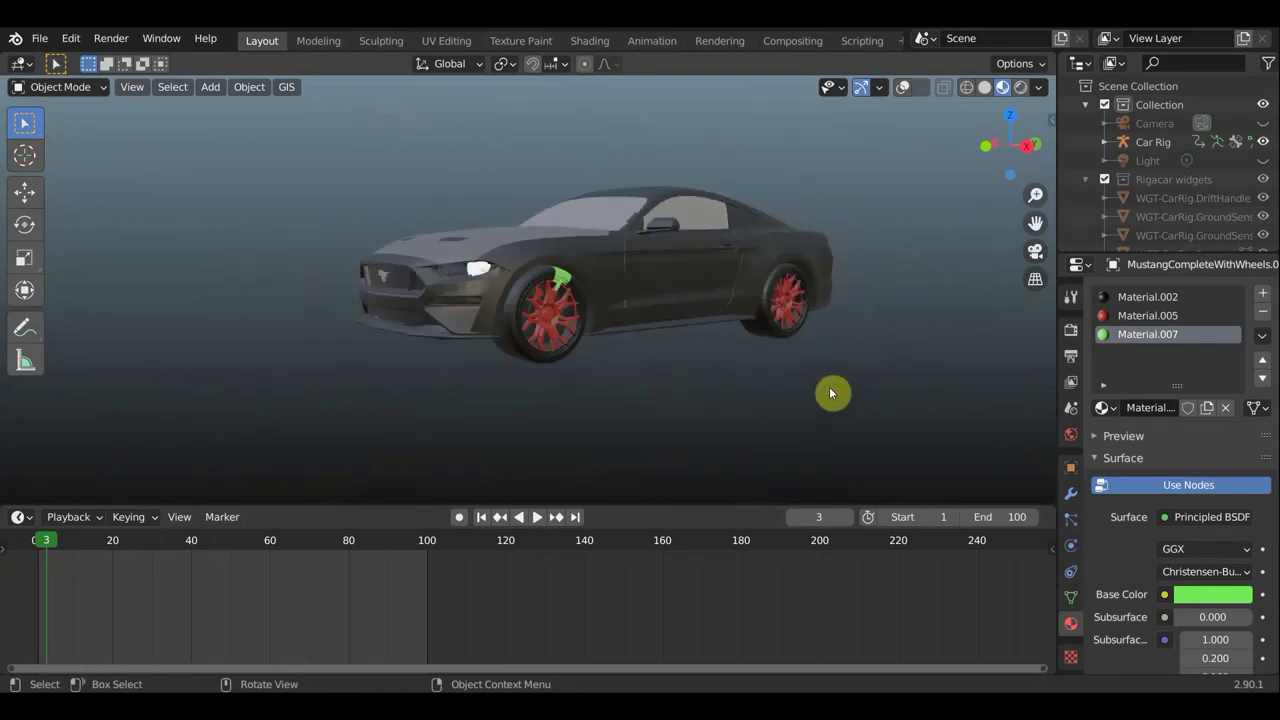